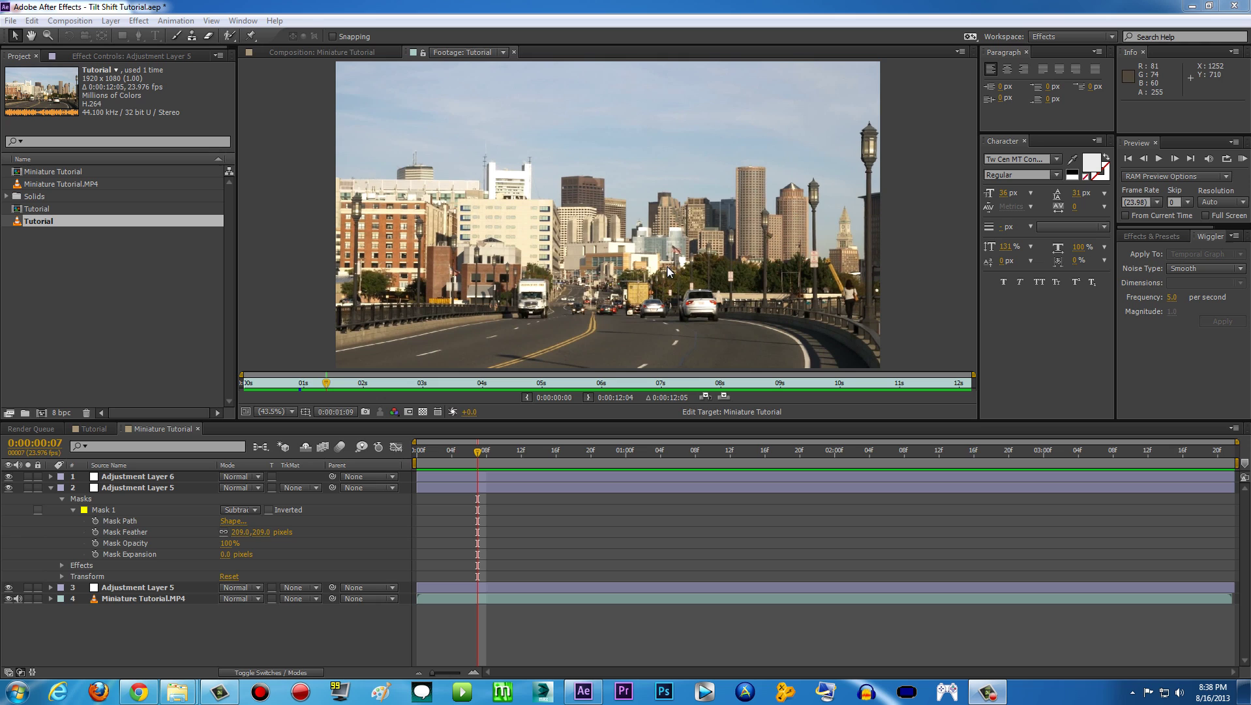
Play a RAM preview of the original Tutorial footage, then show the finished Miniature Tutorial composition.
click(1244, 159)
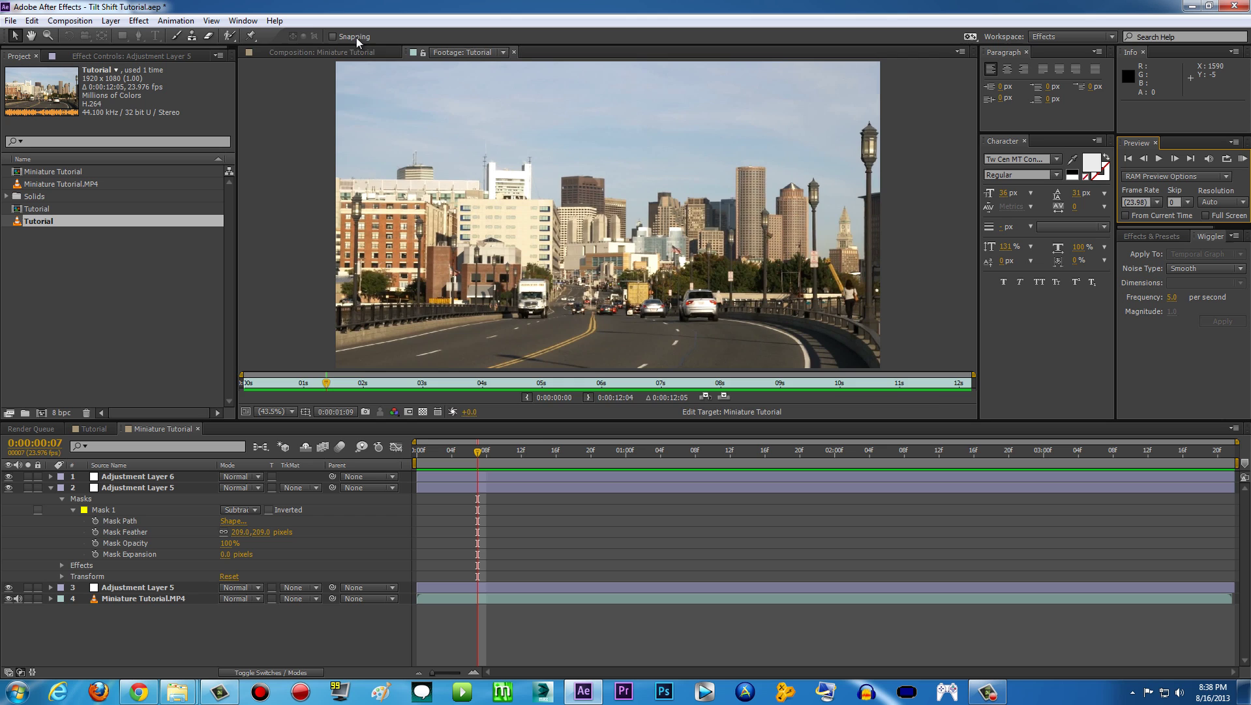
click(334, 51)
click(1243, 159)
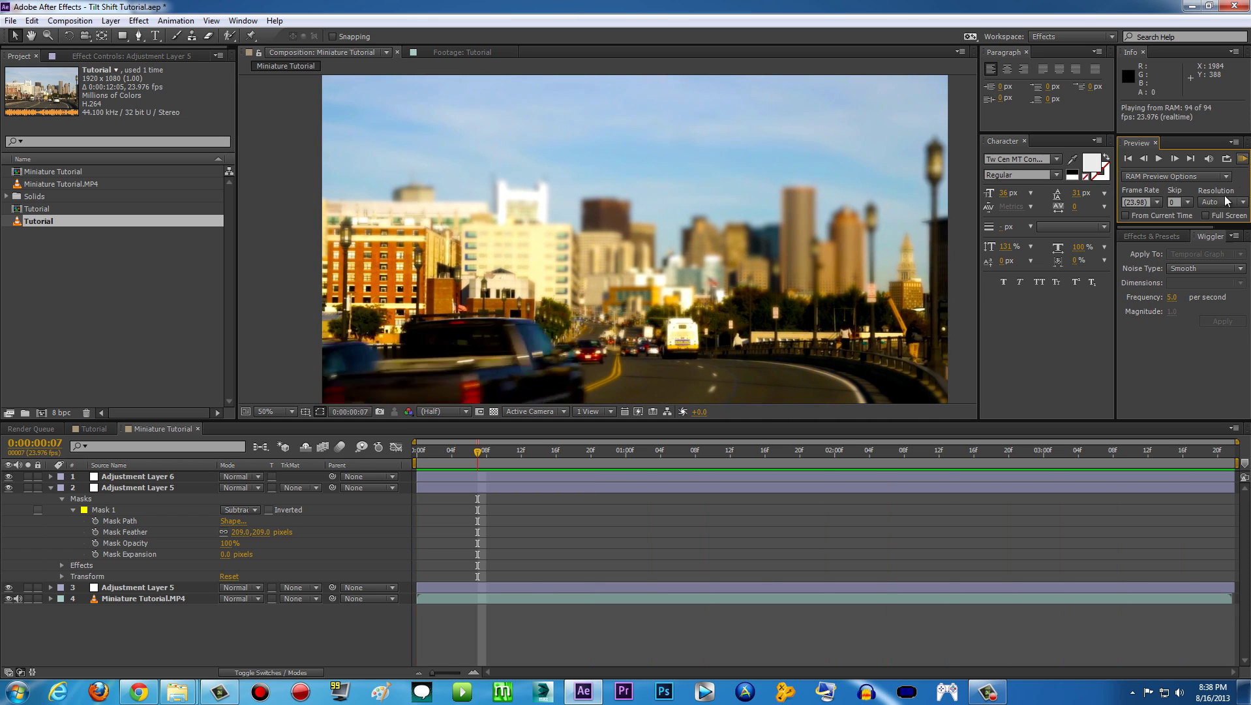
click(1243, 159)
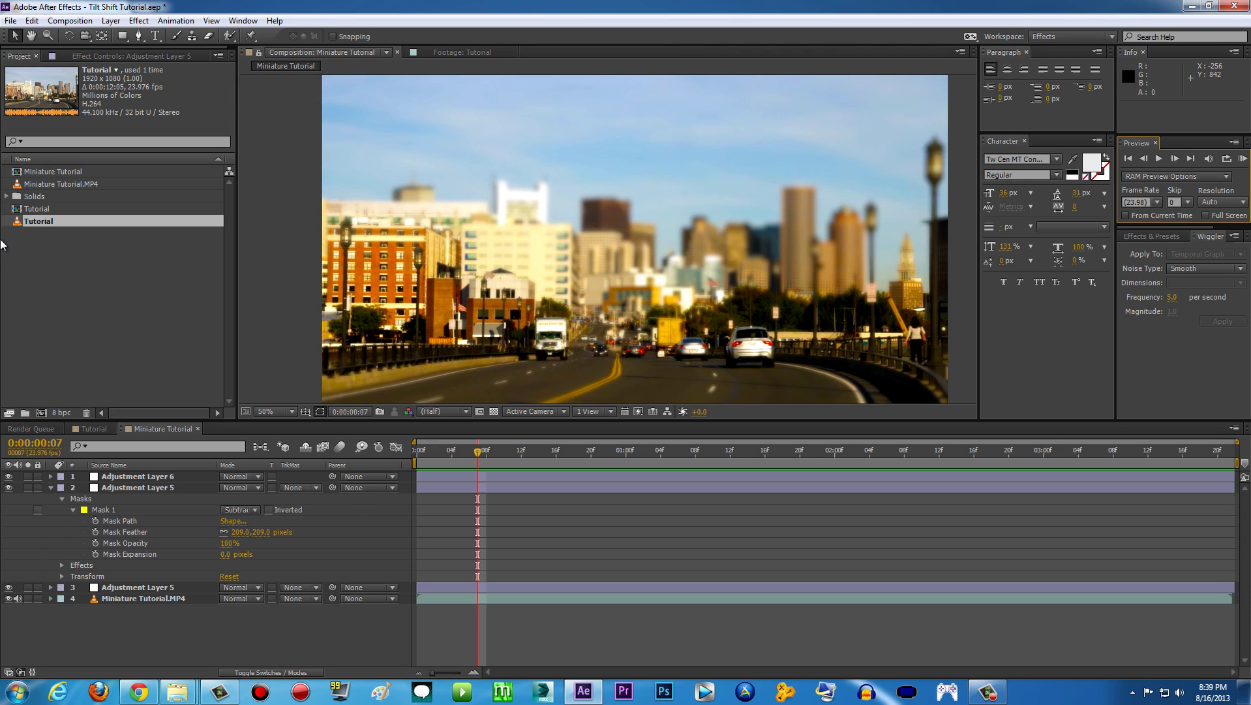
click(40, 243)
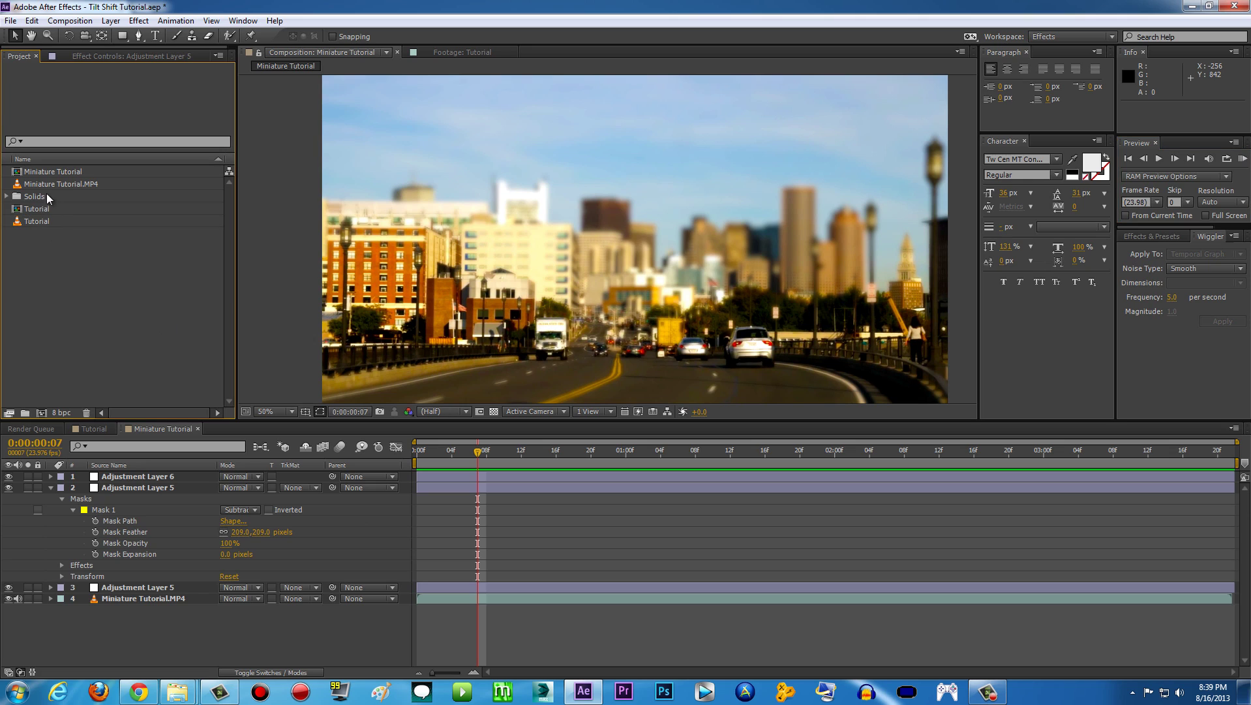
click(47, 184)
click(30, 223)
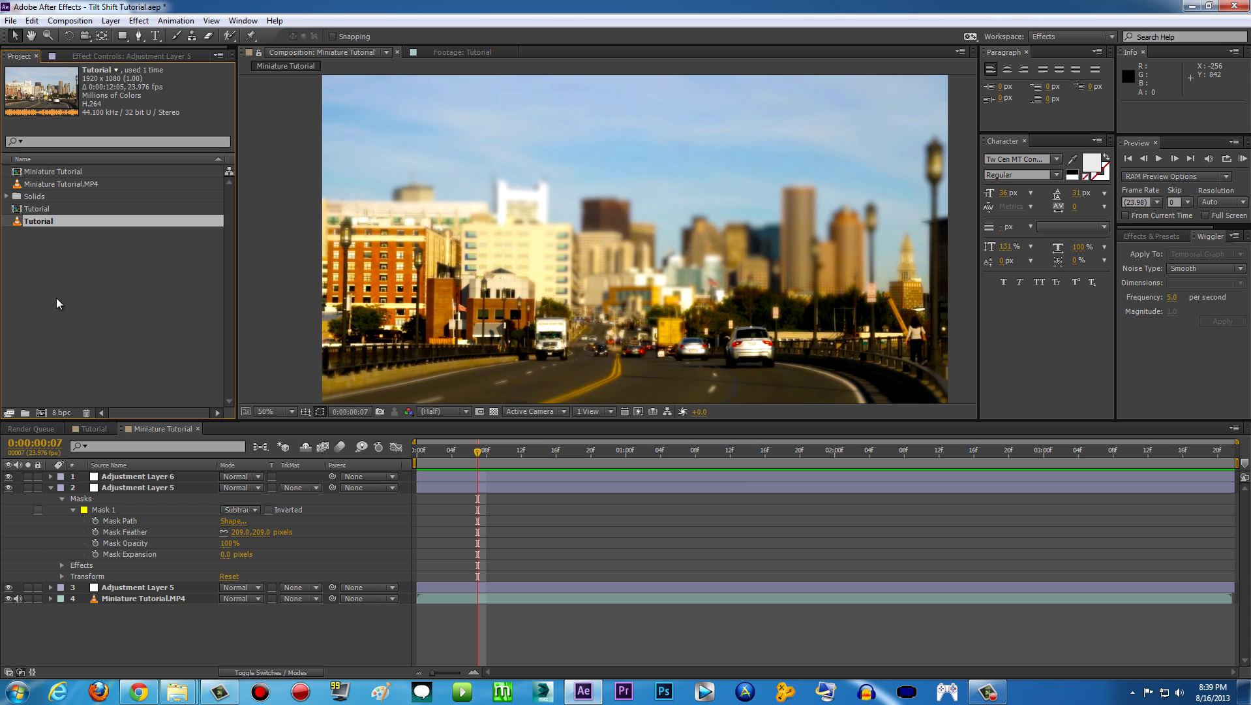
Create the Tutorial 2 composition from the Tutorial footage, then preview and scrub through it.
drag(38, 219, 44, 409)
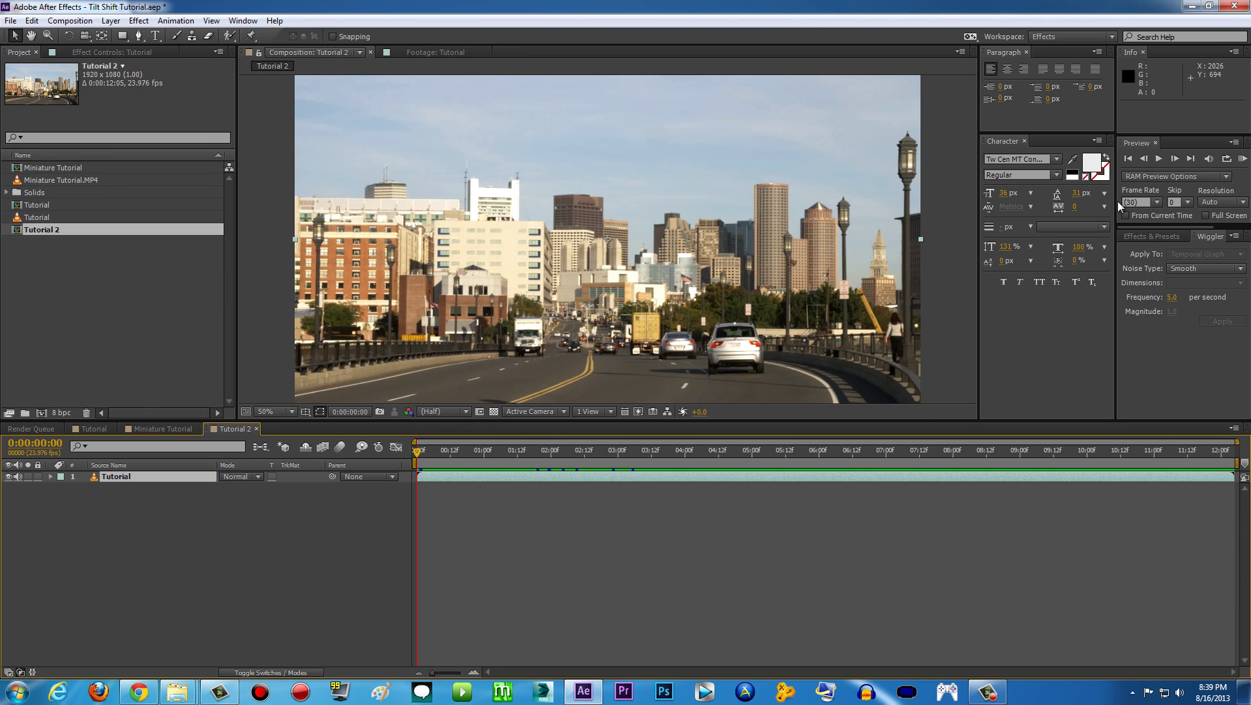
click(1243, 158)
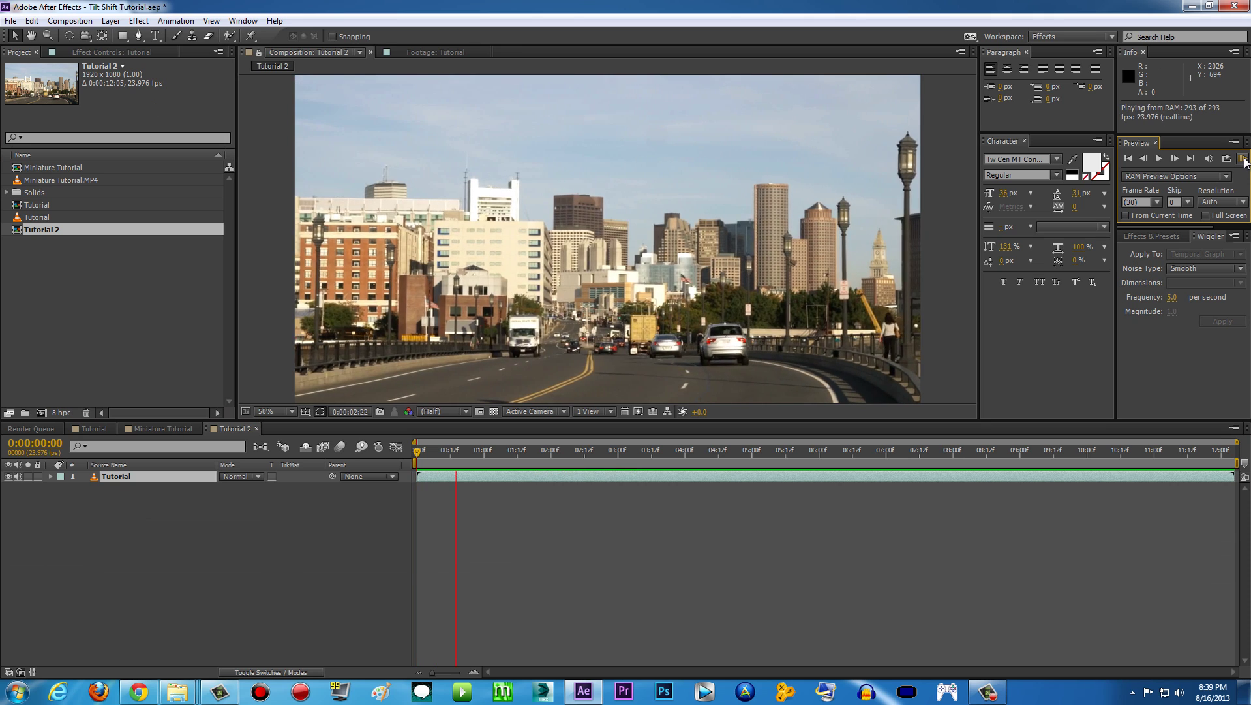
key(space)
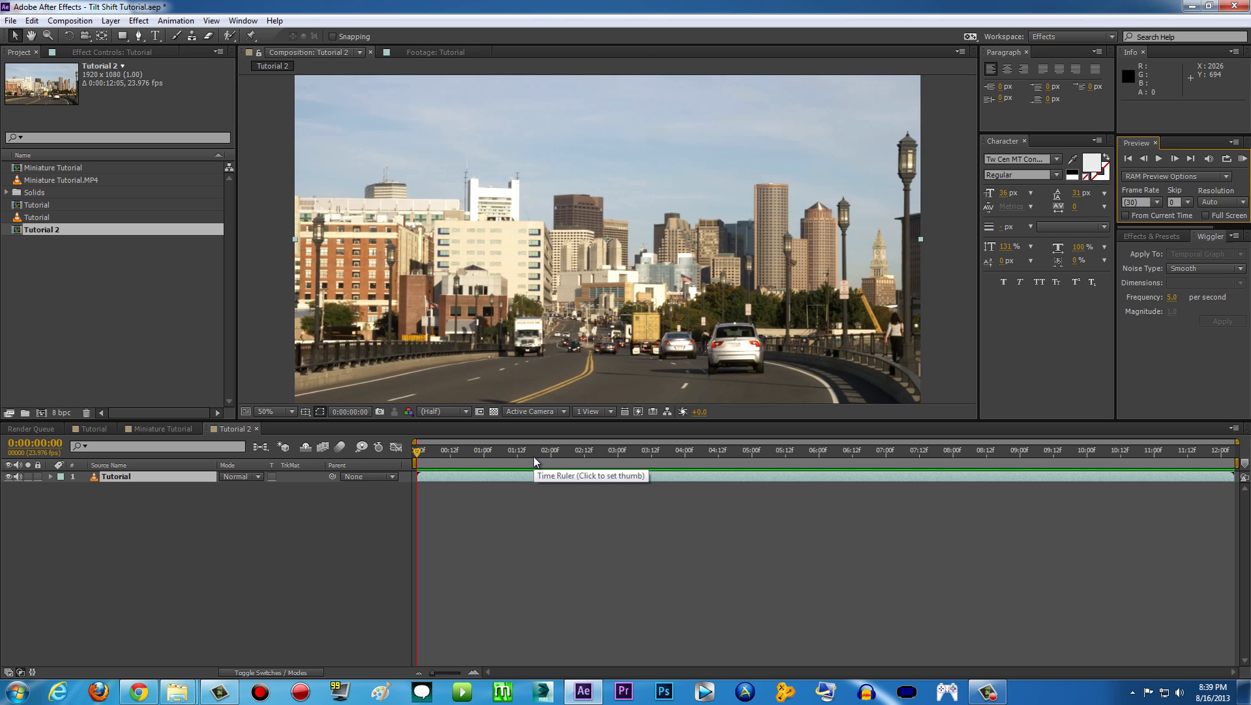
drag(533, 455, 458, 460)
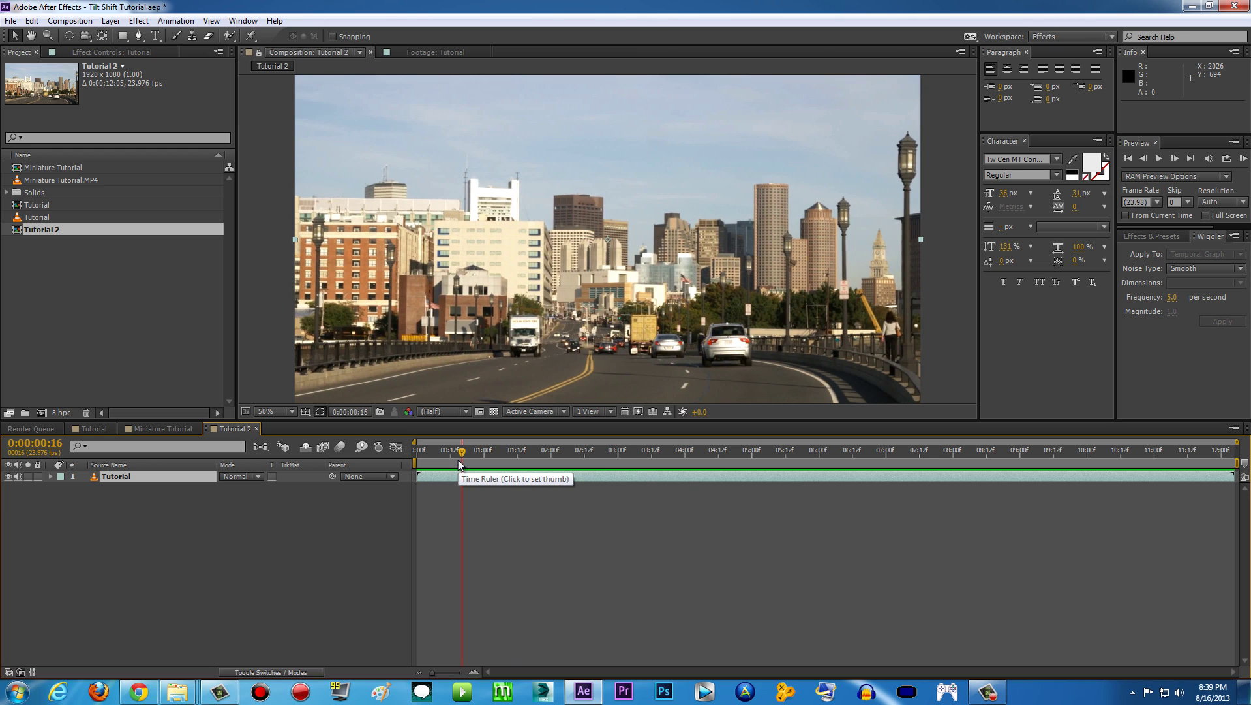
Add a new adjustment layer to Tutorial 2 through Layer > New.
click(111, 21)
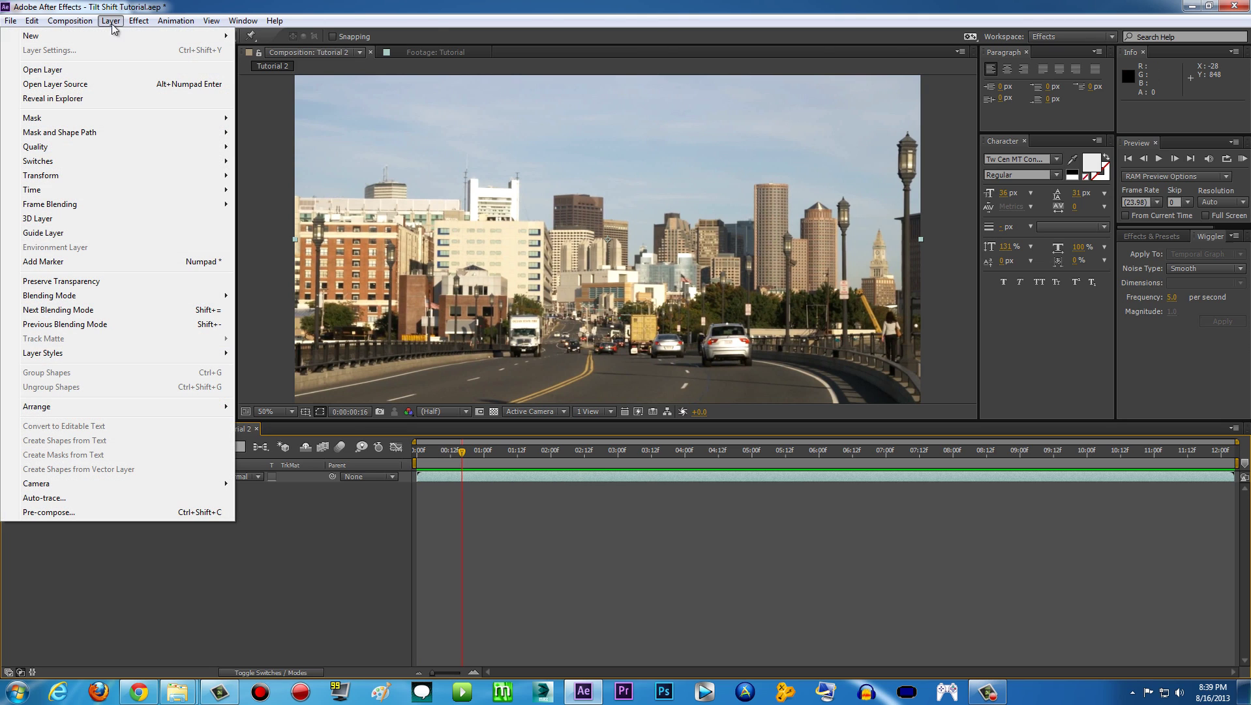
mouse_move(102, 36)
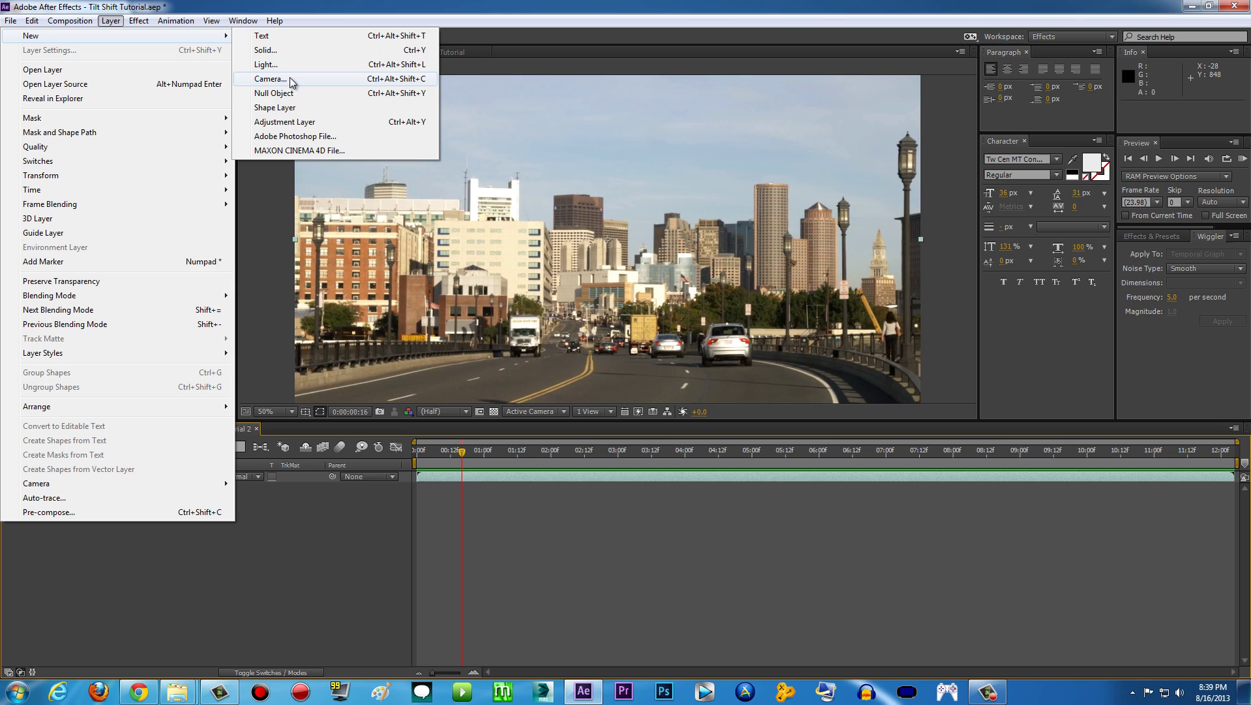
click(279, 122)
Rename the adjustment layer to BLUR and select it.
right_click(149, 478)
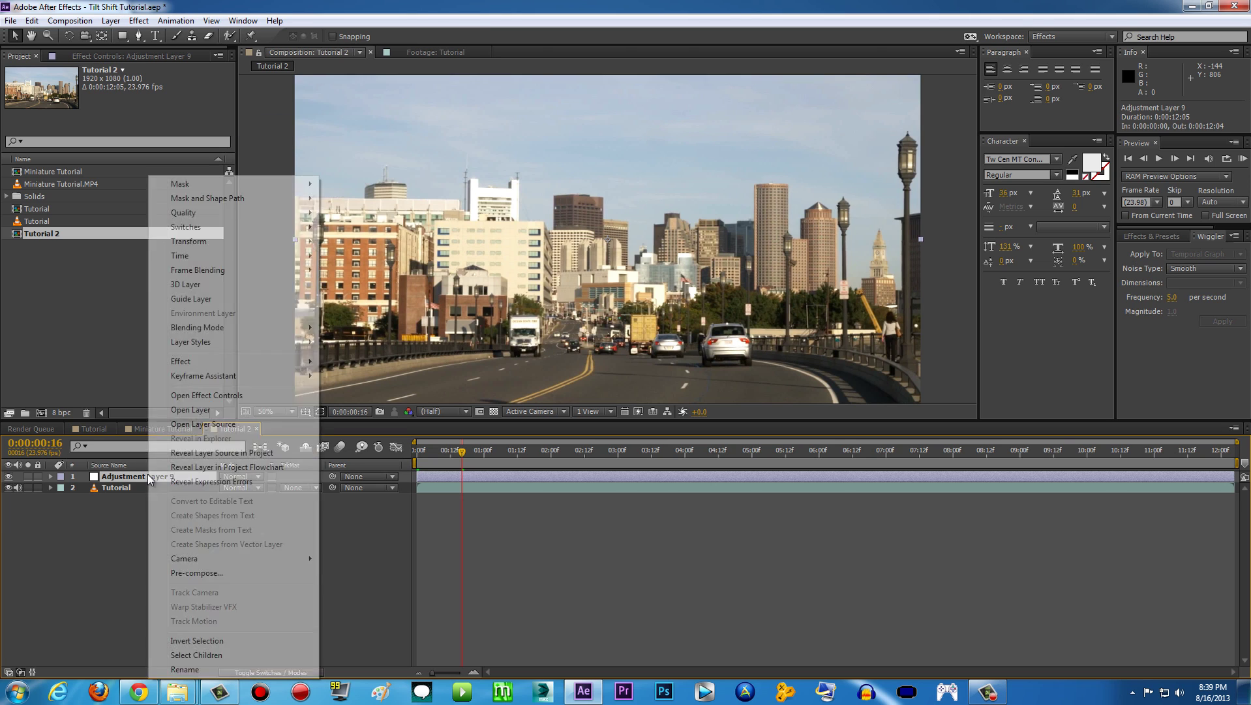
click(211, 669)
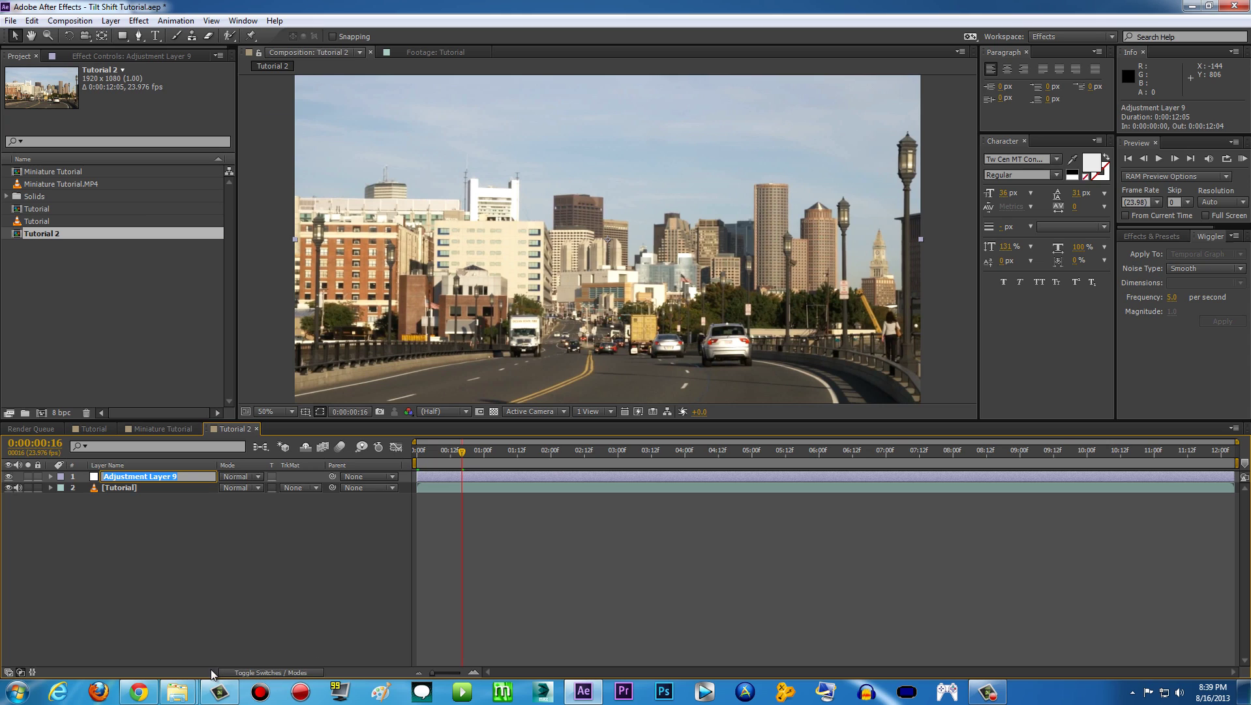
text(BLUR)
click(140, 579)
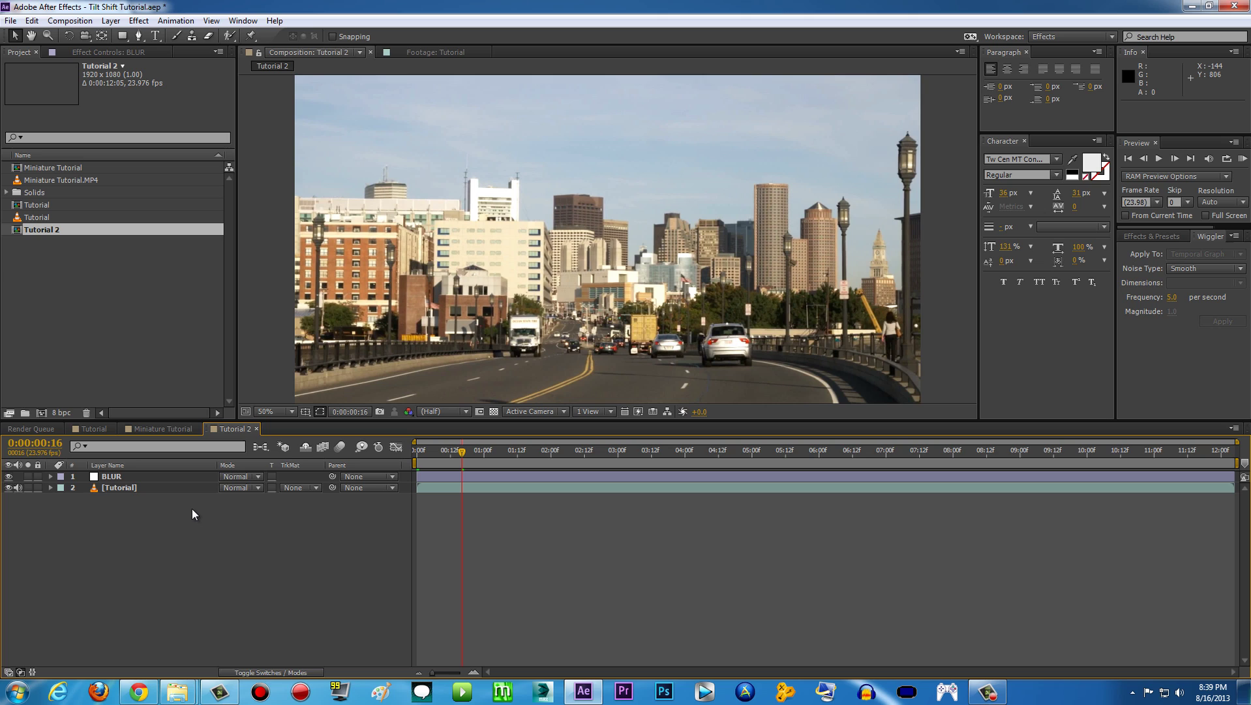
click(159, 471)
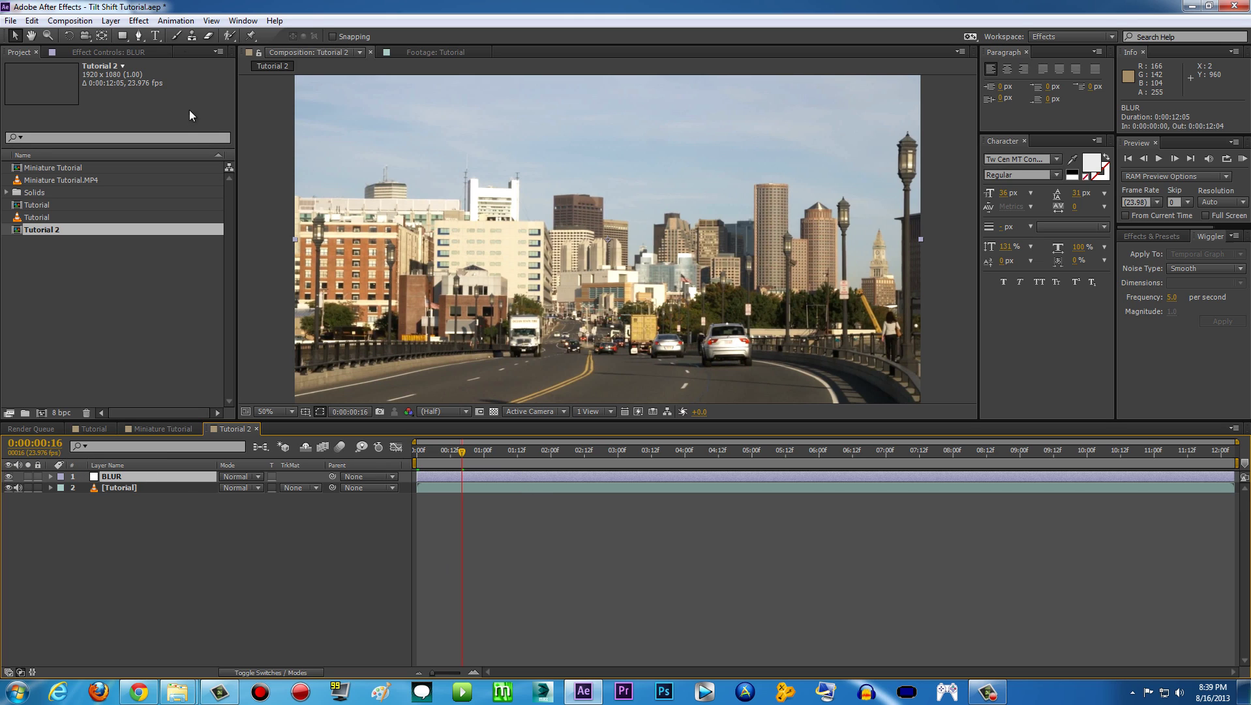
Apply Fast Blur to the BLUR layer with a Blurriness of 10.
click(139, 21)
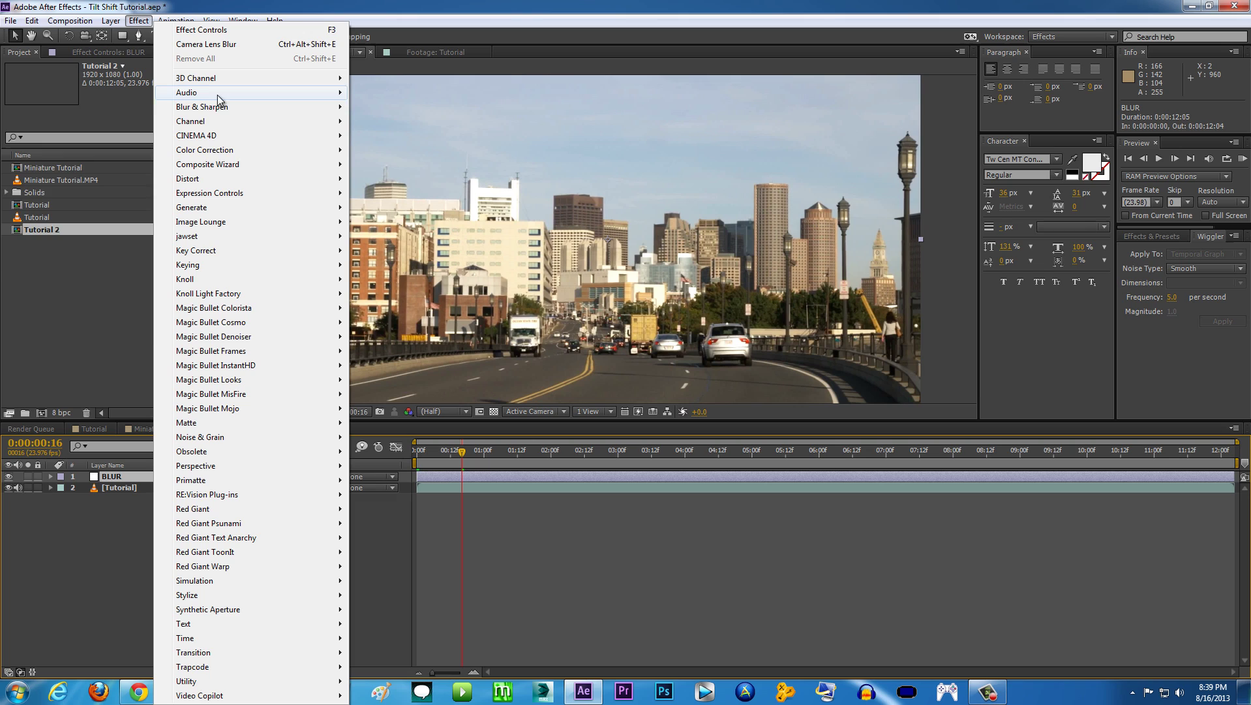
mouse_move(215, 108)
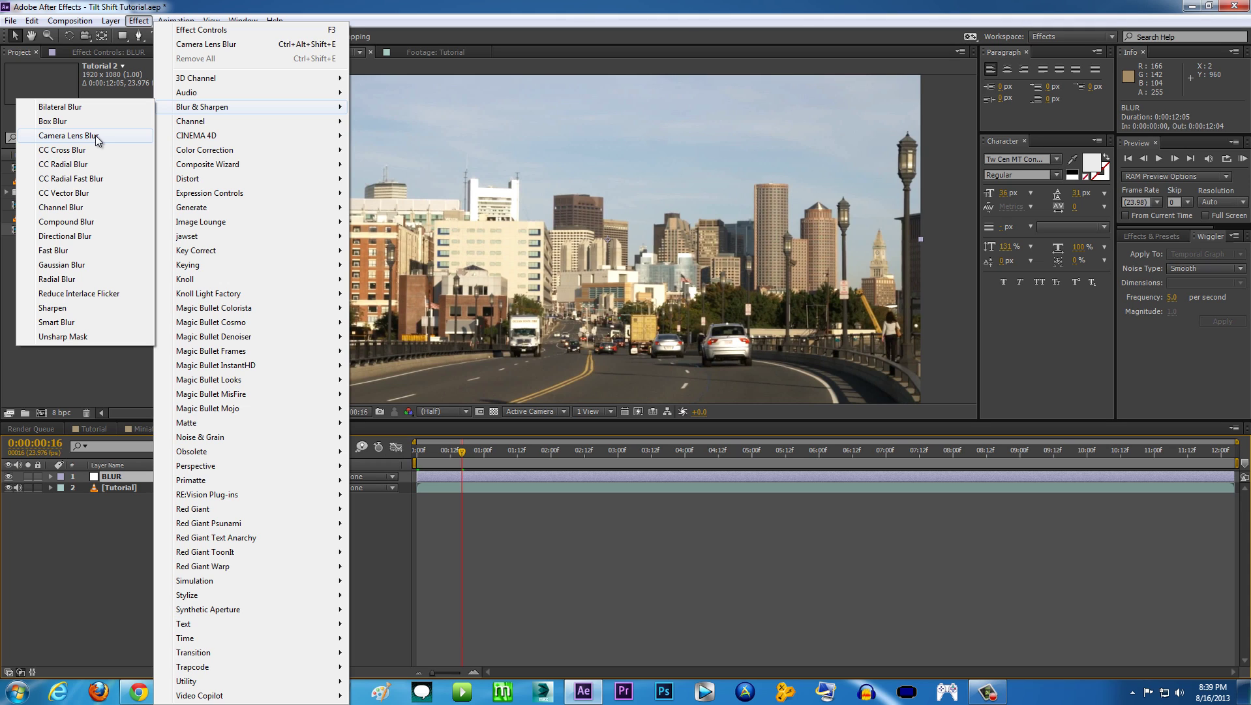
click(90, 250)
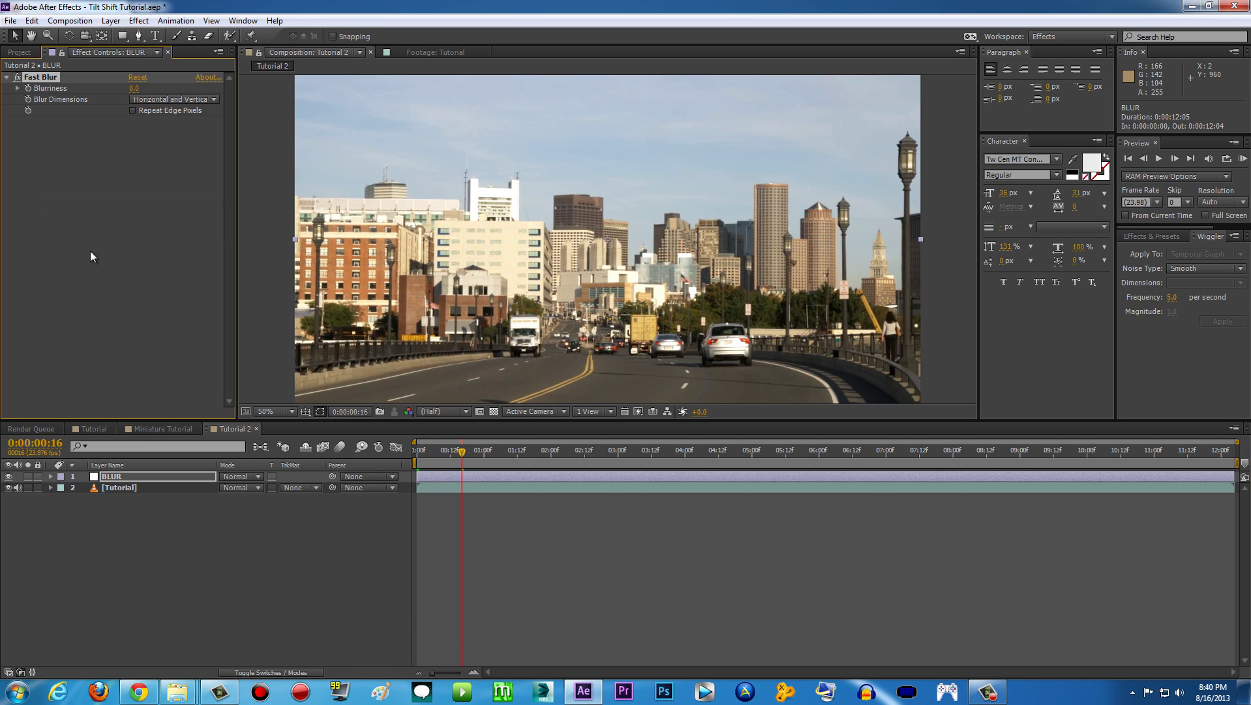
click(135, 89)
text(10)
key(Return)
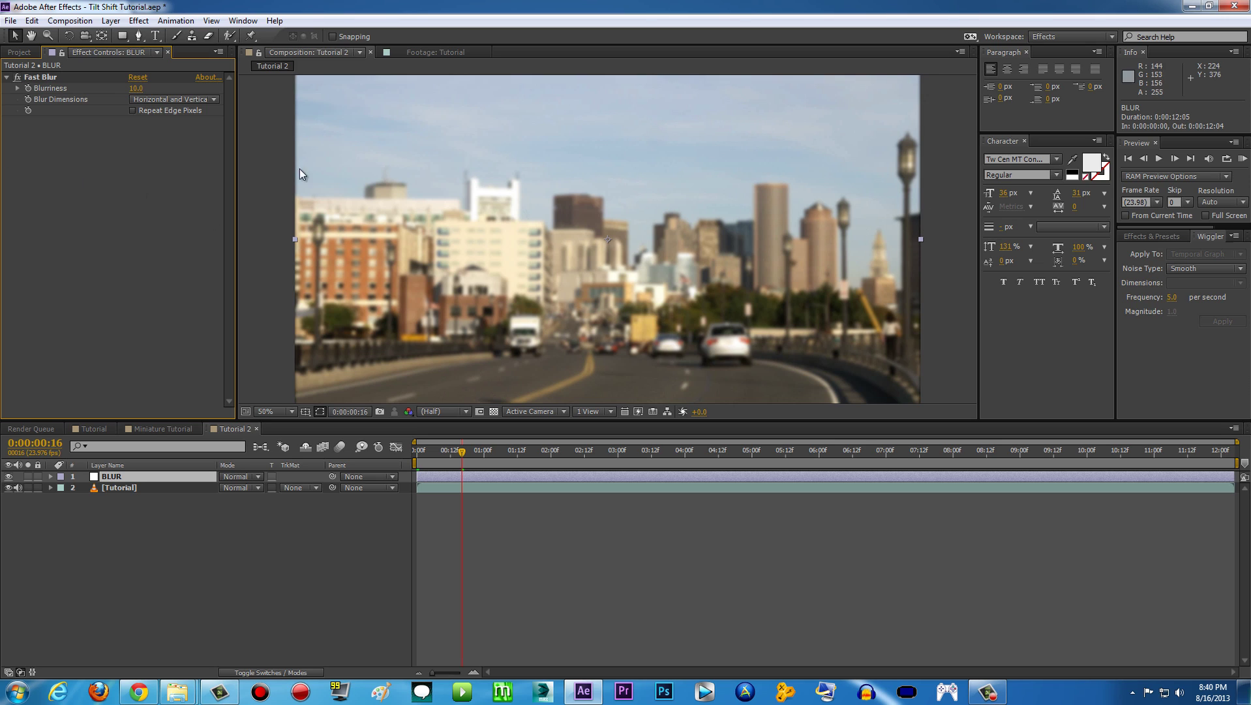
Turn on Repeat Edge Pixels so the frame edges stay undarkened, and fit the frame in the viewer.
scroll(313, 182, up, 4)
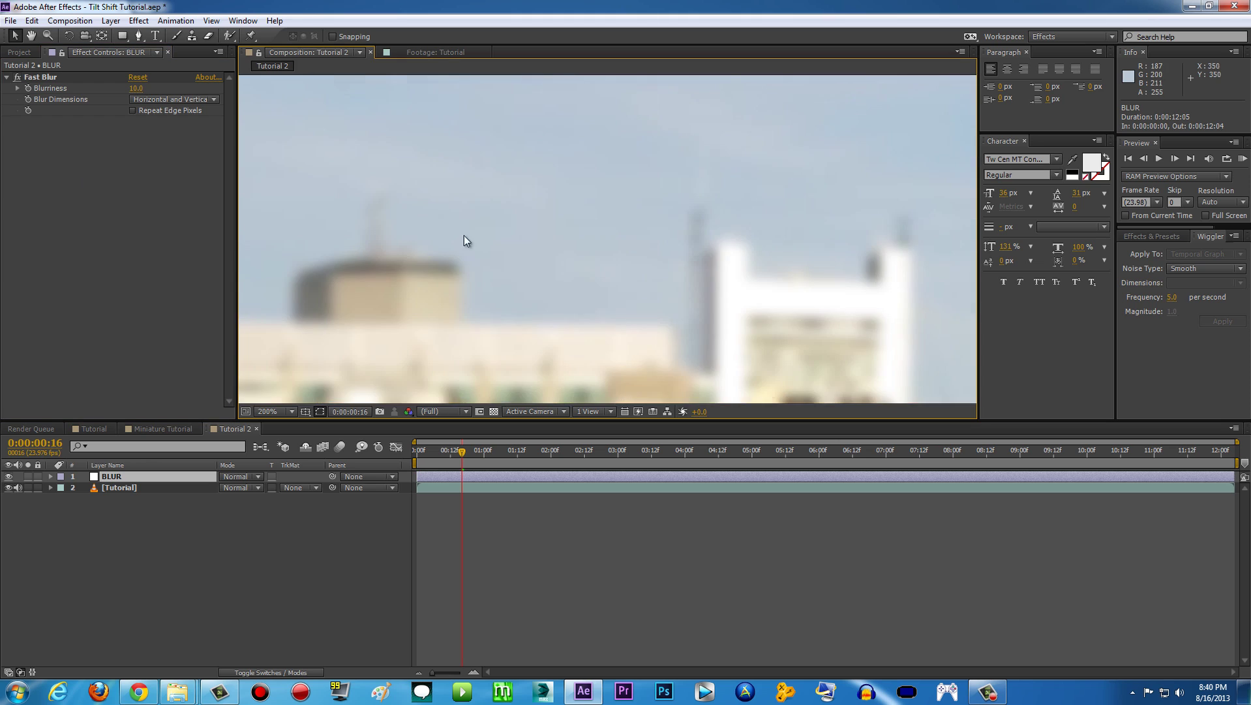
scroll(306, 192, up, 2)
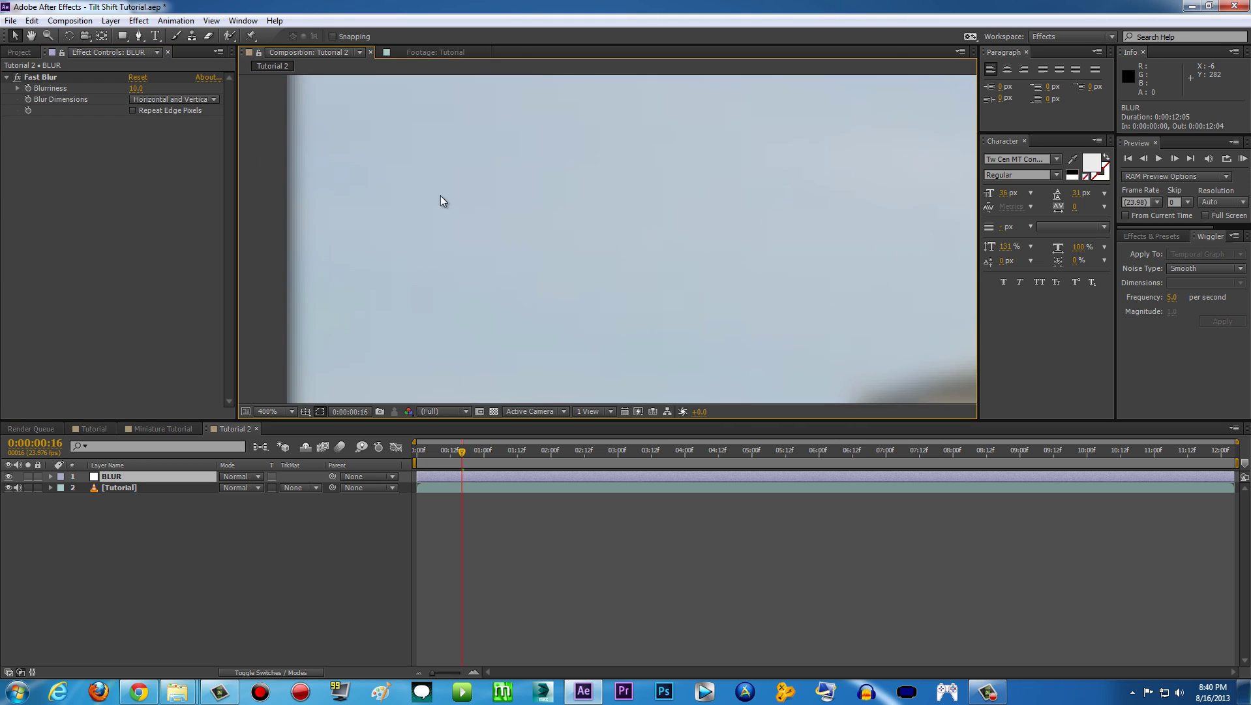
drag(316, 223, 461, 228)
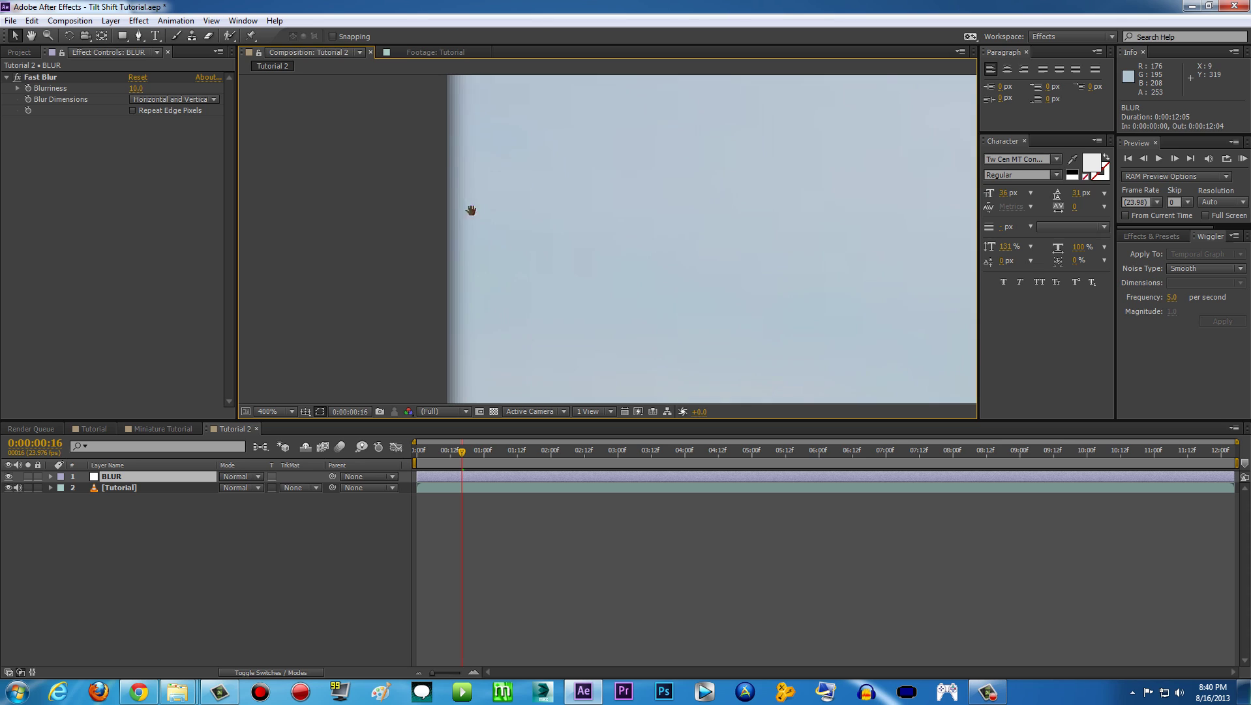
click(133, 111)
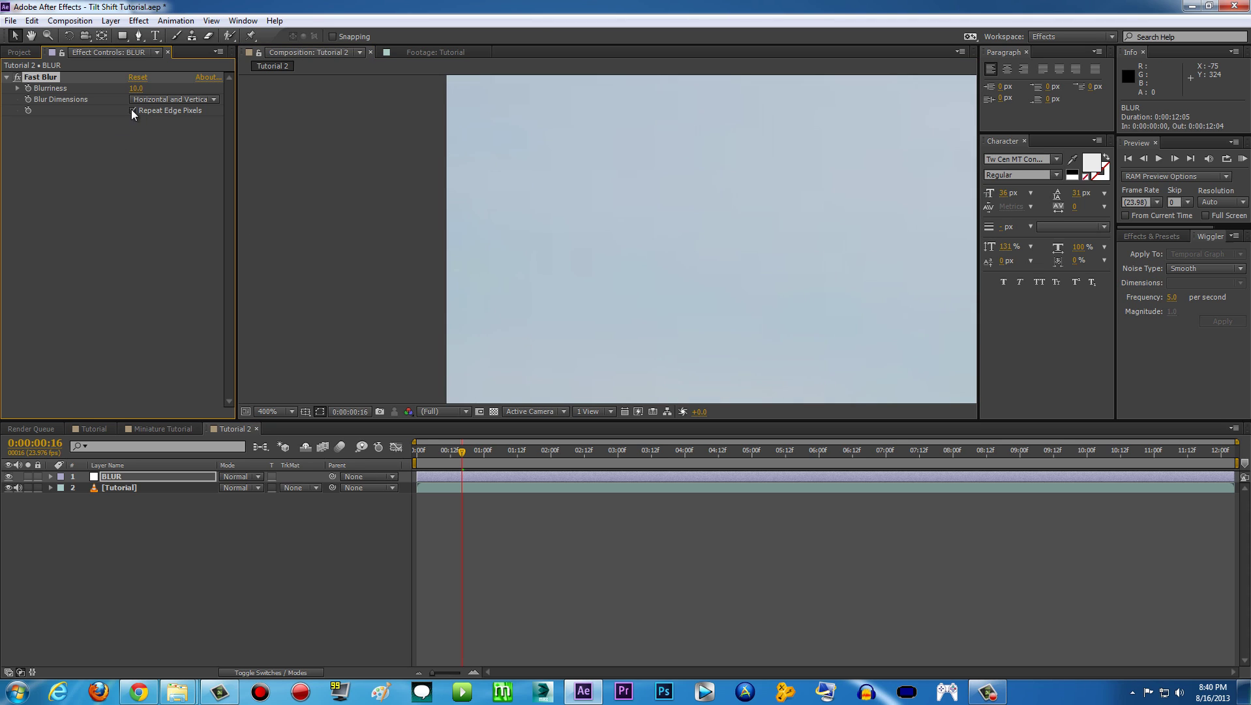
scroll(594, 296, down, 4)
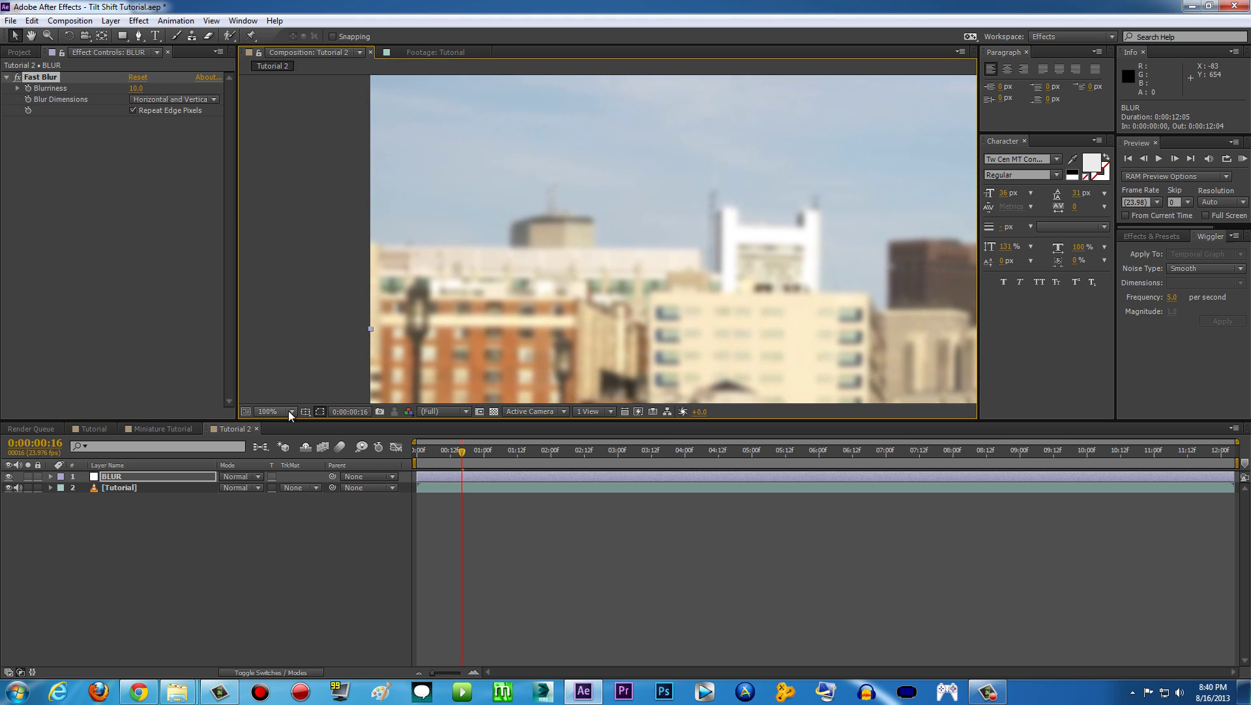
click(291, 411)
click(300, 441)
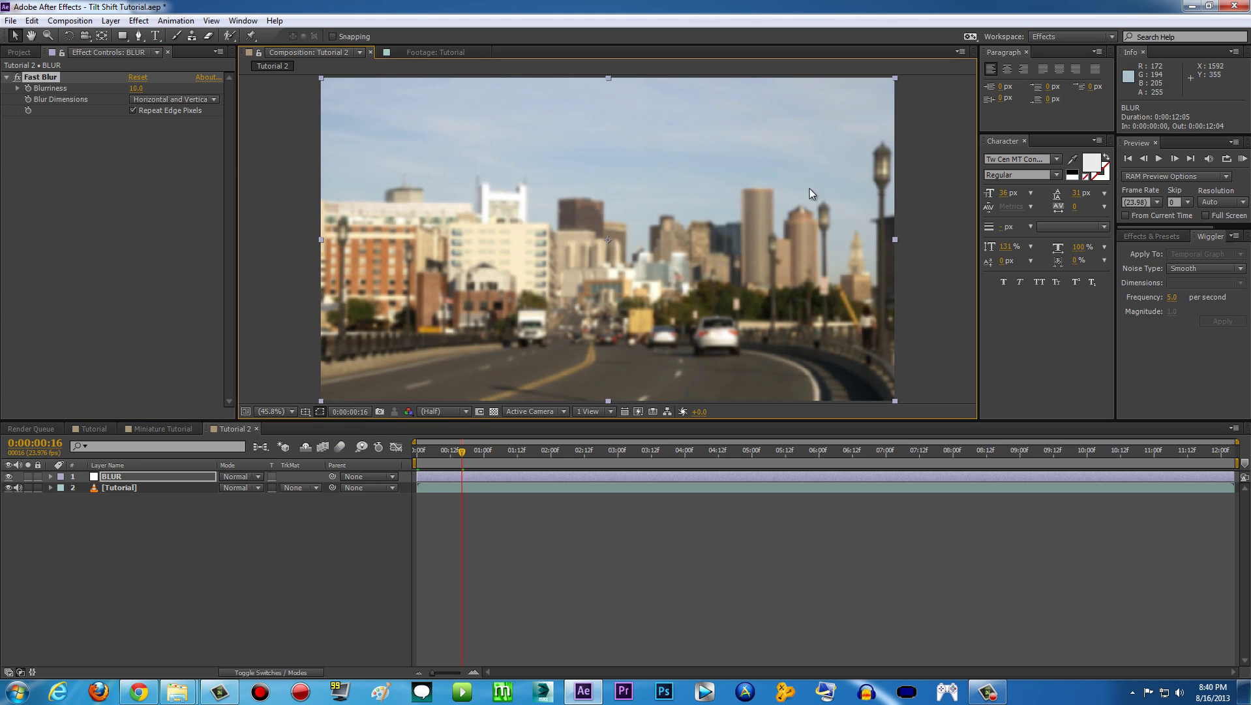
click(260, 204)
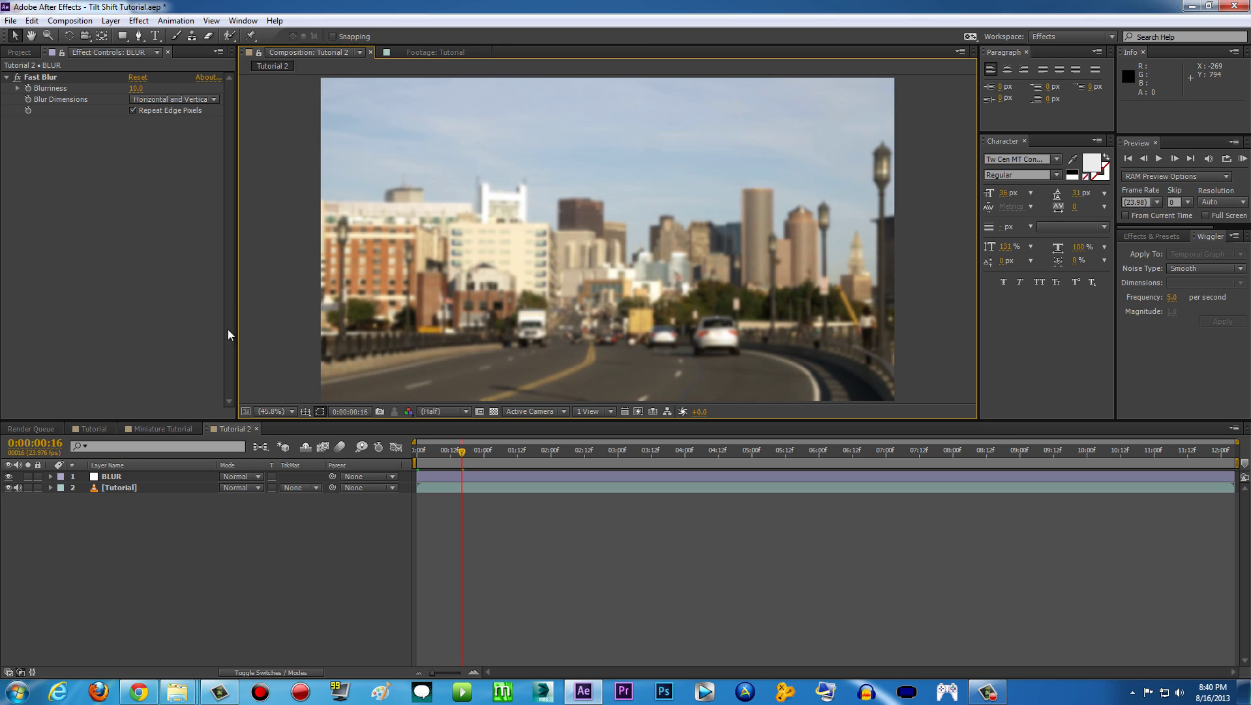
click(132, 477)
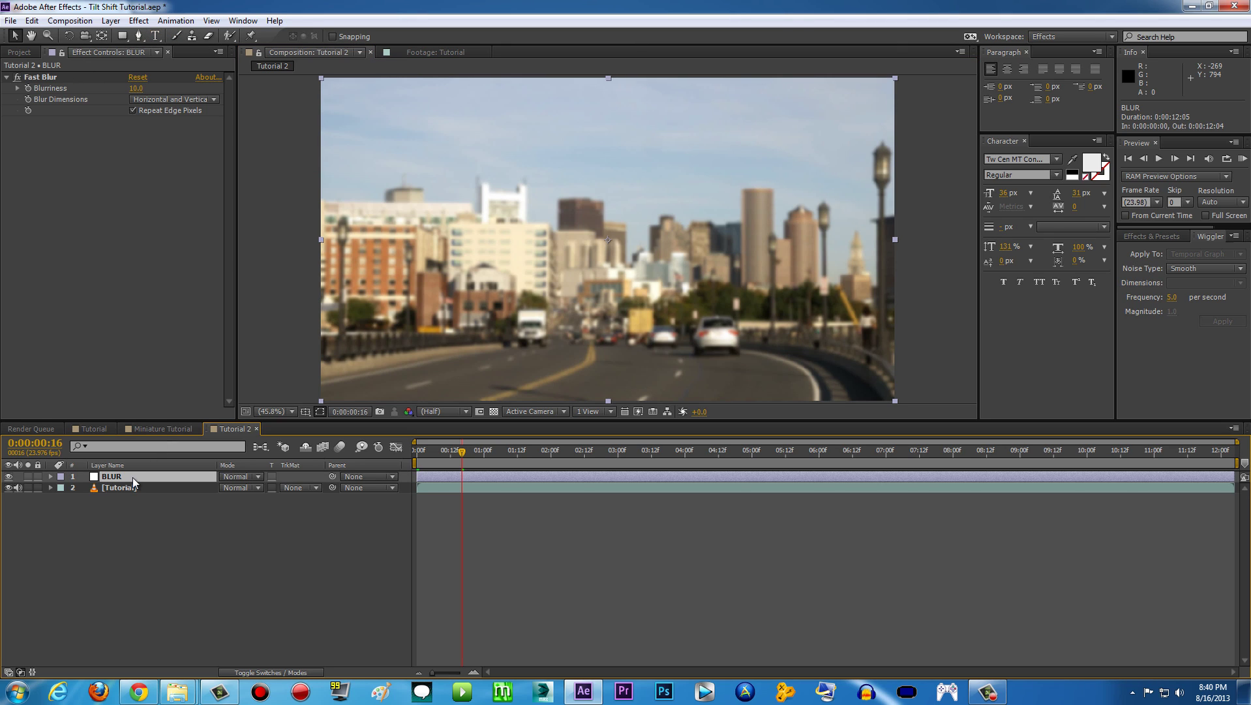
click(139, 20)
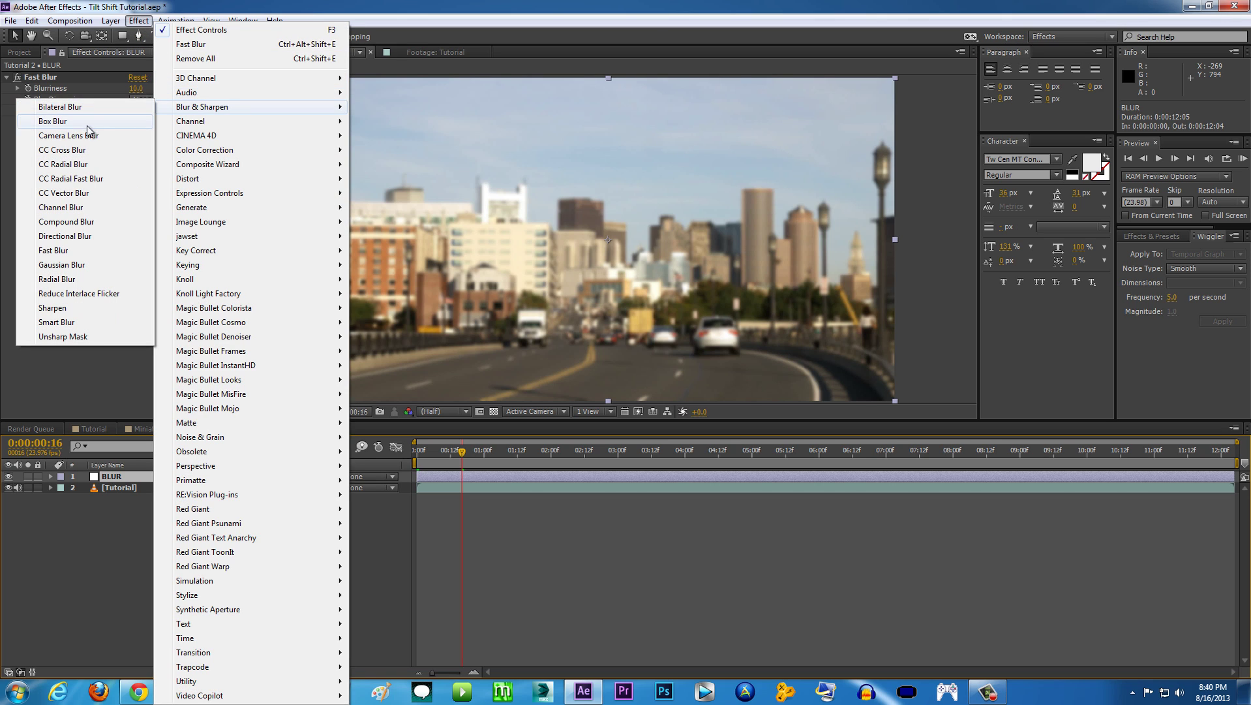
Add Camera Lens Blur with Blur Radius 10, Repeat Edge Pixels and Use Linear Working Space enabled.
click(69, 136)
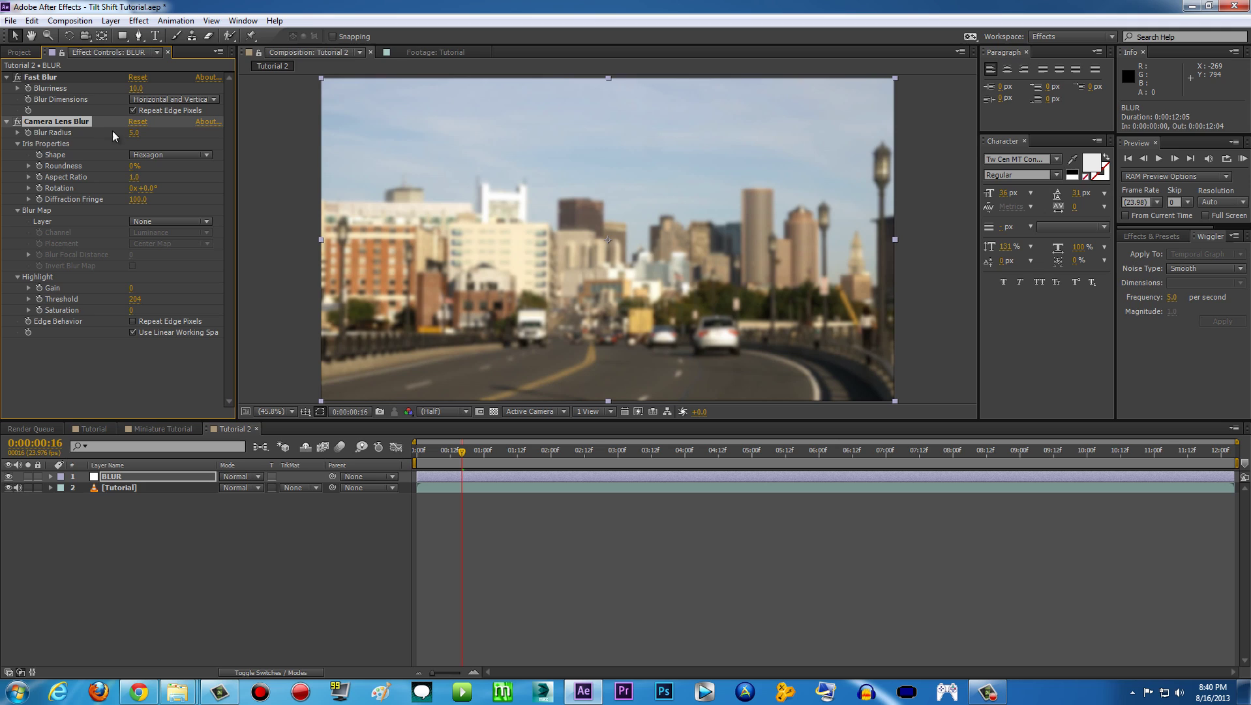
click(133, 133)
key(Return)
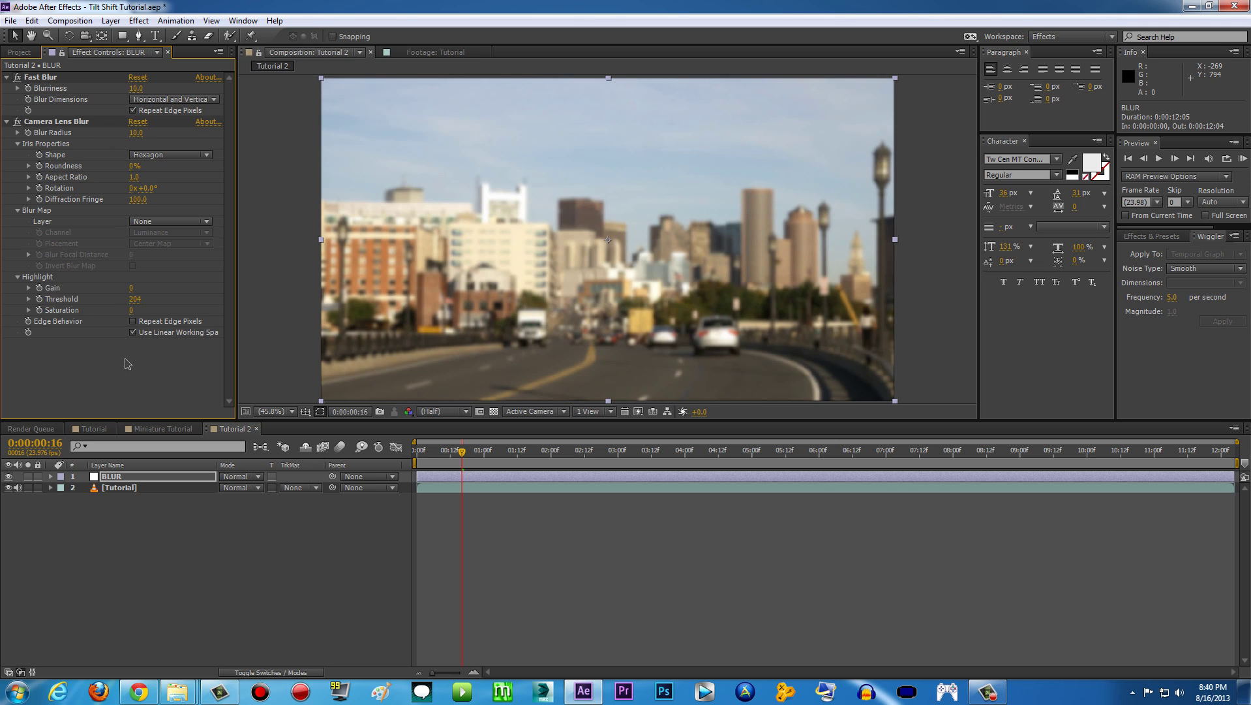
click(132, 321)
click(132, 331)
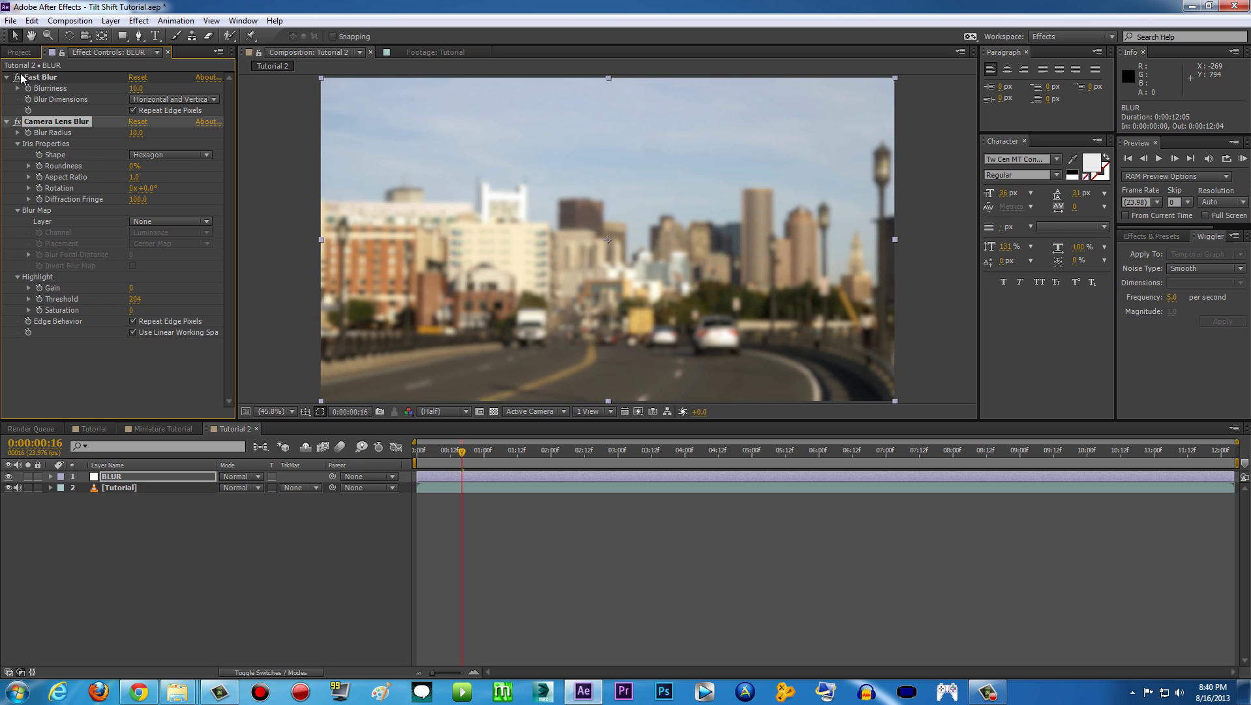
Toggle Fast Blur and Camera Lens Blur off and on to compare the two looks.
click(17, 77)
scroll(576, 222, up, 4)
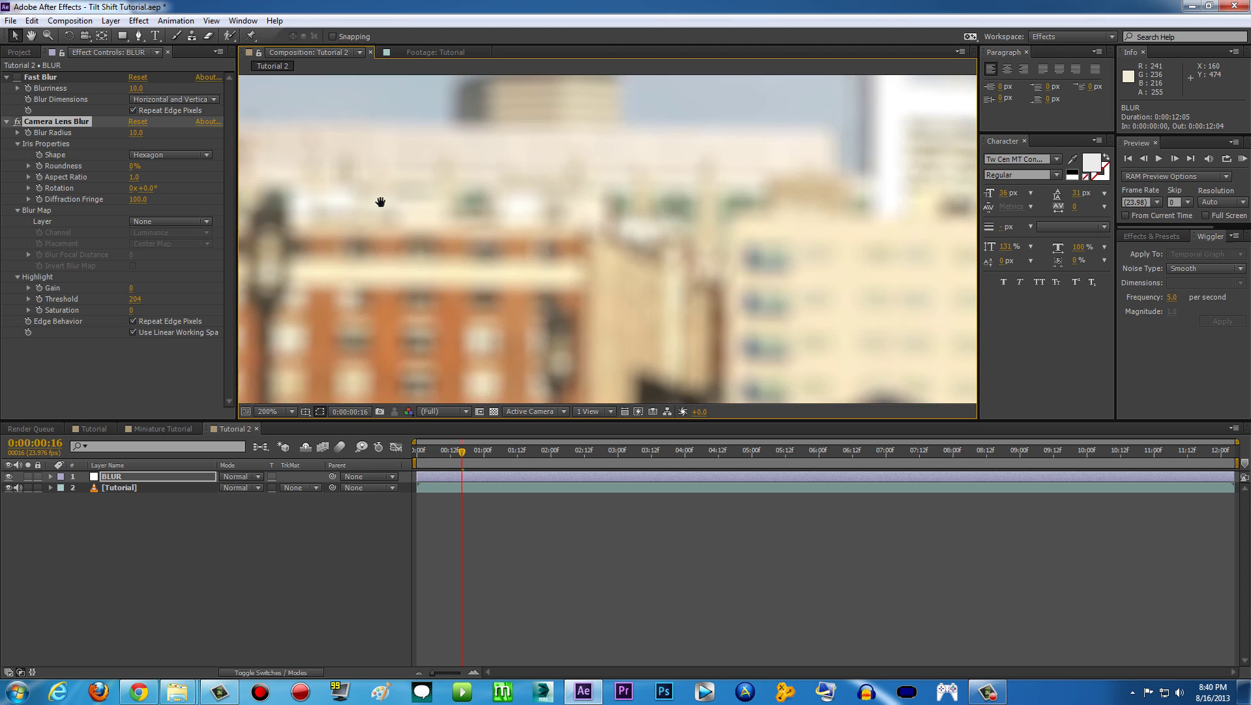
scroll(379, 257, down, 2)
scroll(465, 276, up, 2)
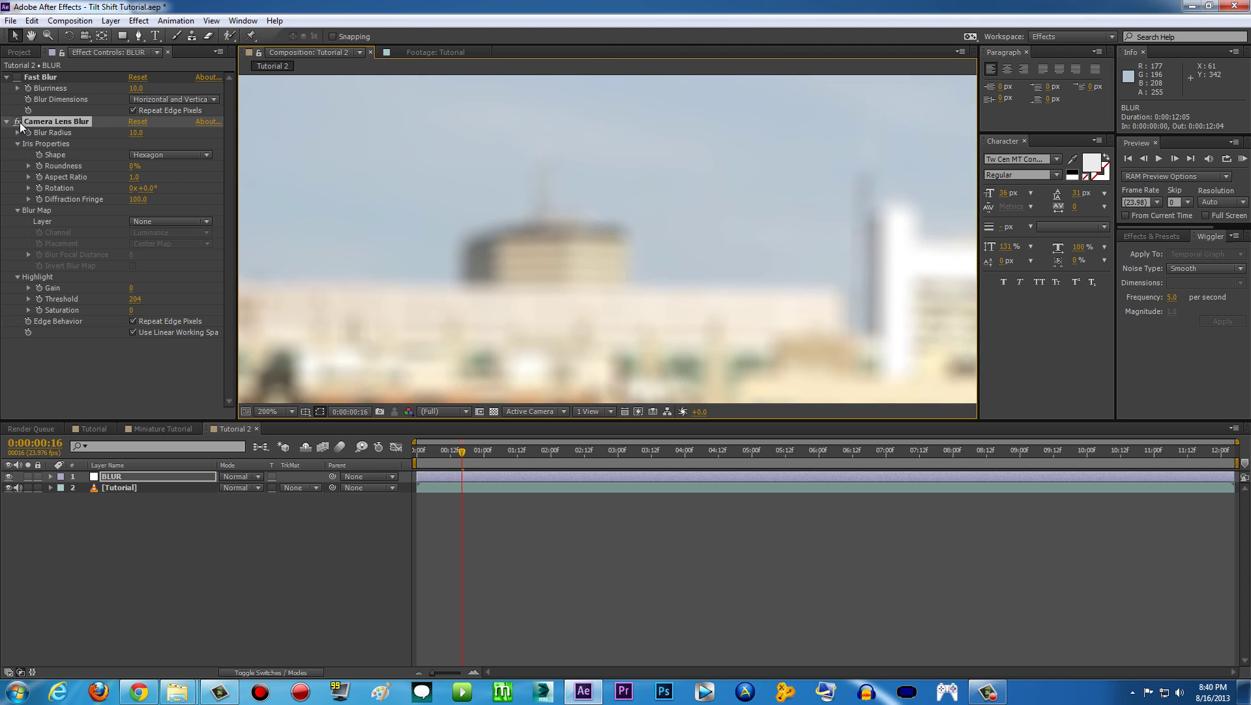
click(17, 122)
click(17, 77)
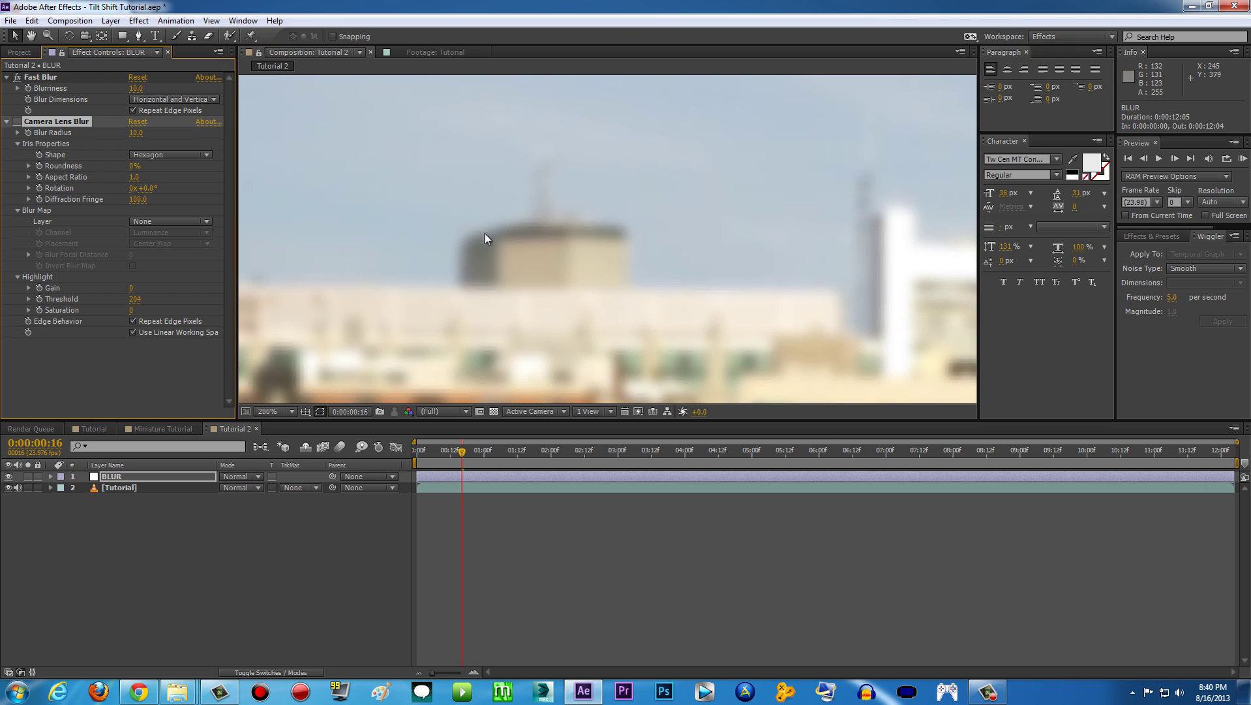
click(17, 77)
click(17, 122)
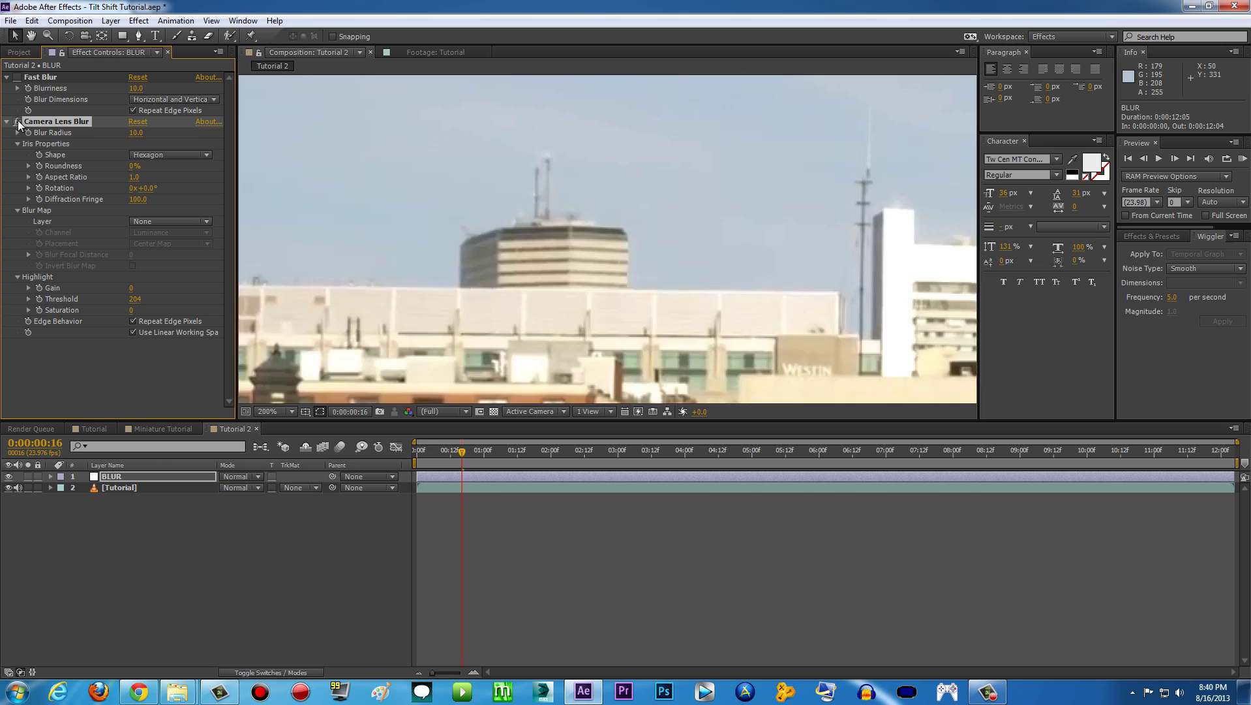
Fit the frame in the viewer and compare the blurs again, leaving Camera Lens Blur enabled.
scroll(623, 299, up, 2)
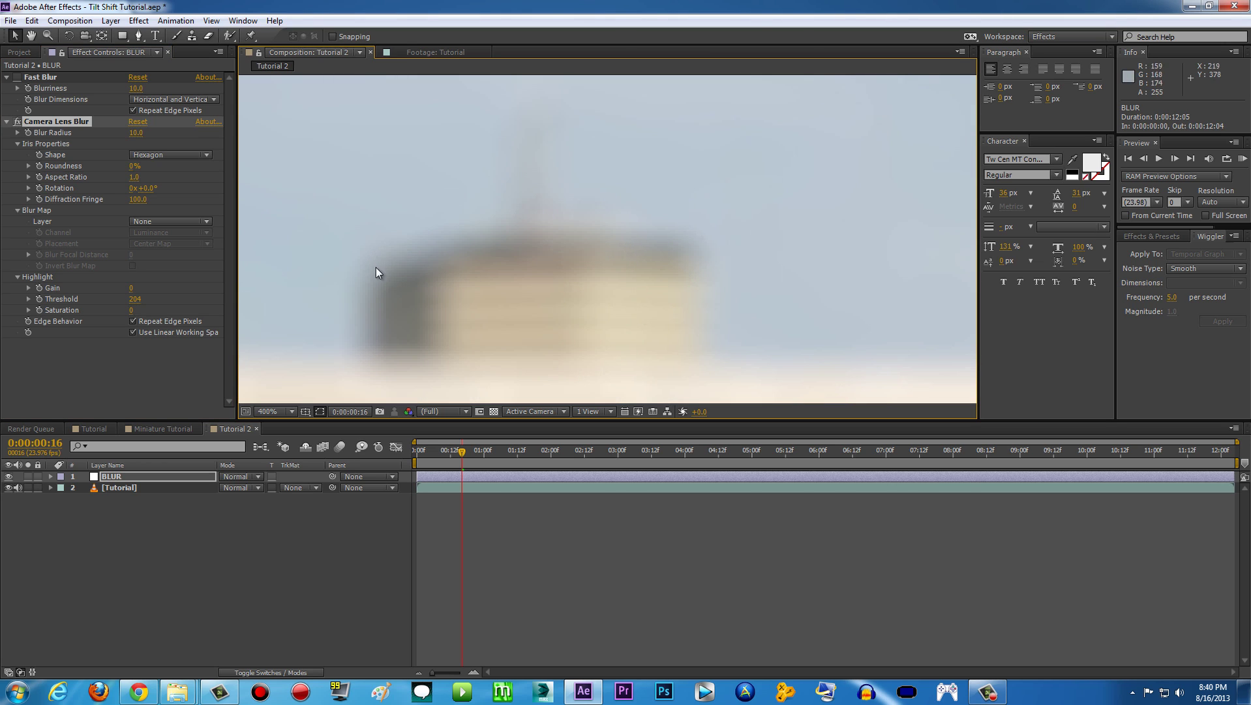
scroll(580, 348, down, 2)
scroll(422, 320, down, 2)
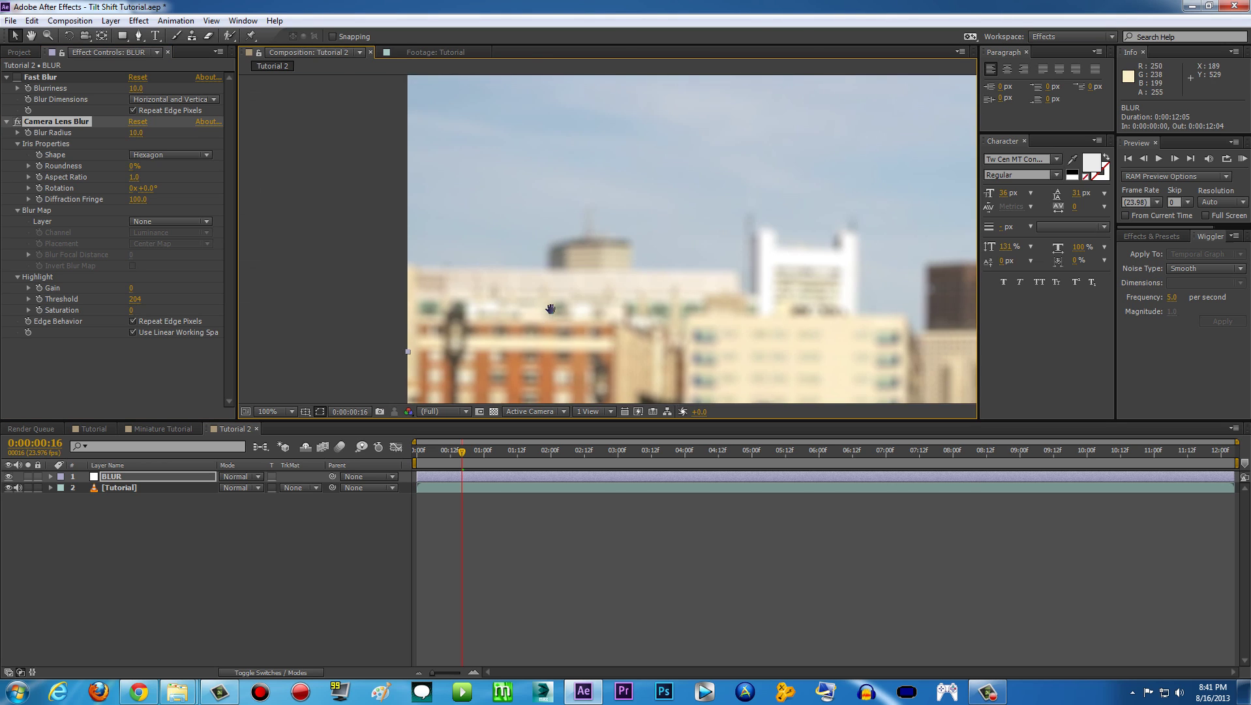
scroll(596, 309, up, 4)
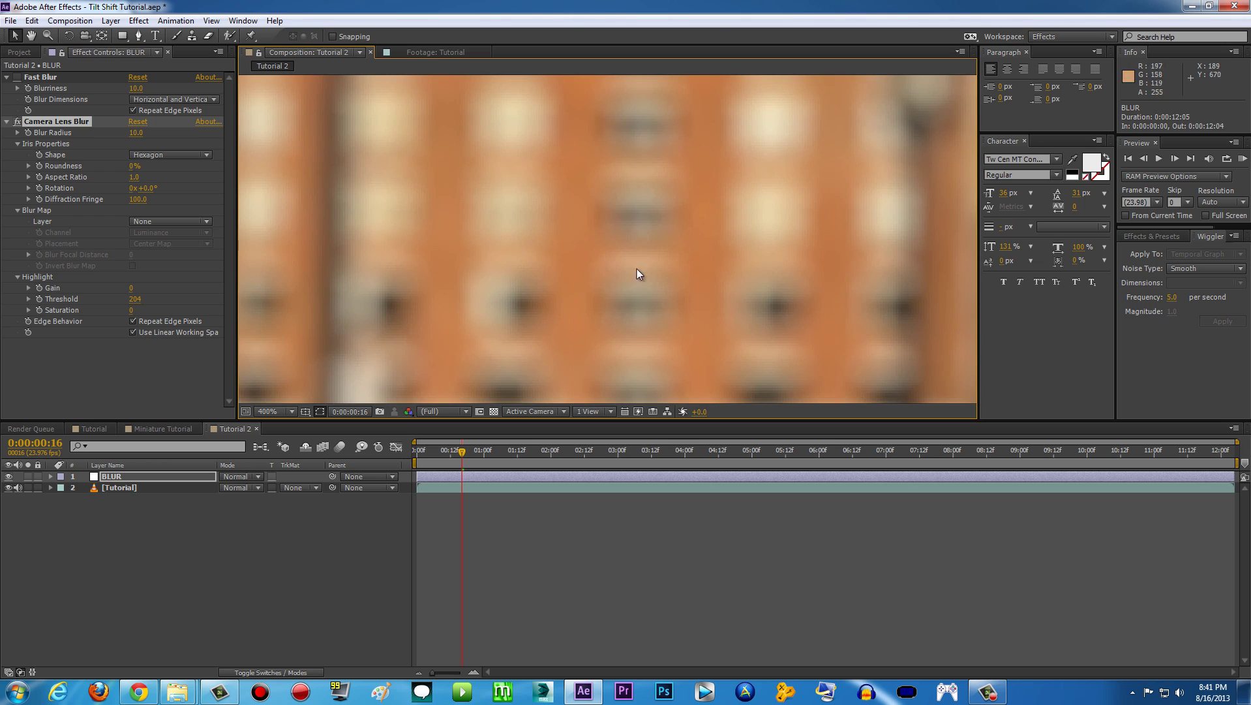
scroll(639, 259, down, 2)
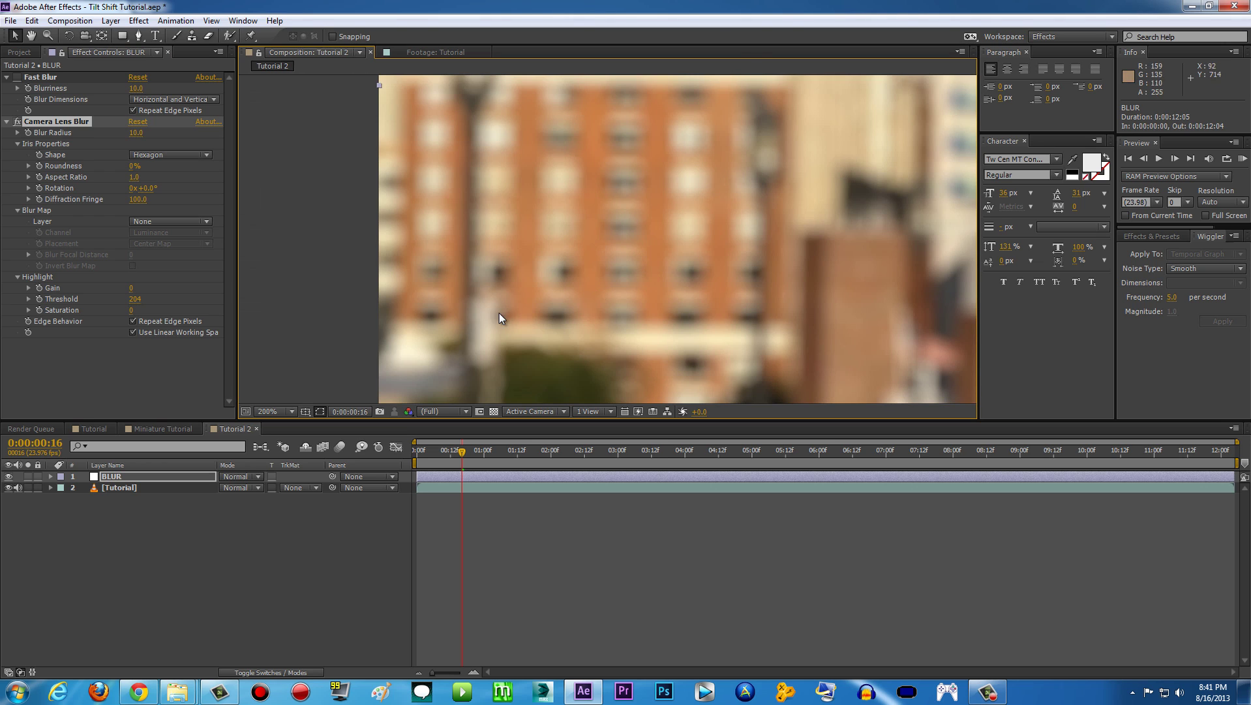
scroll(499, 318, down, 4)
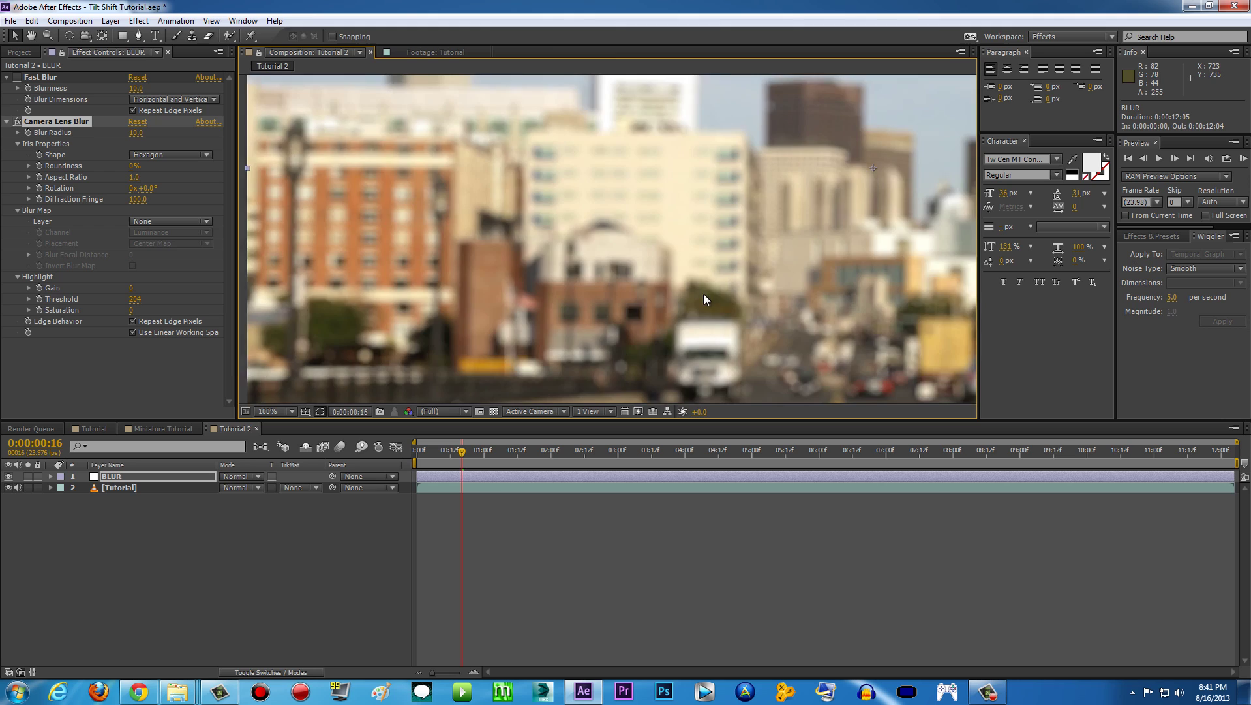
scroll(703, 294, down, 4)
click(291, 411)
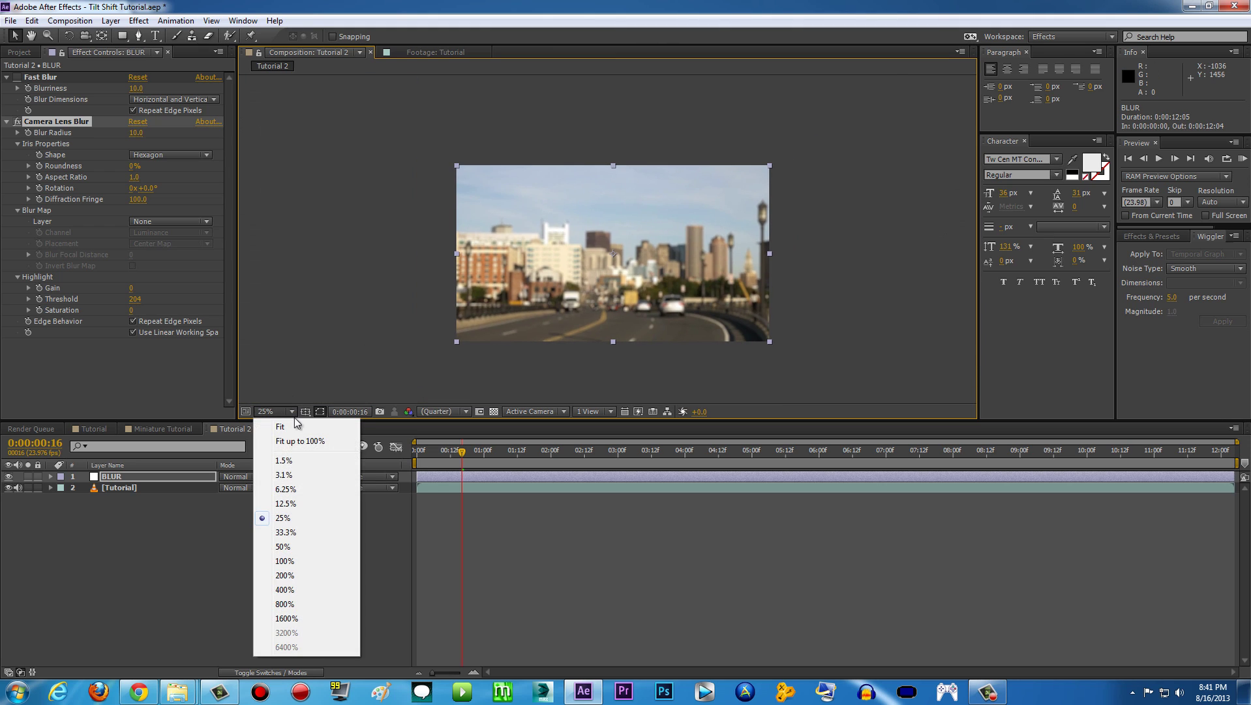
click(298, 441)
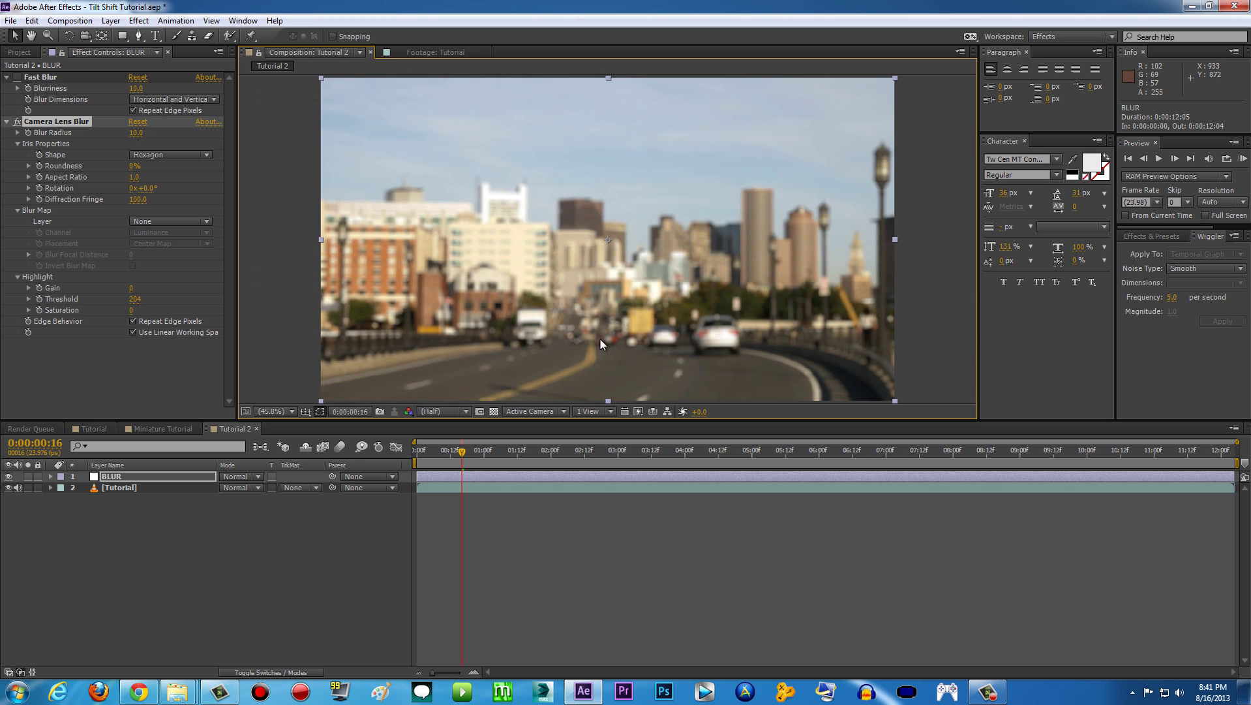
scroll(622, 272, up, 5)
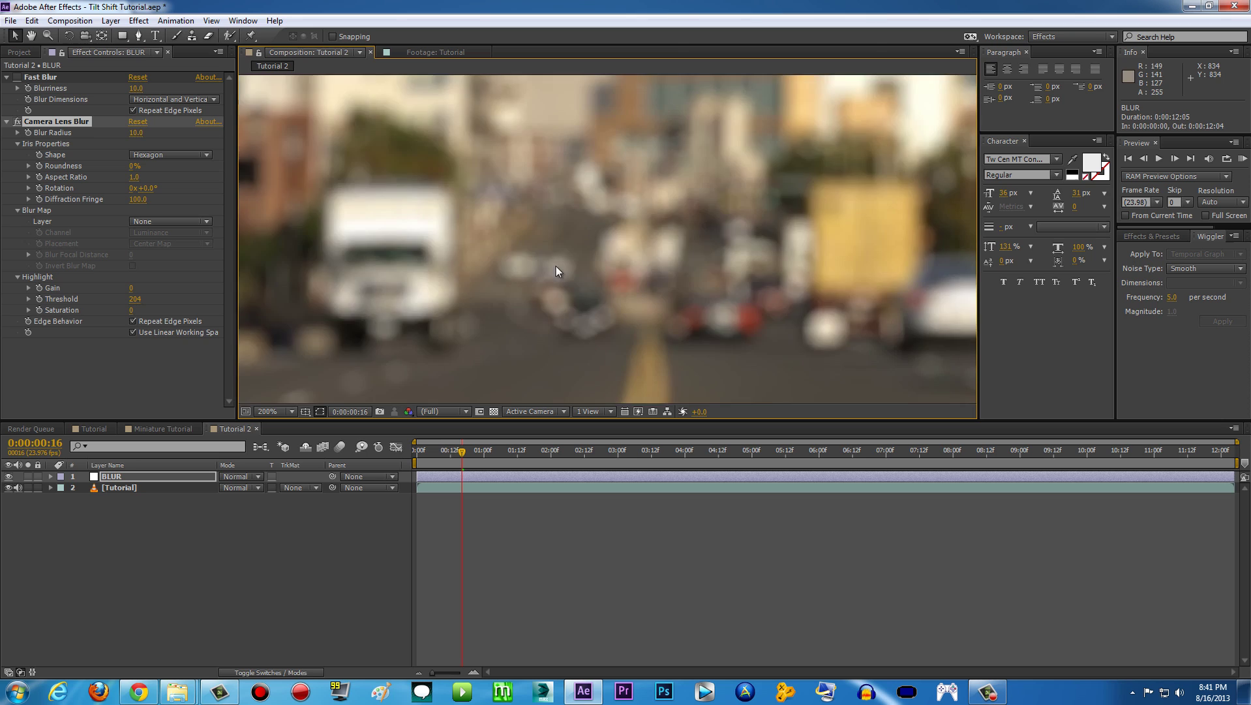
scroll(556, 266, up, 2)
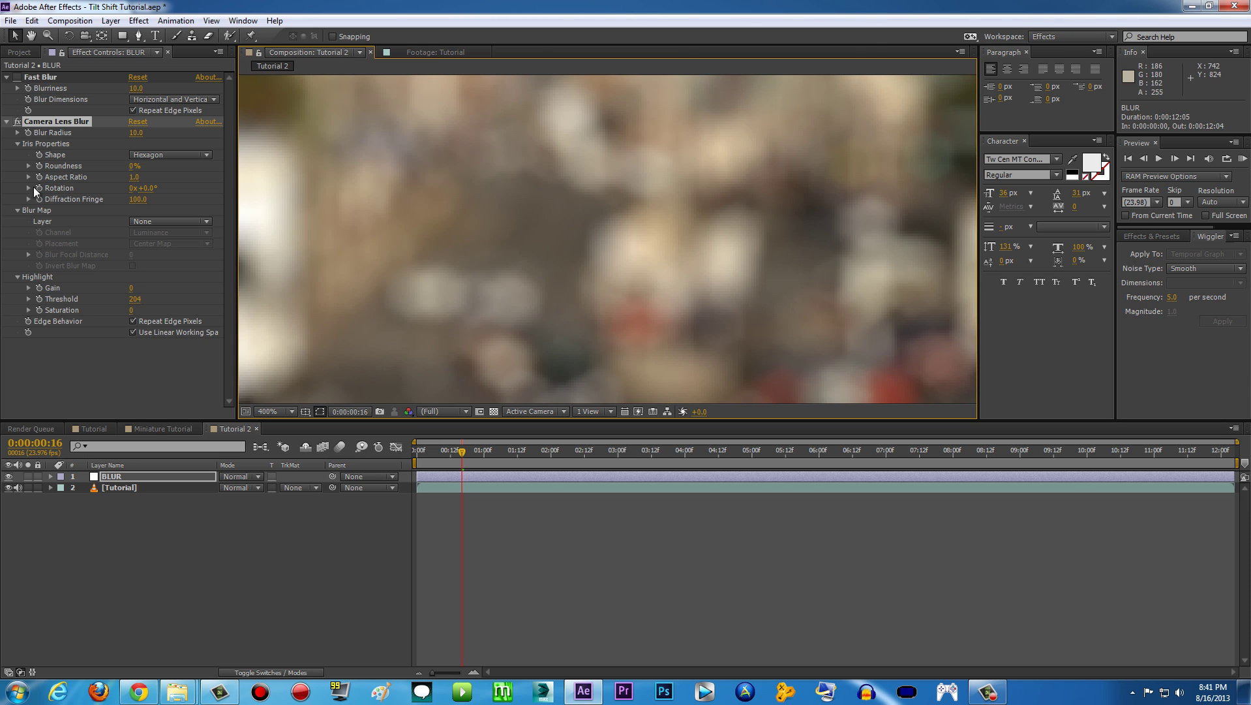
click(17, 121)
click(18, 77)
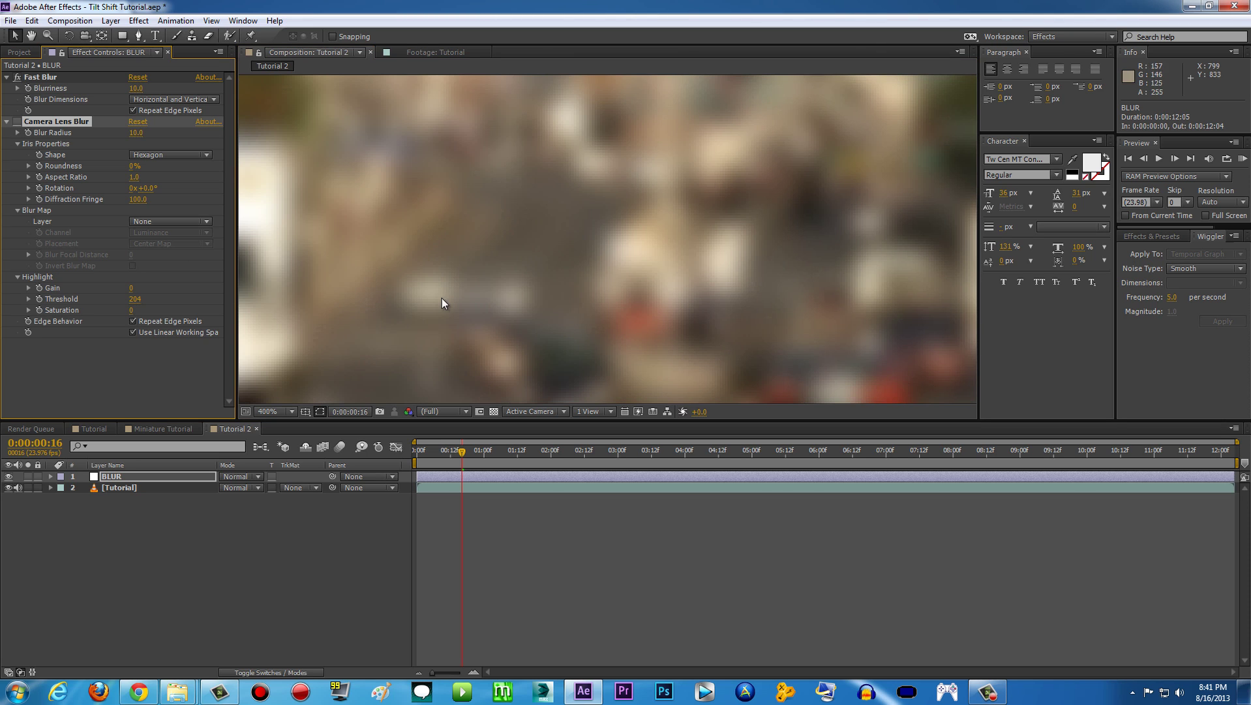
click(18, 78)
click(18, 121)
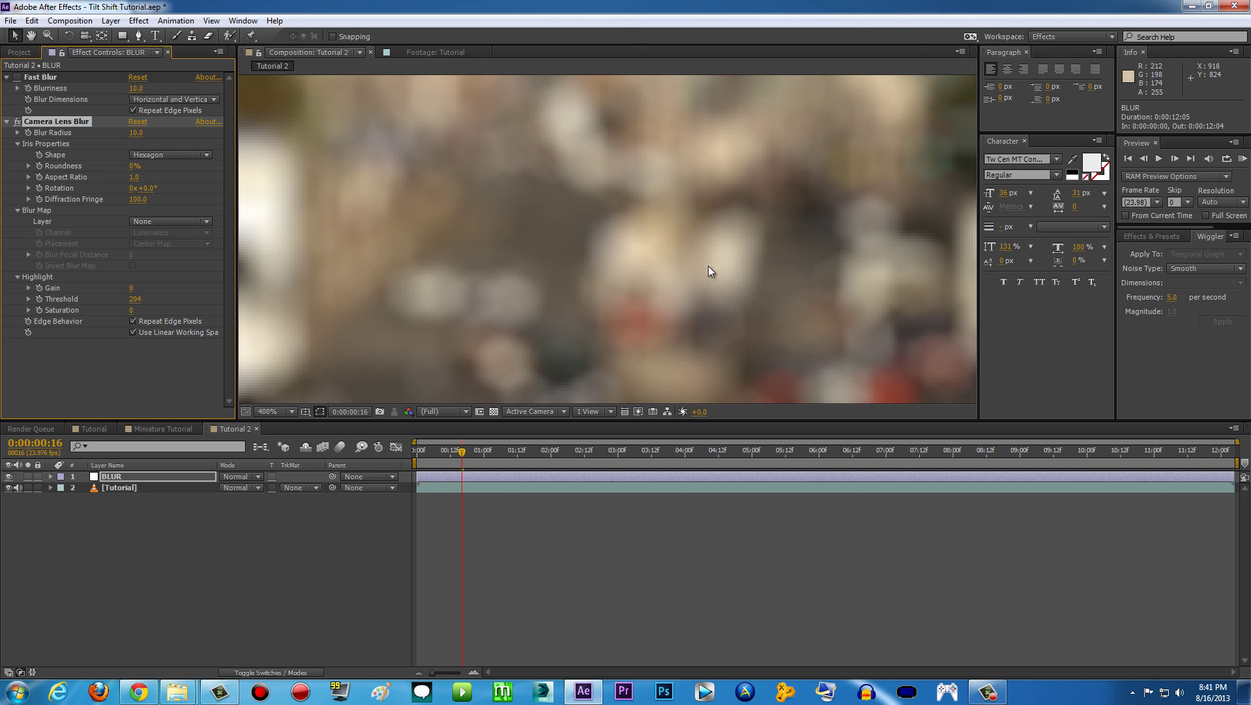
scroll(822, 291, down, 6)
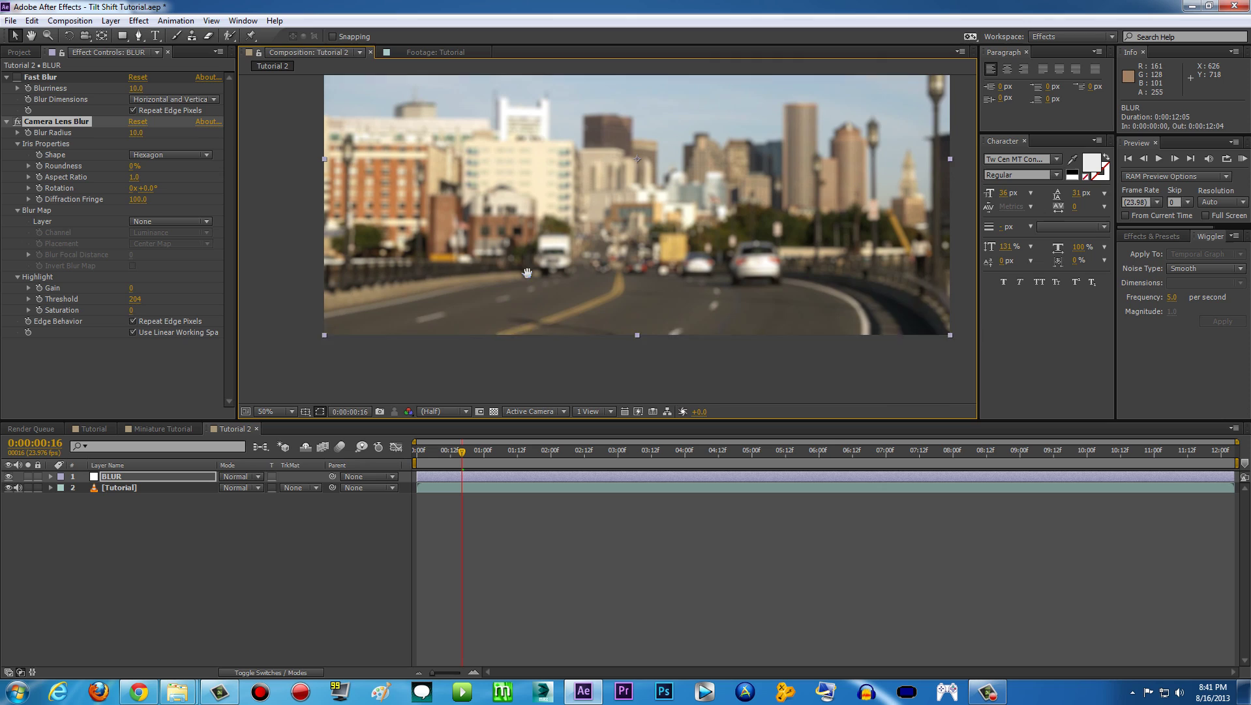
drag(527, 272, 527, 340)
click(271, 411)
Fit the frame in the viewer and move the current time back to 0:00:00:03.
click(295, 439)
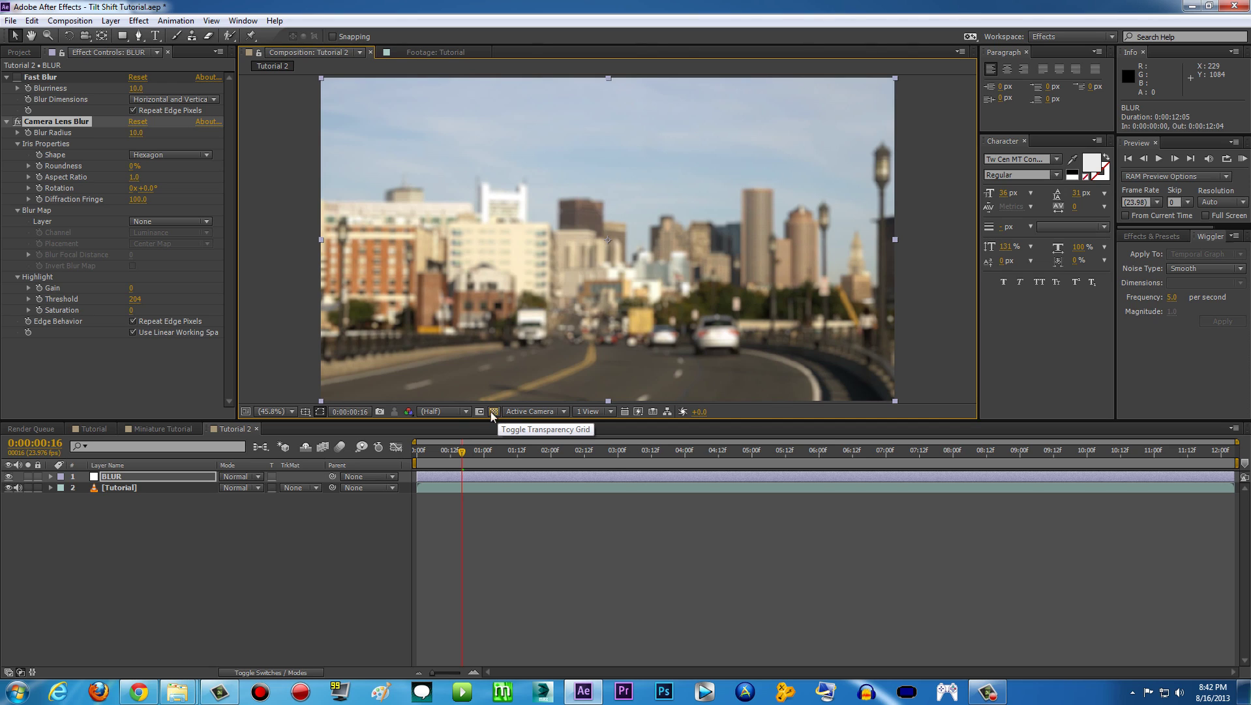
drag(468, 461, 425, 452)
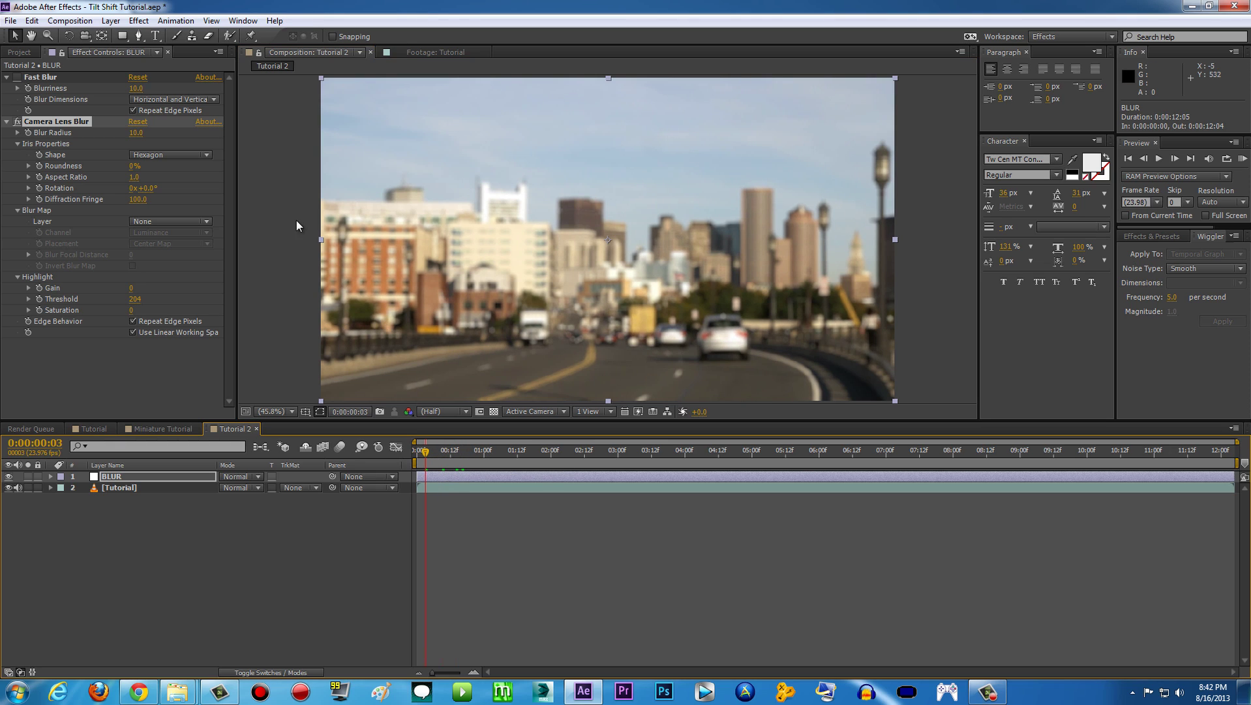
Pick the Rectangle Tool and draw a full-width mask on BLUR from skyline to road.
click(122, 36)
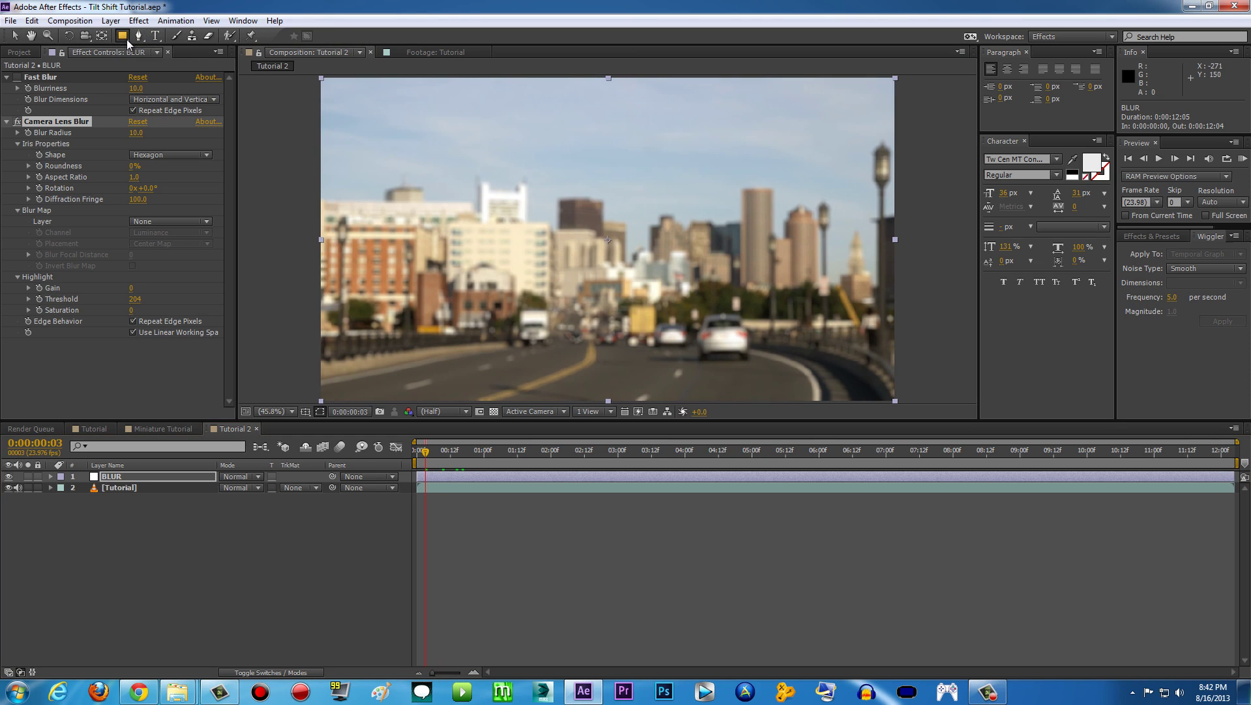
drag(124, 37, 186, 69)
drag(122, 34, 178, 38)
mouse_move(298, 217)
mouse_down()
mouse_move(717, 356)
mouse_move(918, 376)
mouse_up()
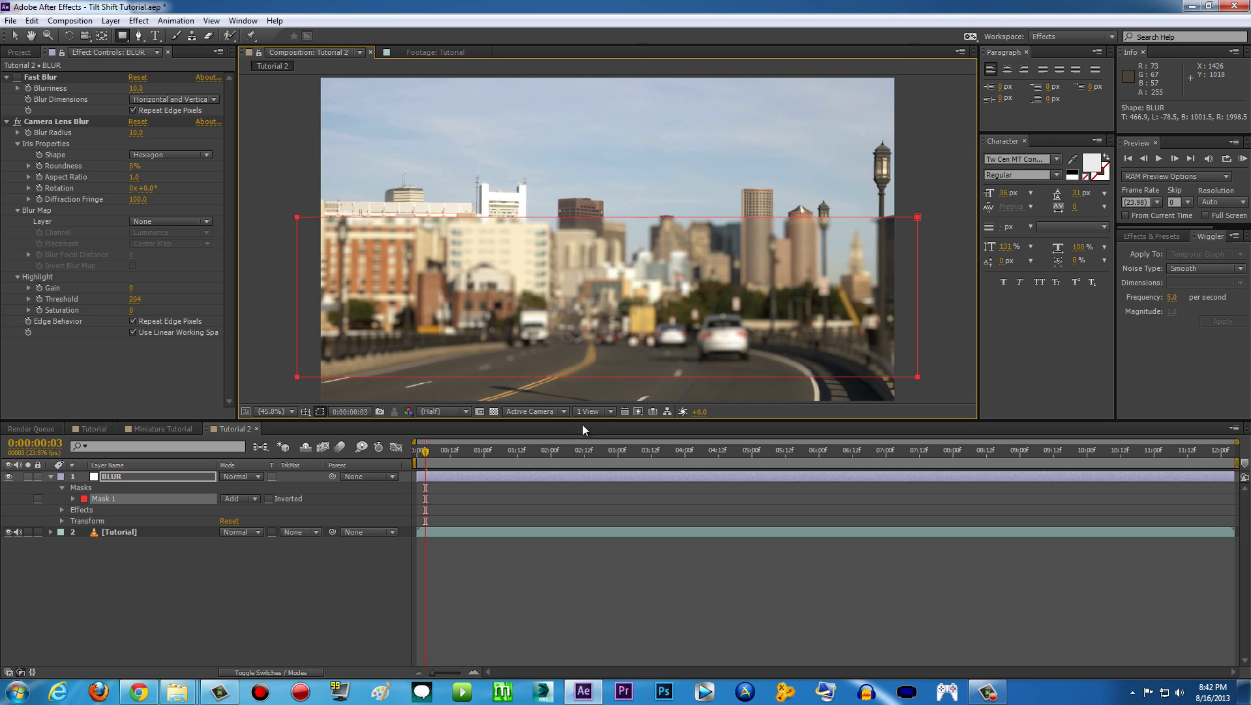
Switch Mask 1 from Add to Subtract, then deselect it with the Selection Tool.
click(51, 477)
click(50, 477)
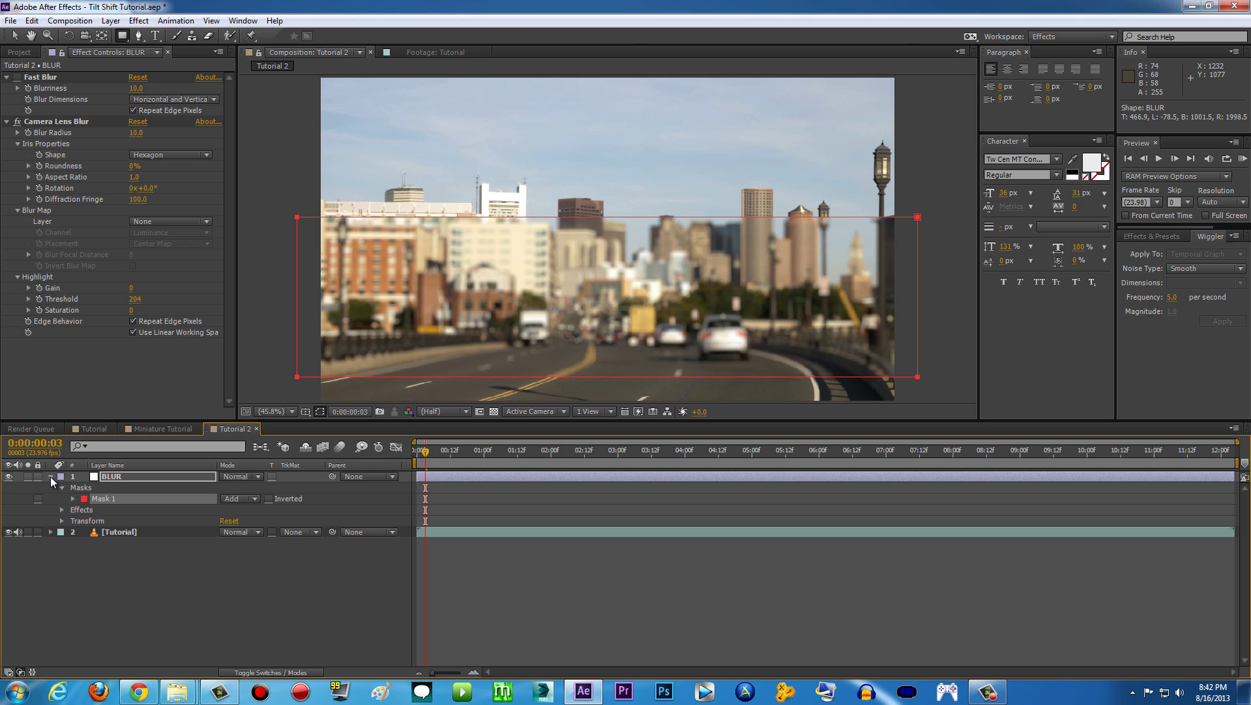
click(254, 498)
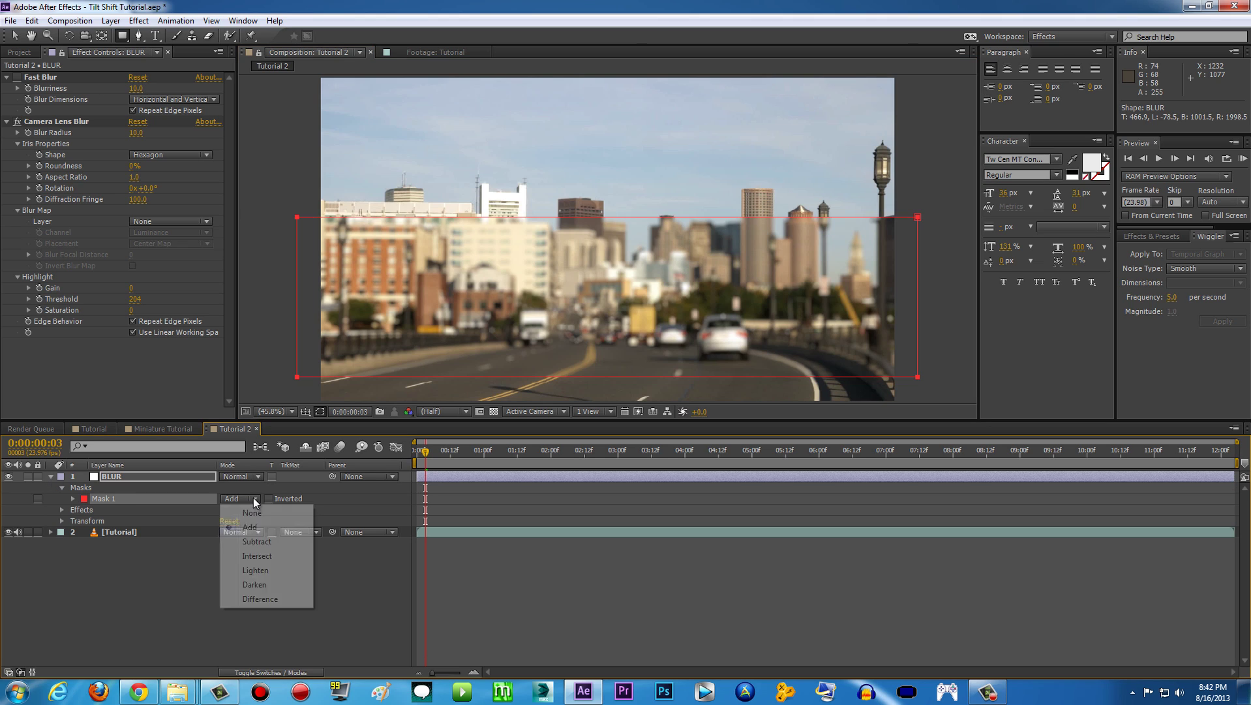
click(258, 541)
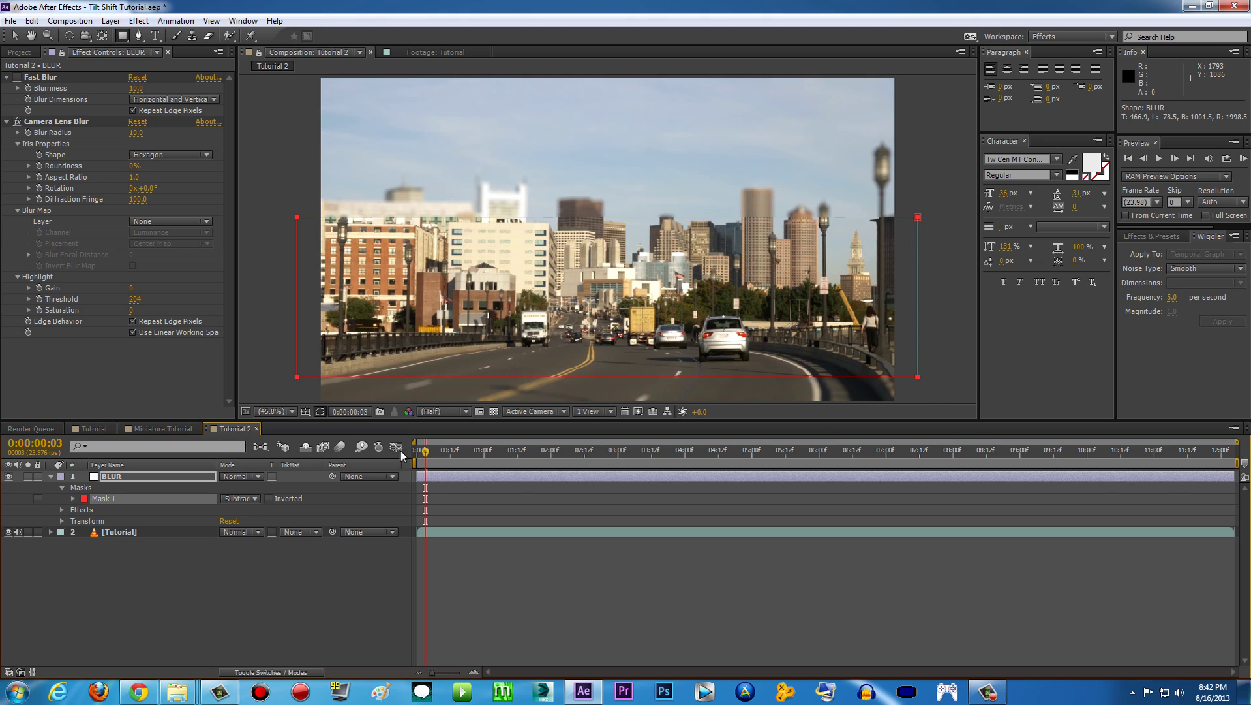
click(15, 37)
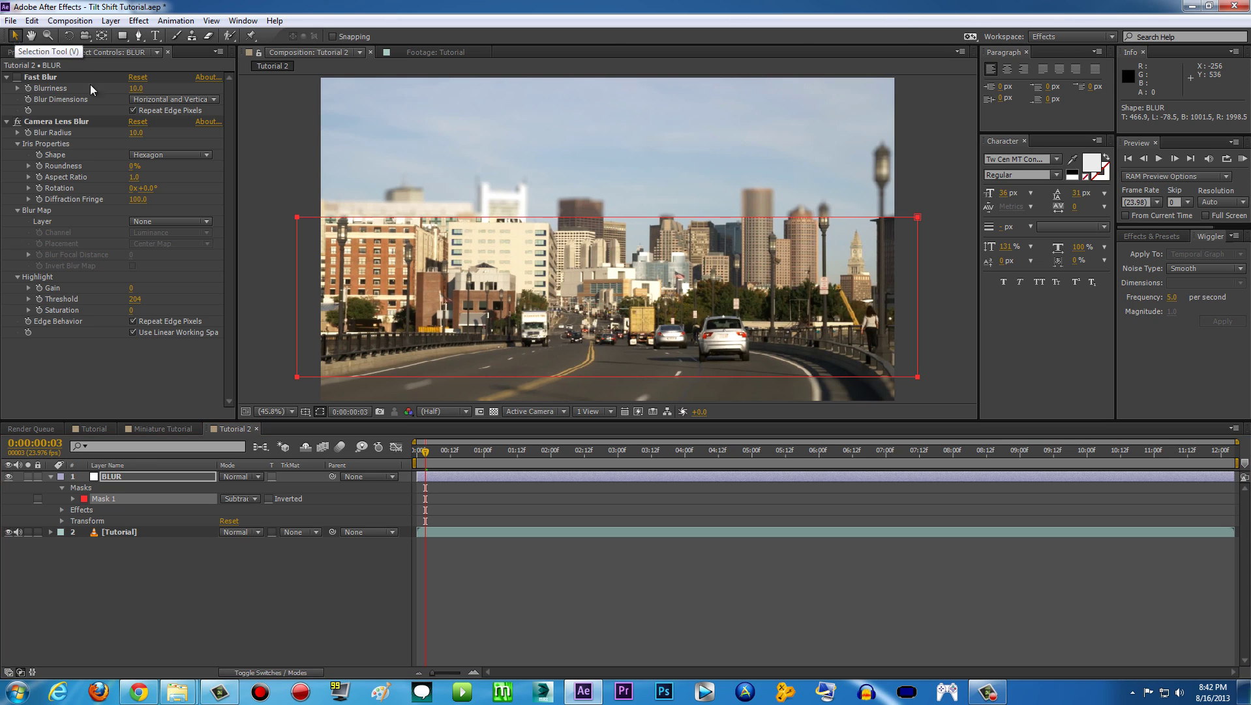
click(275, 131)
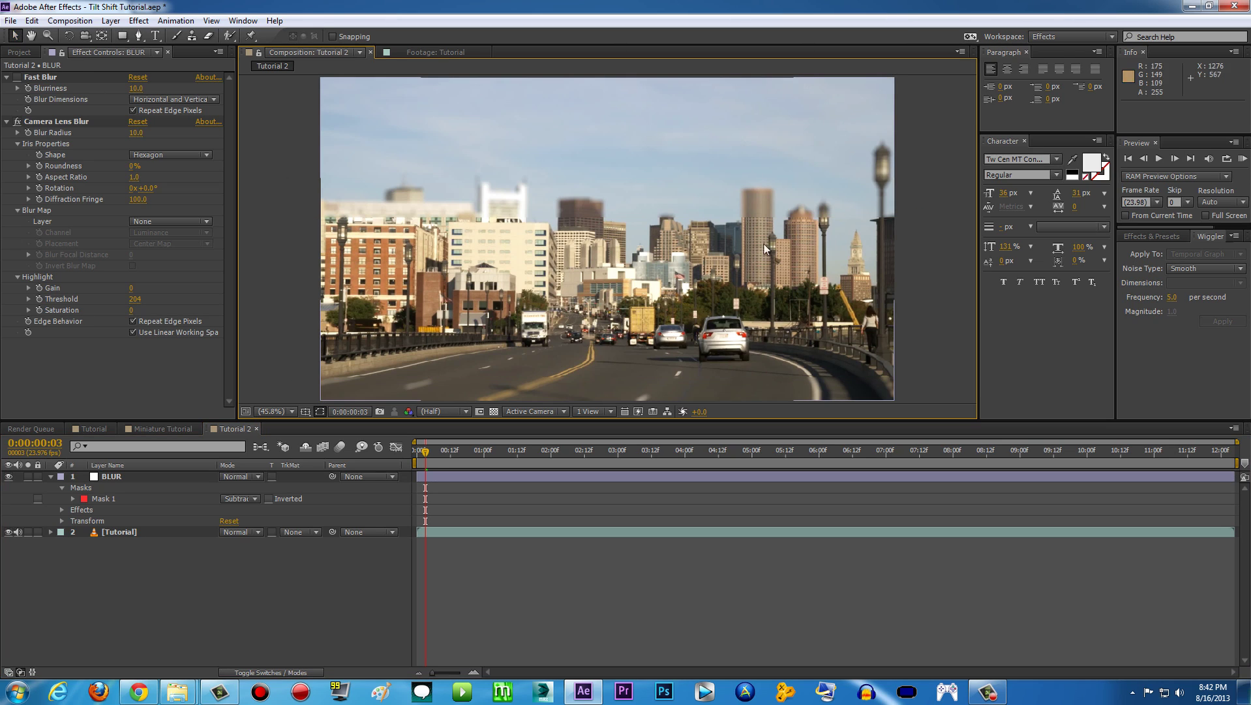
scroll(765, 248, up, 3)
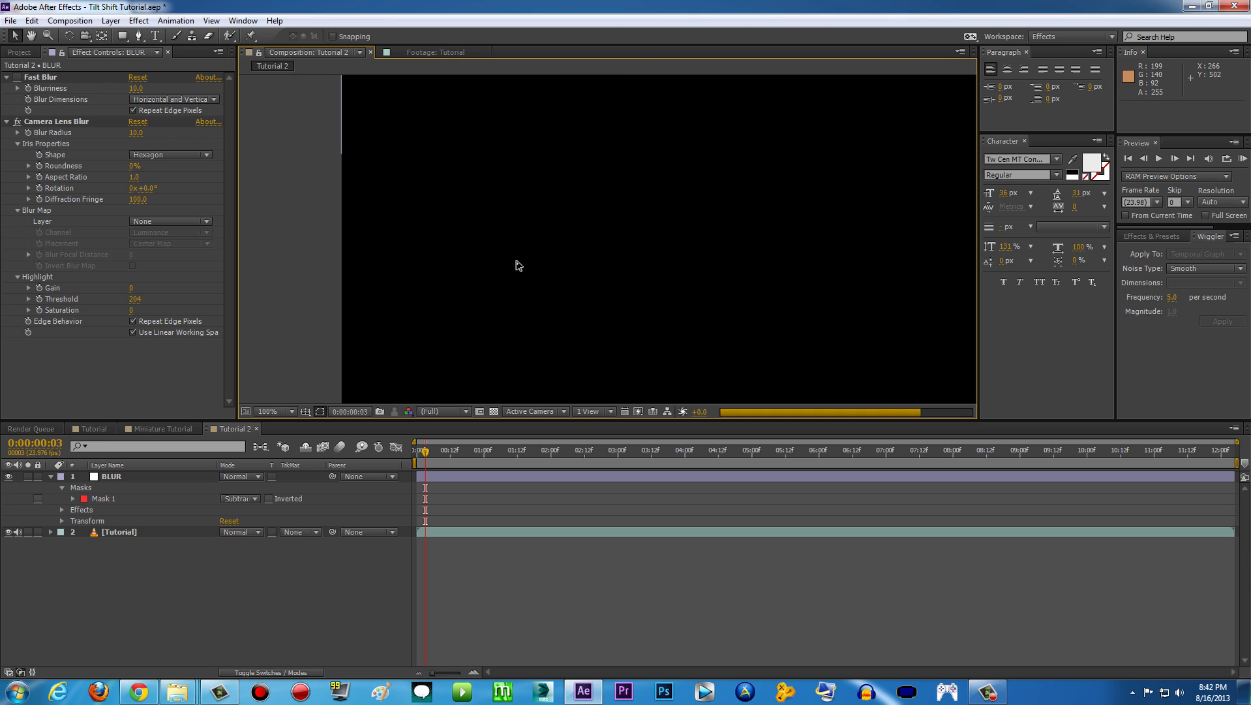
scroll(517, 264, up, 1)
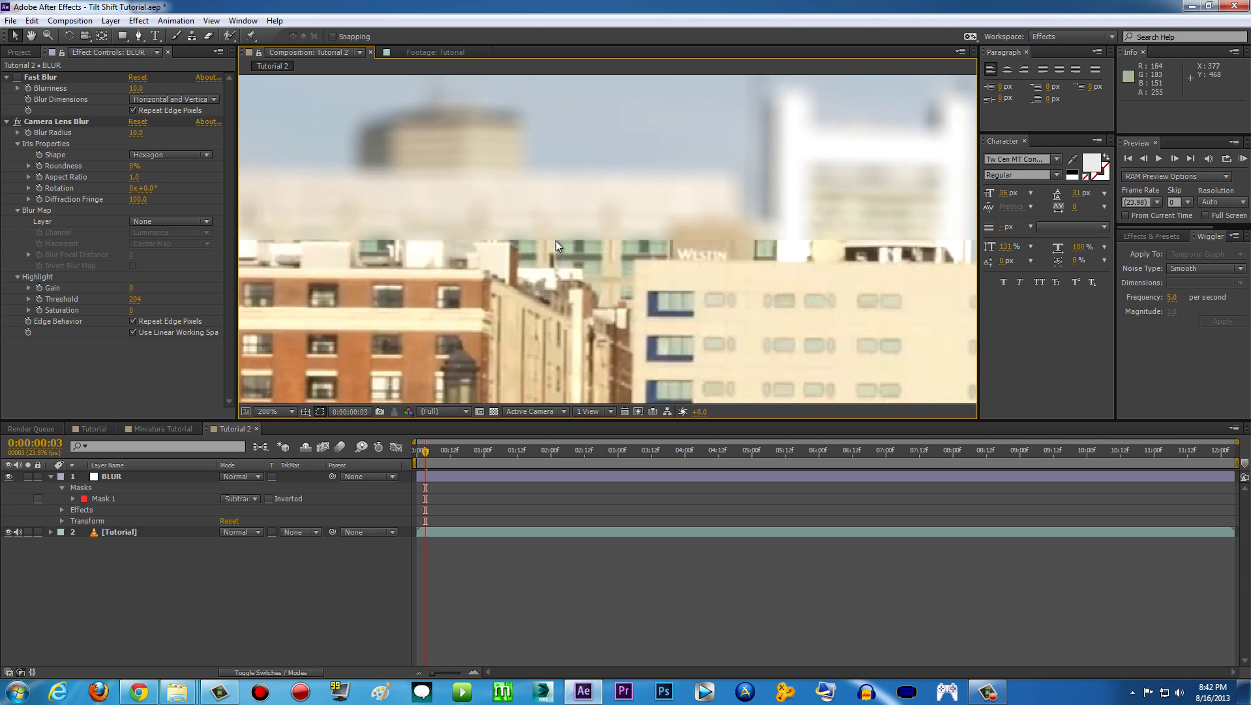
Set Mask 1's feather to about 198 pixels to soften the band edges.
click(288, 408)
click(295, 438)
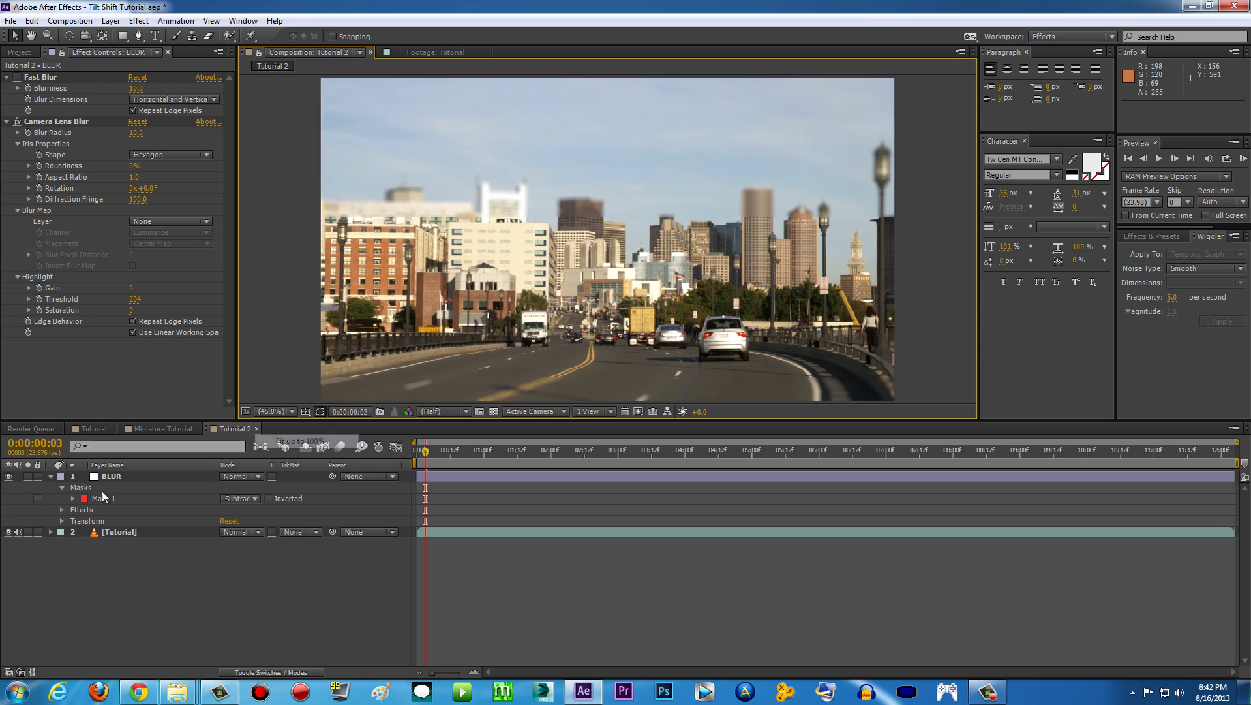
click(73, 498)
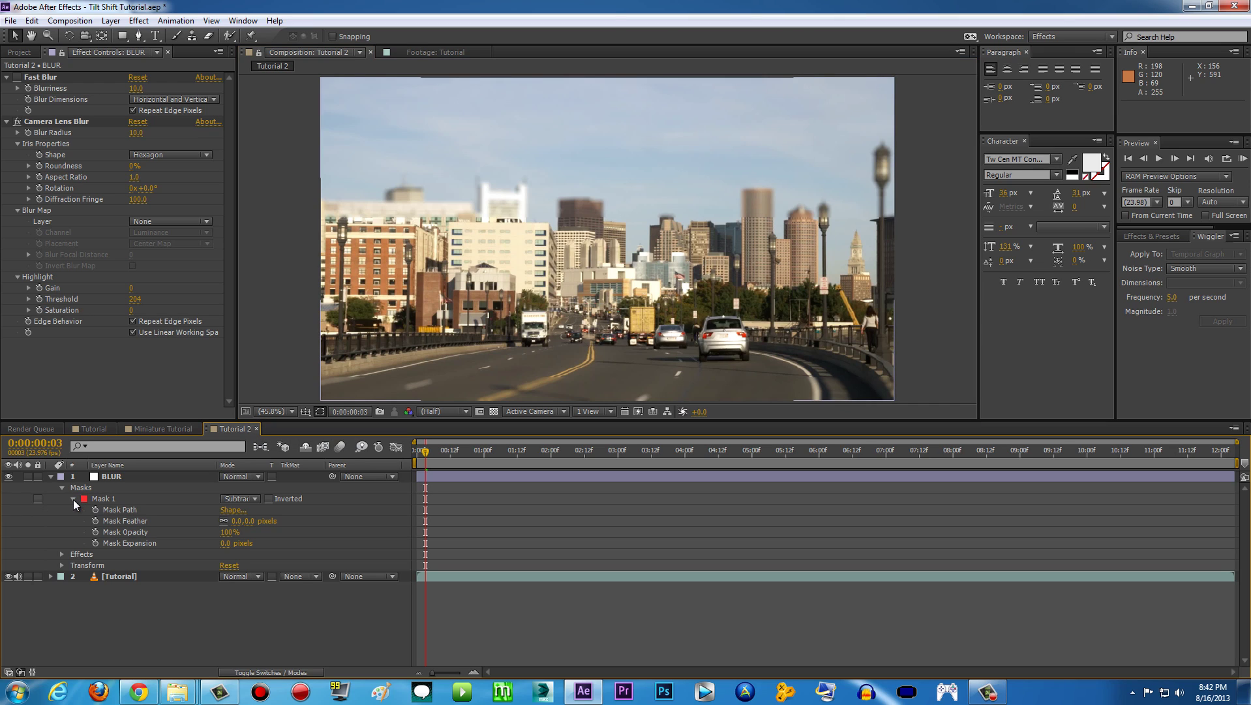
drag(238, 521, 330, 519)
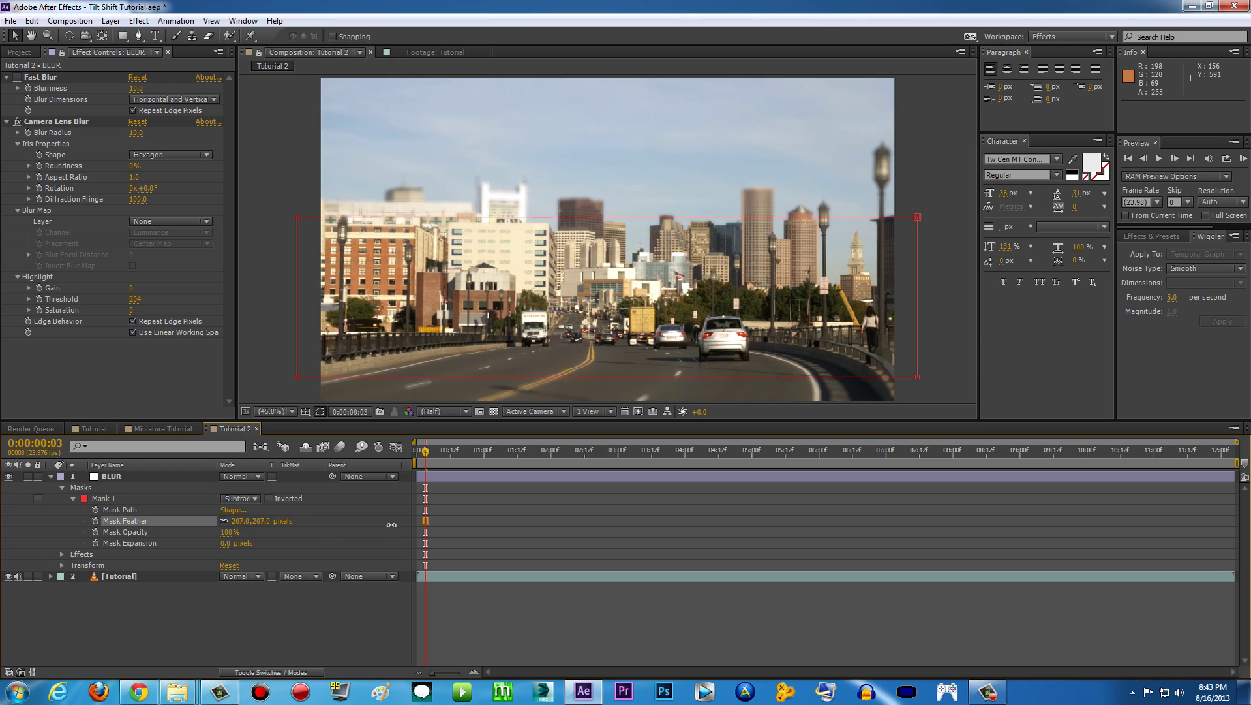
drag(421, 531, 339, 528)
drag(391, 528, 389, 528)
Drag Mask 1's top edge down toward the rooftops and commit the resize.
click(186, 502)
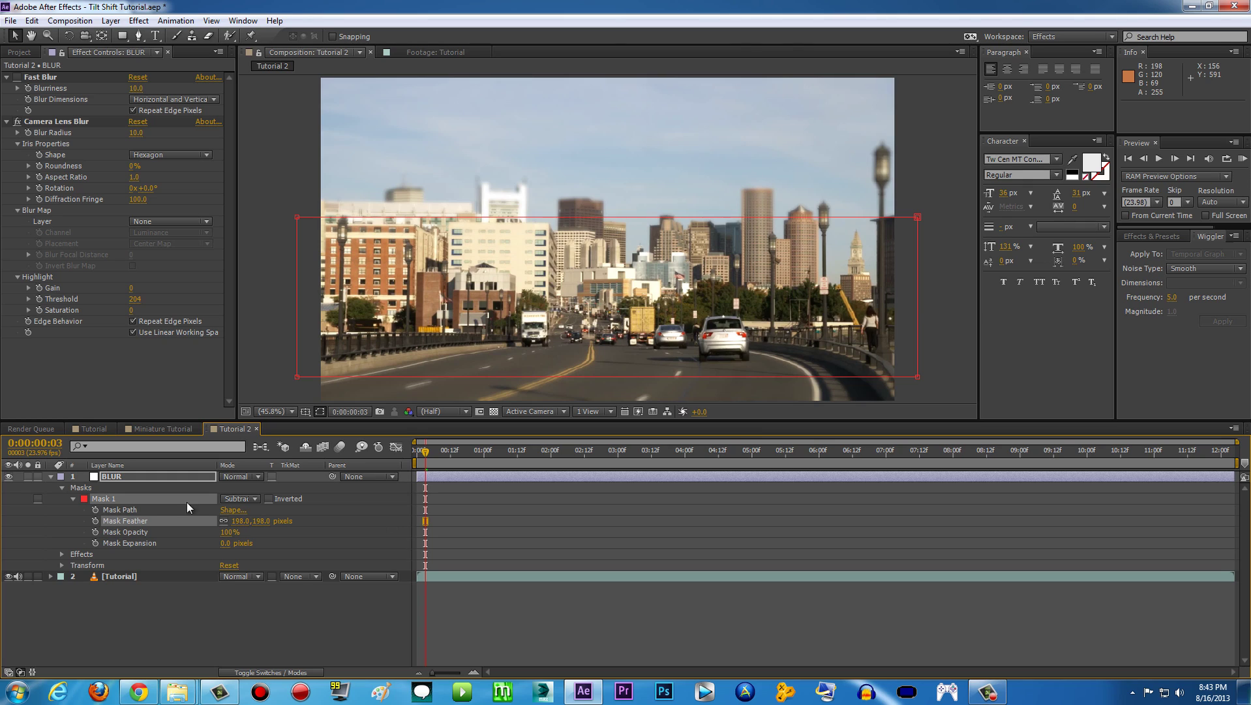
click(291, 188)
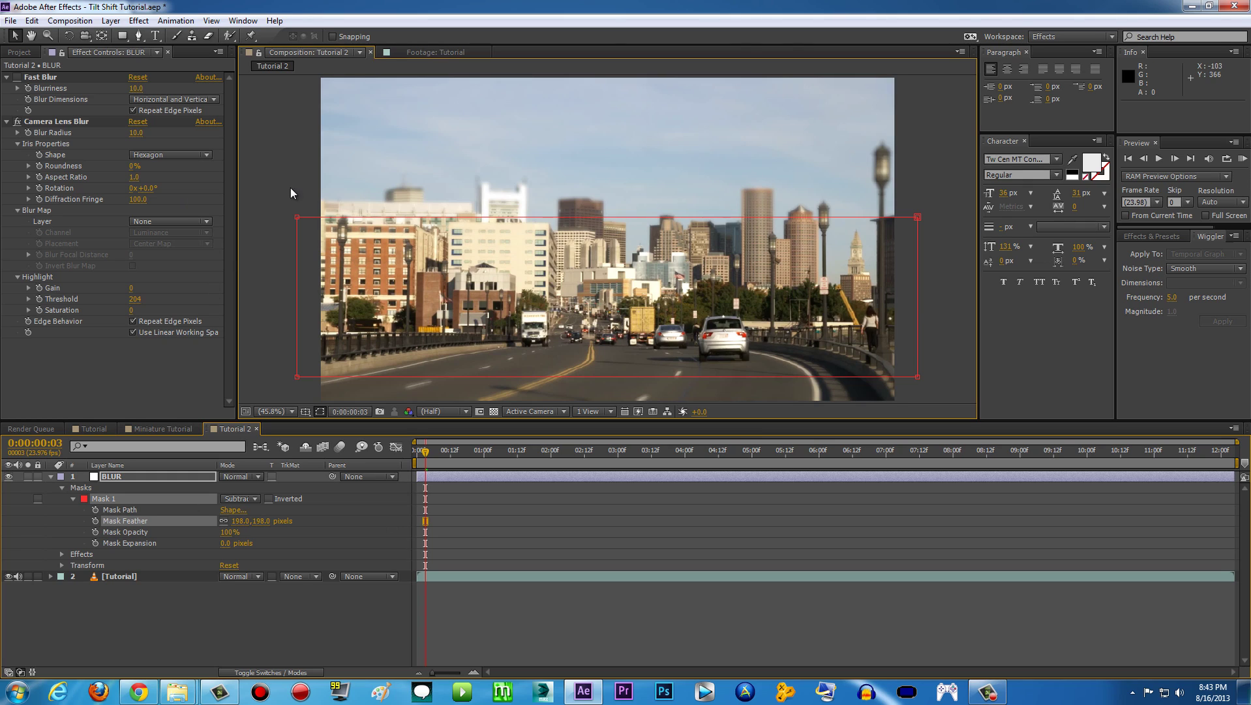
click(534, 218)
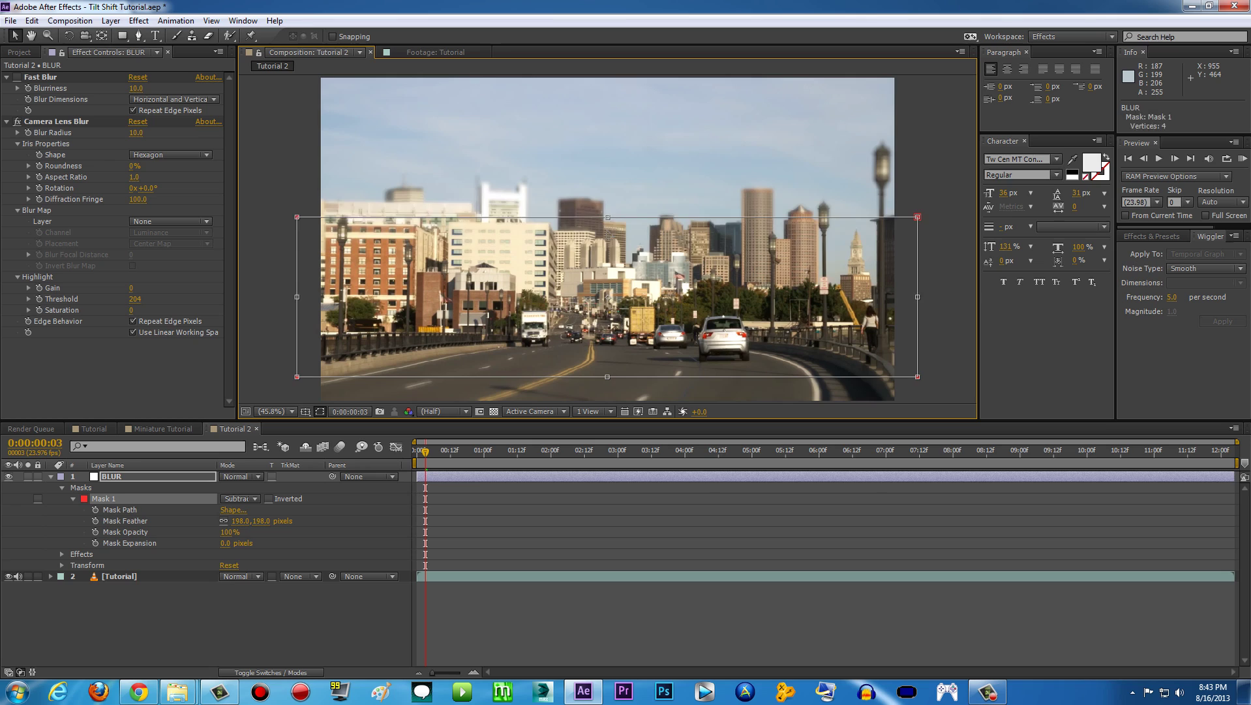
drag(607, 218, 604, 244)
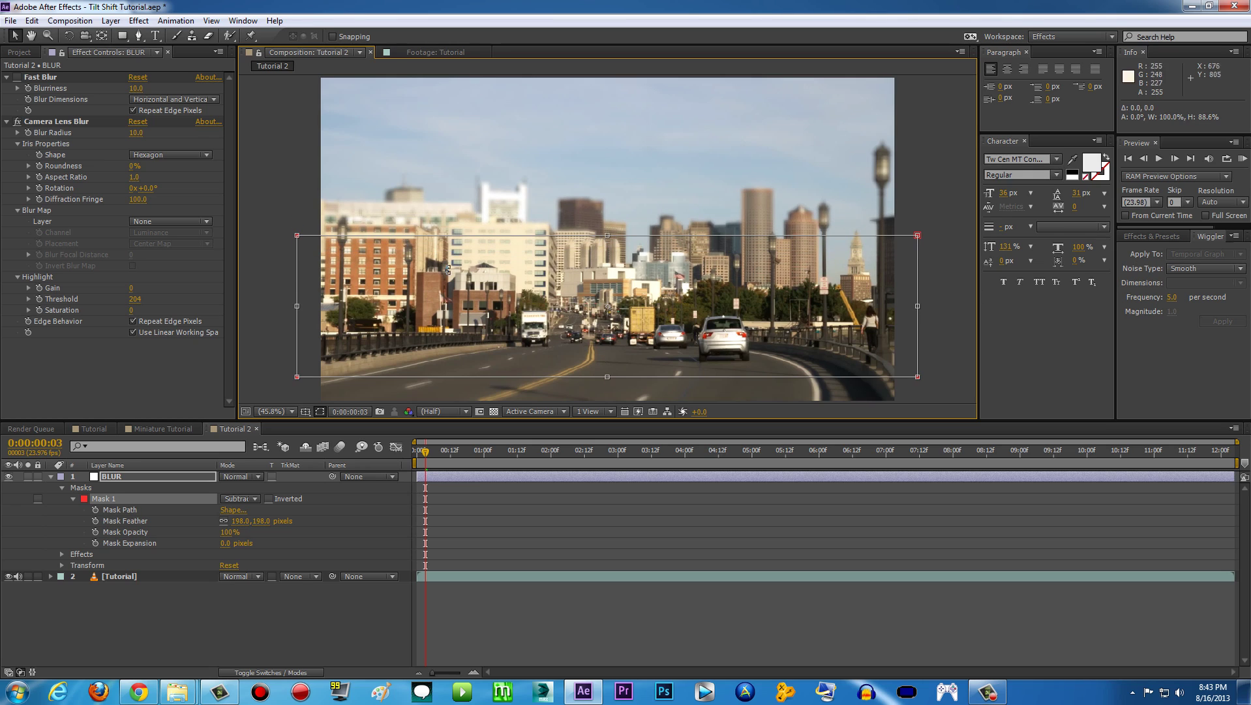
click(284, 198)
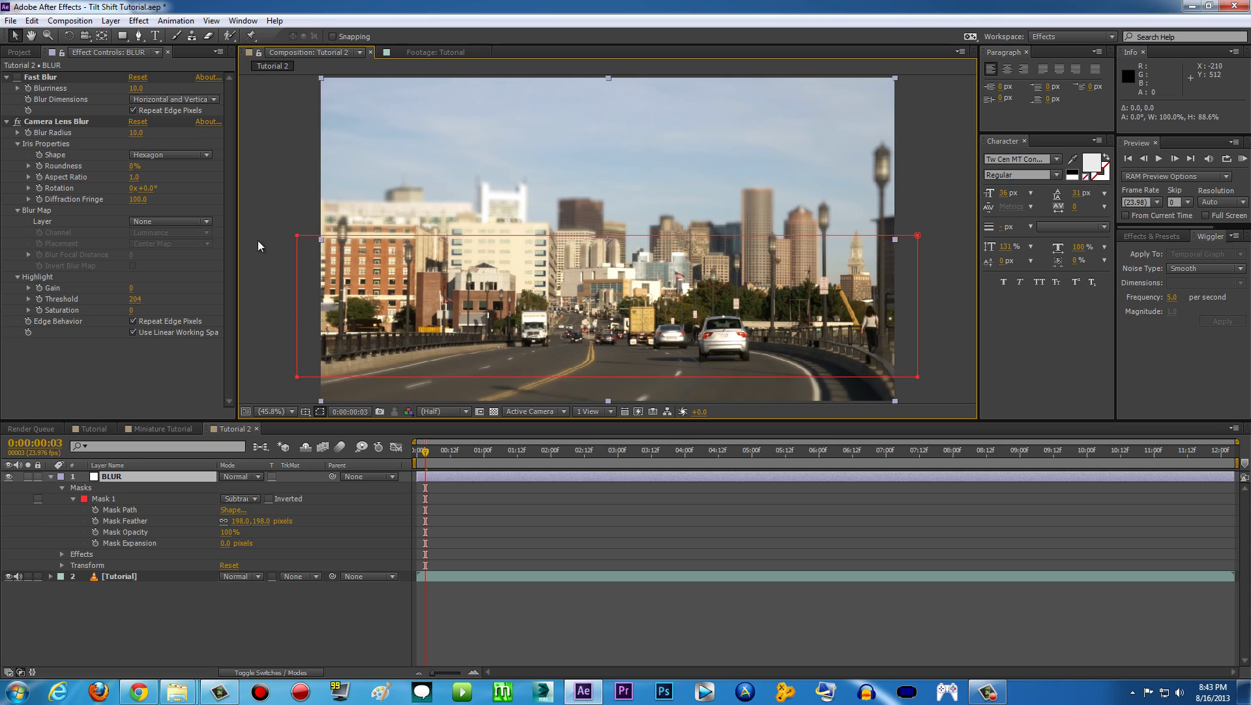
click(298, 394)
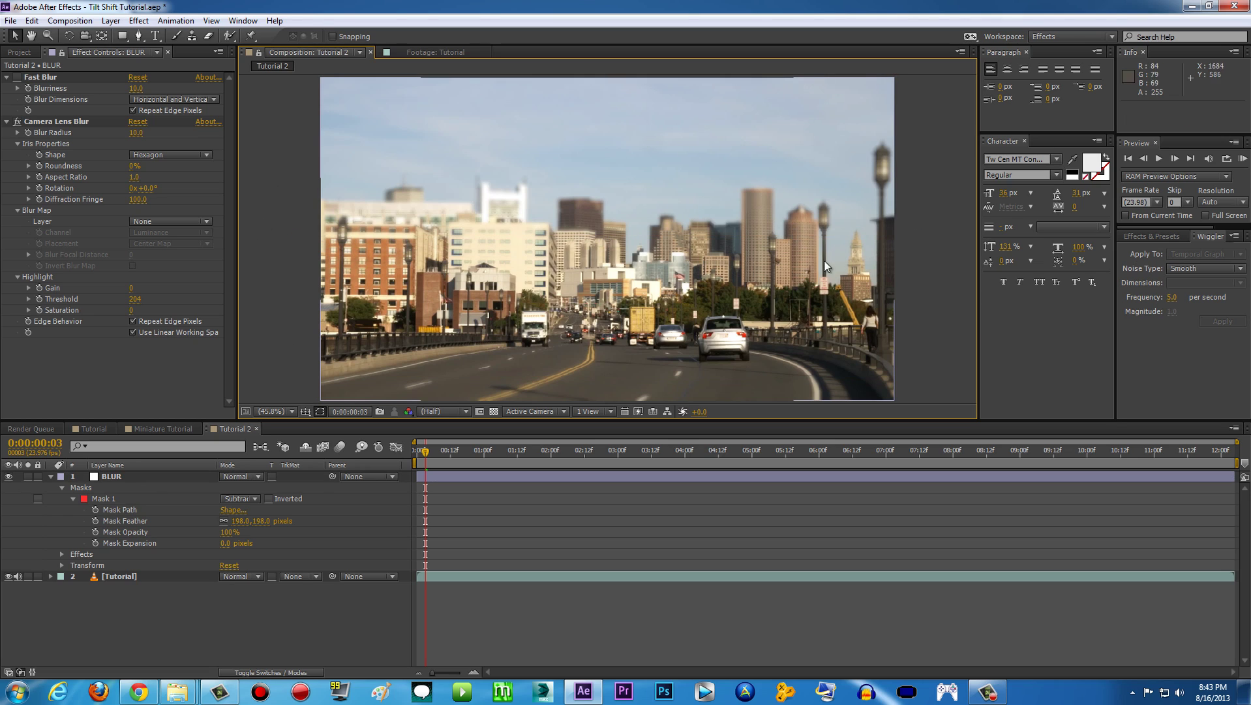
click(88, 430)
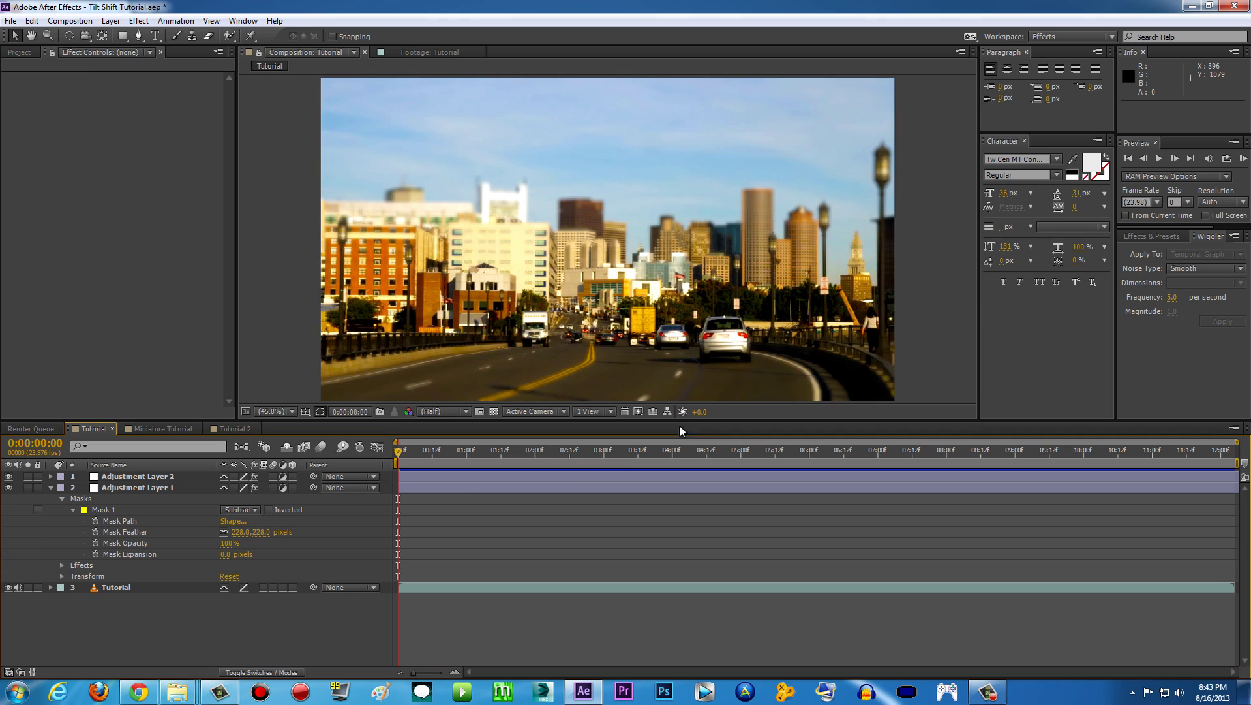
click(462, 488)
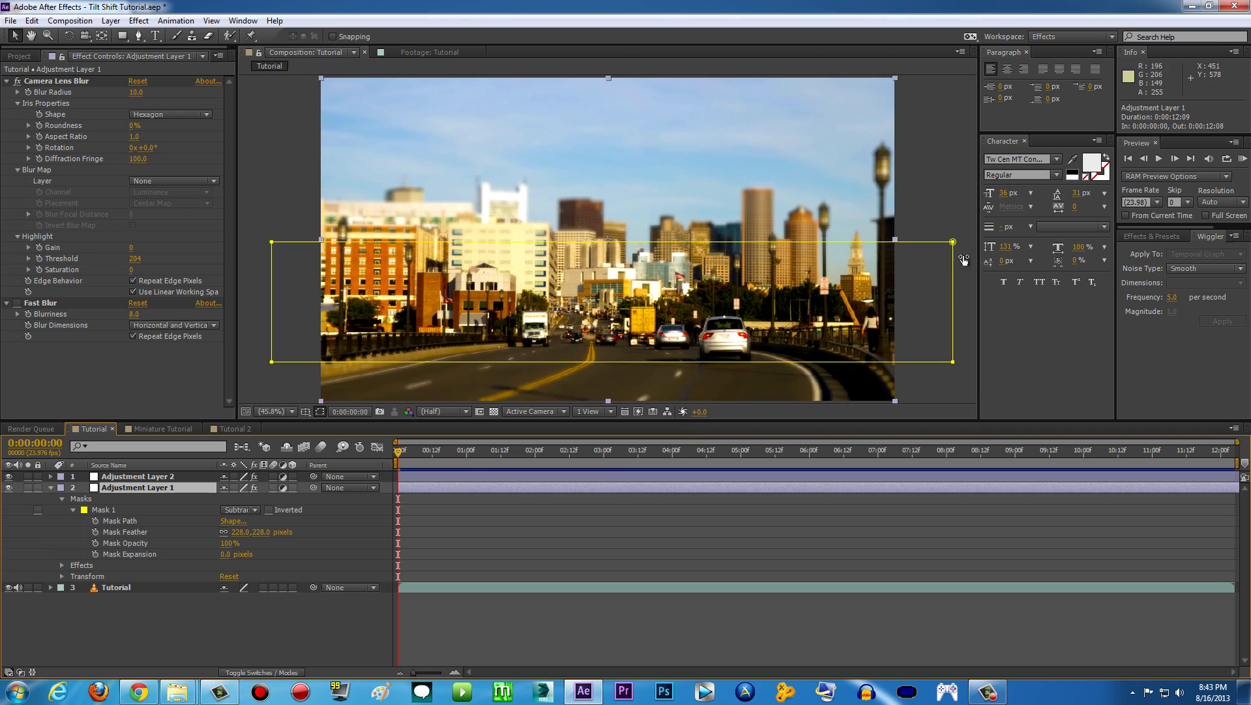
click(969, 193)
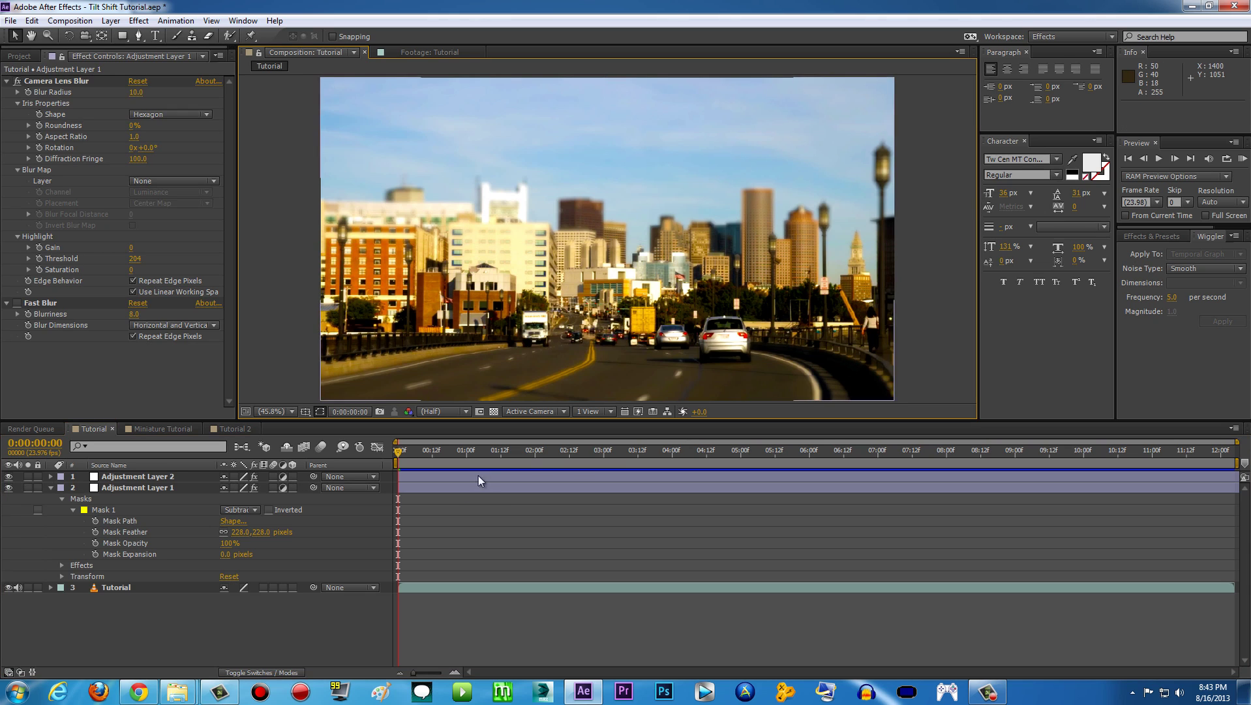
drag(464, 454, 538, 489)
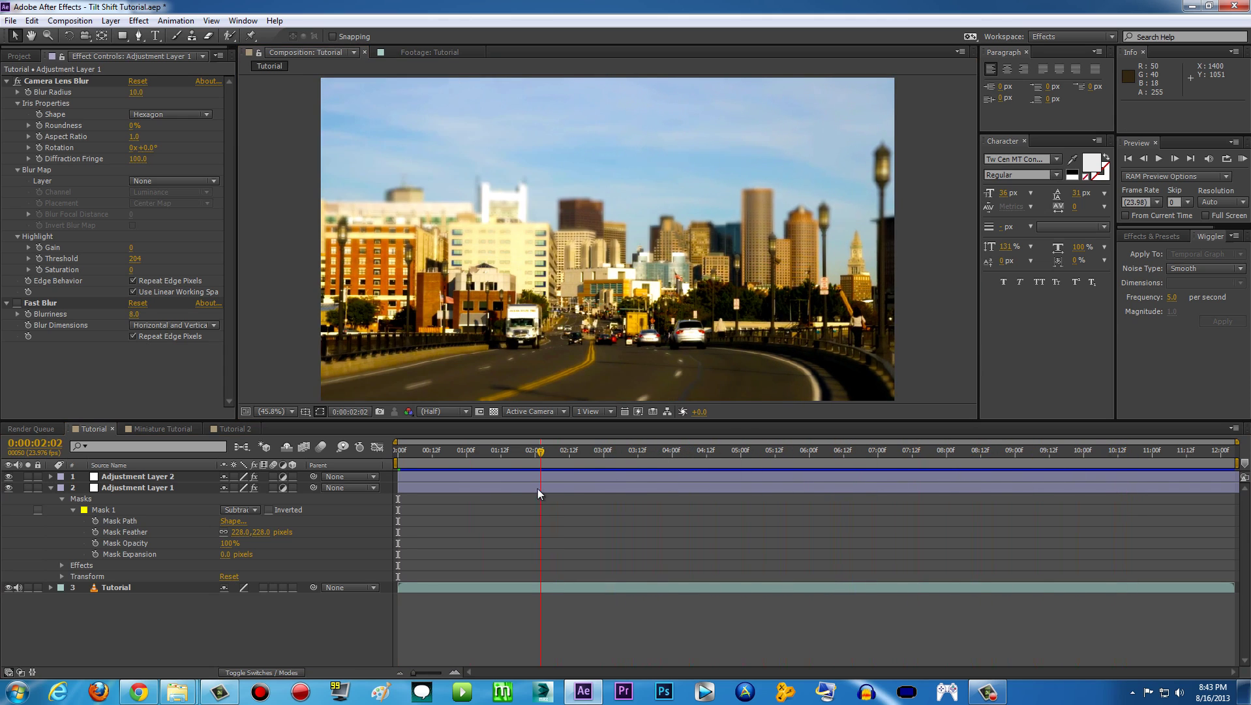
click(167, 430)
click(167, 488)
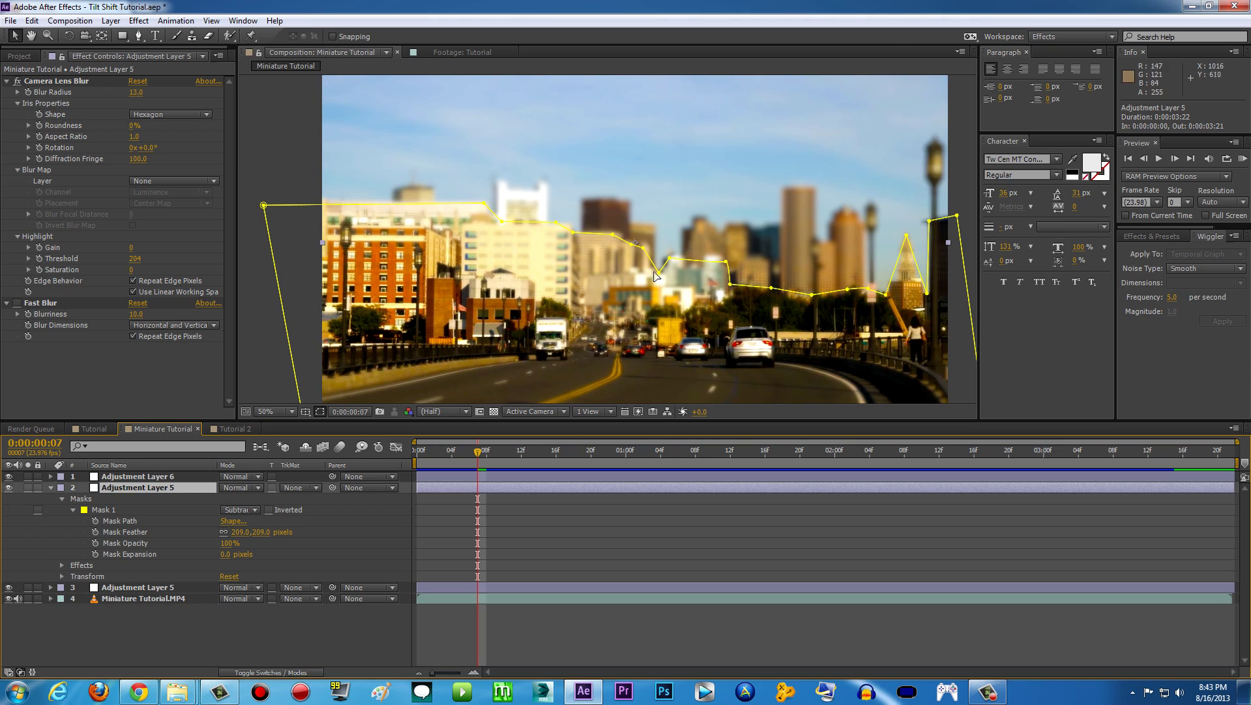
drag(440, 460, 947, 451)
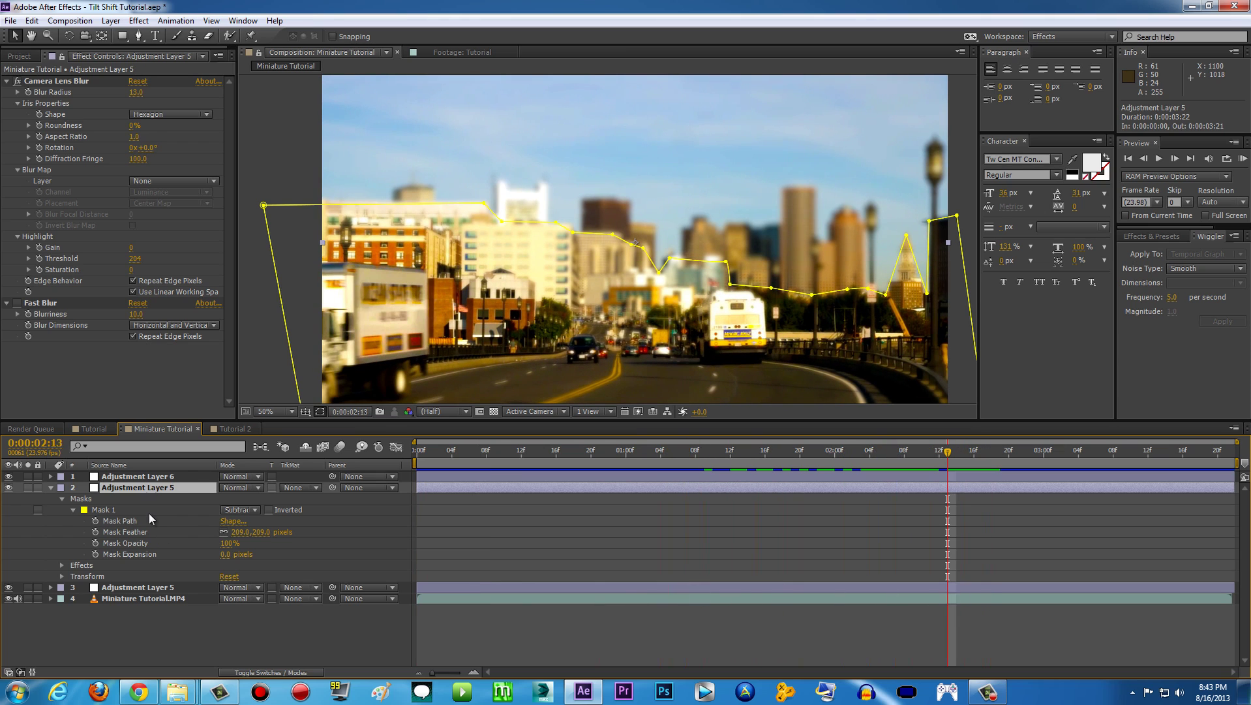
click(232, 428)
click(457, 476)
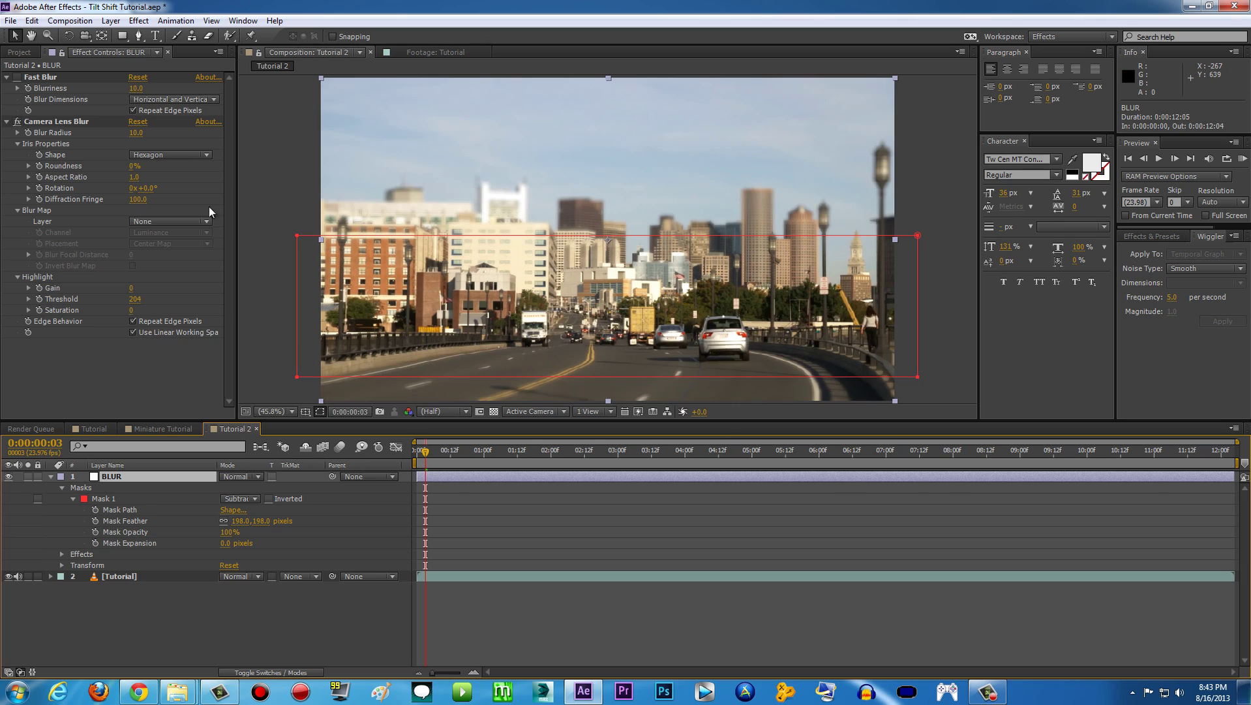
Add six vertices along Mask 1's top edge with the Add Vertex pen.
click(137, 35)
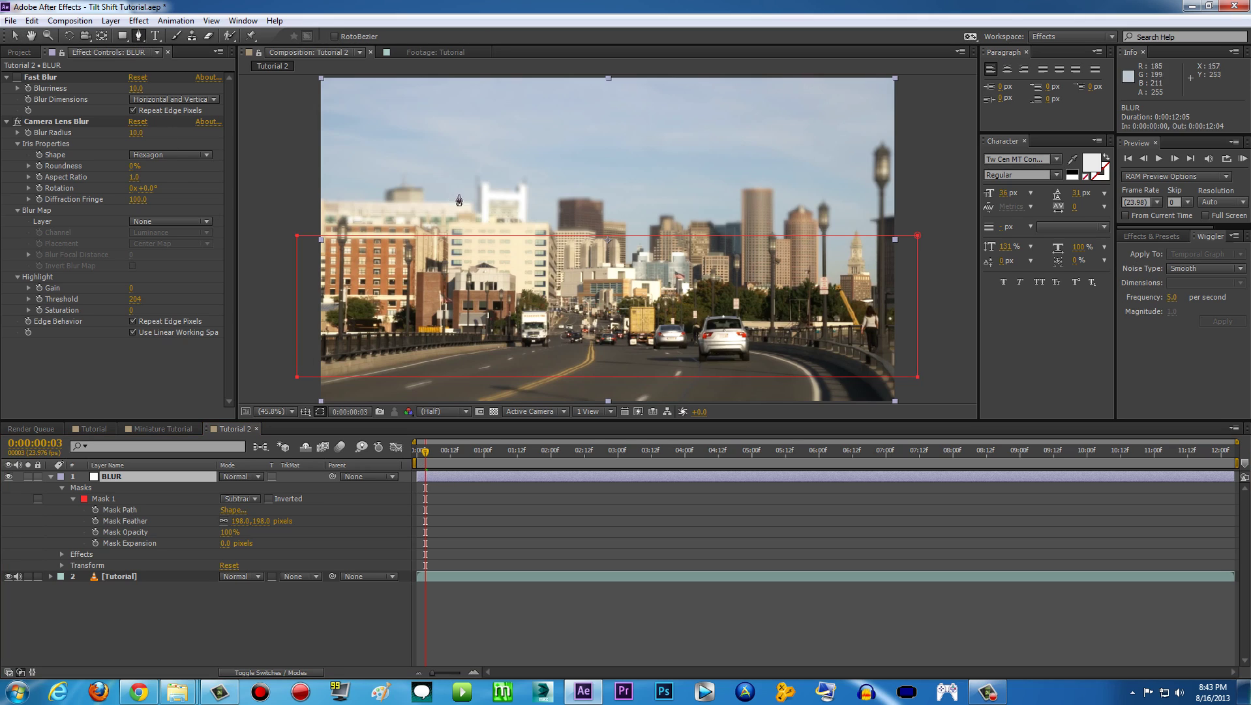
click(415, 234)
click(439, 235)
click(461, 235)
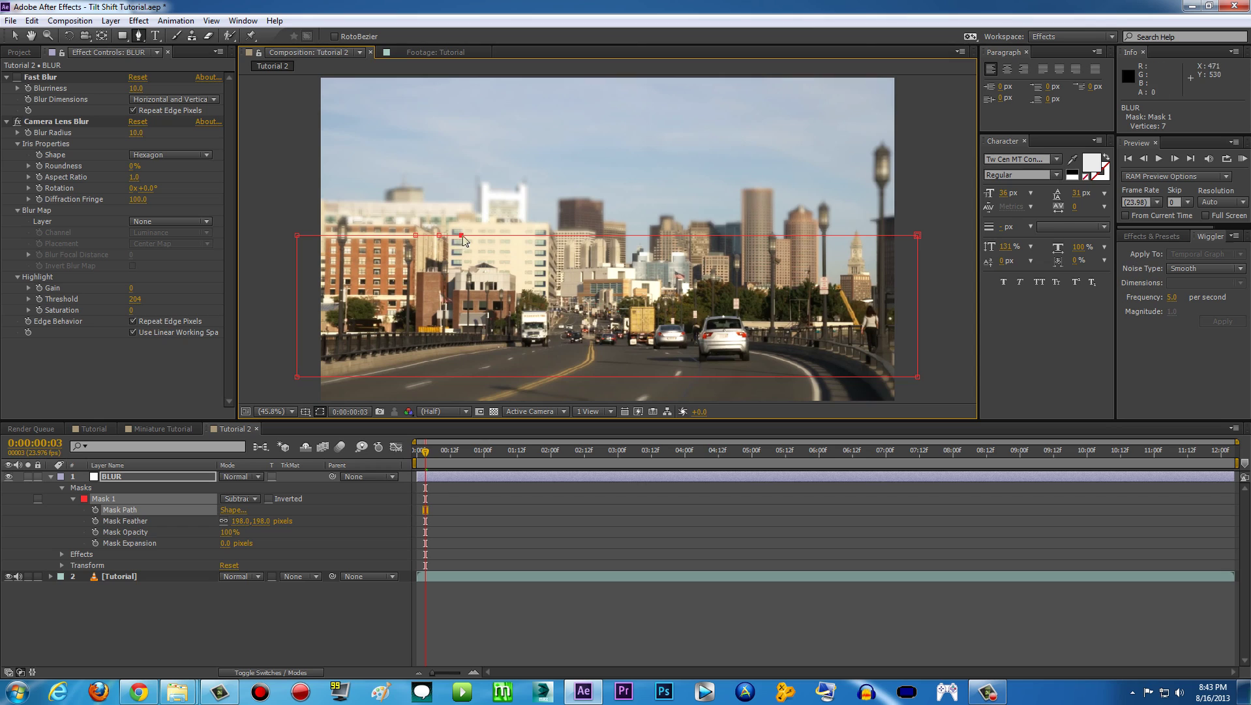
click(551, 235)
click(600, 235)
click(756, 235)
Drag the top-edge vertices onto the rooftops and tree line, then deselect the mask.
click(13, 38)
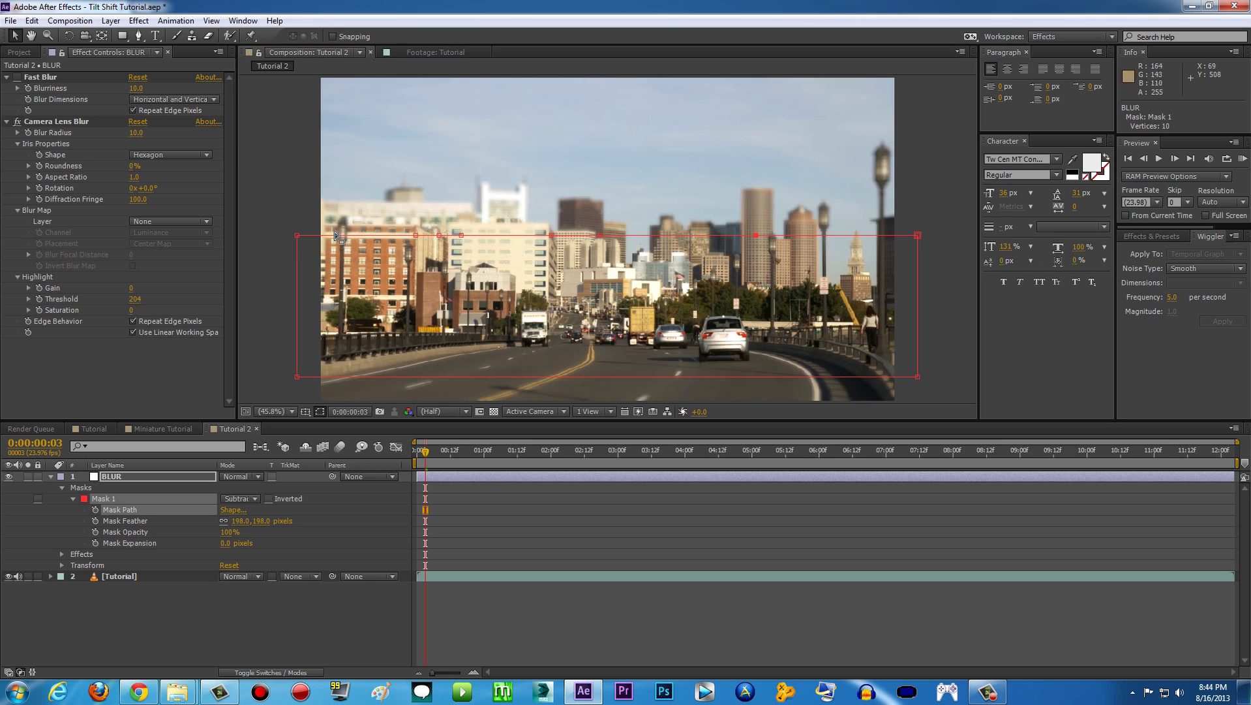
drag(297, 235, 296, 228)
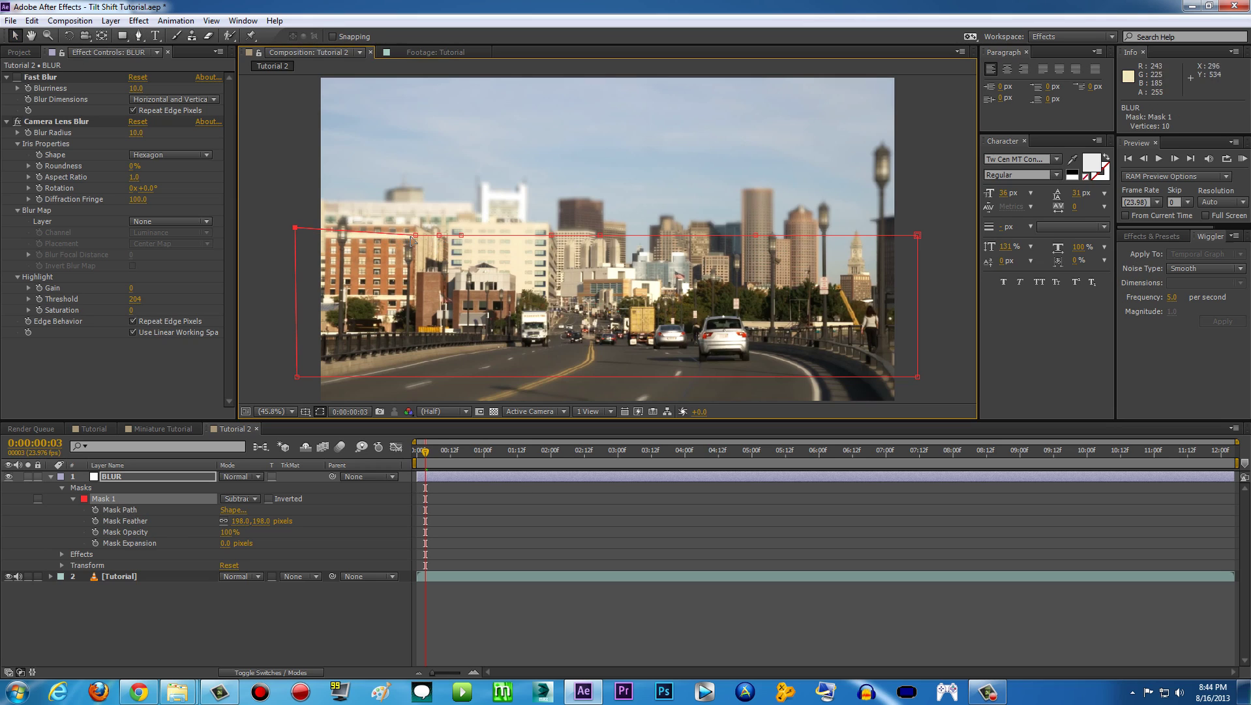
drag(414, 236, 416, 224)
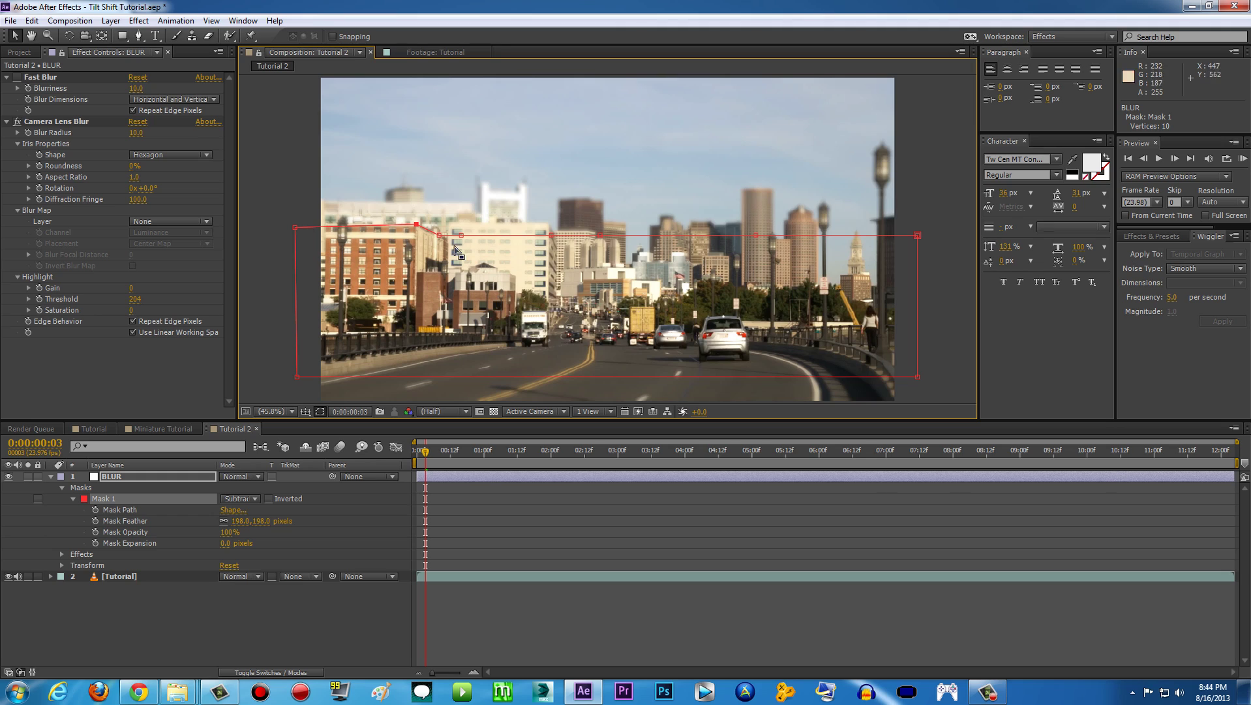
drag(461, 236, 483, 264)
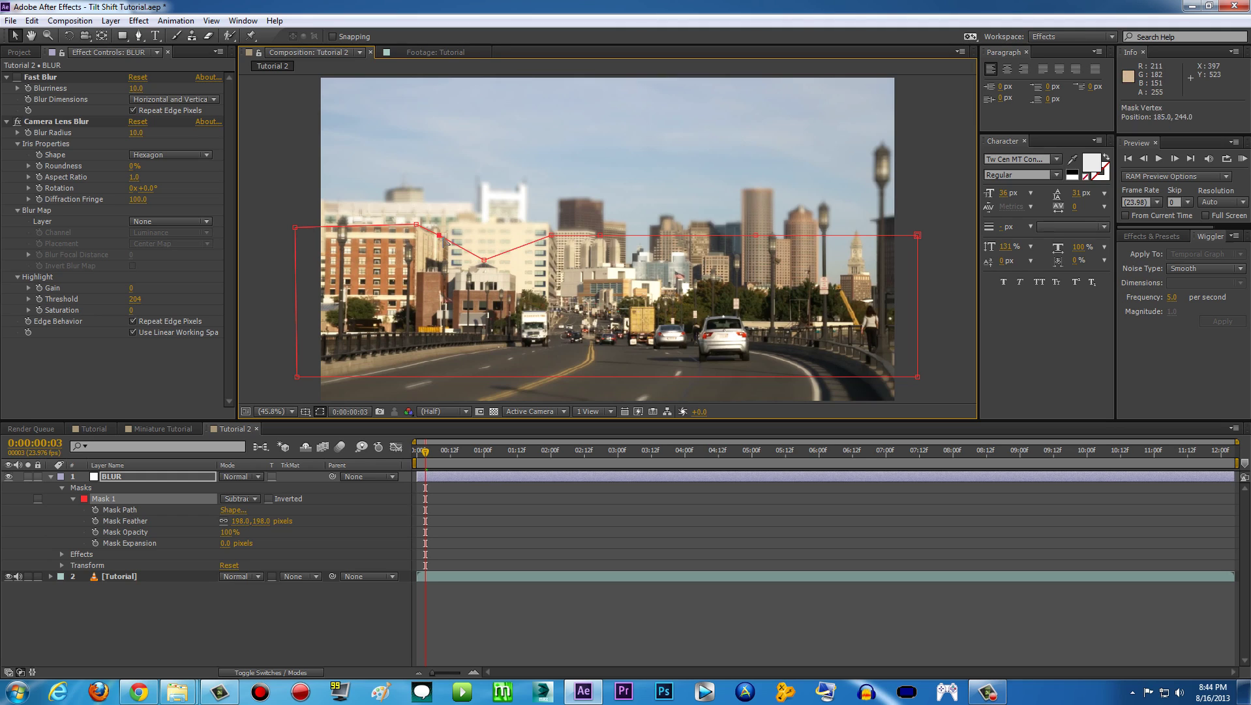
drag(448, 243, 450, 270)
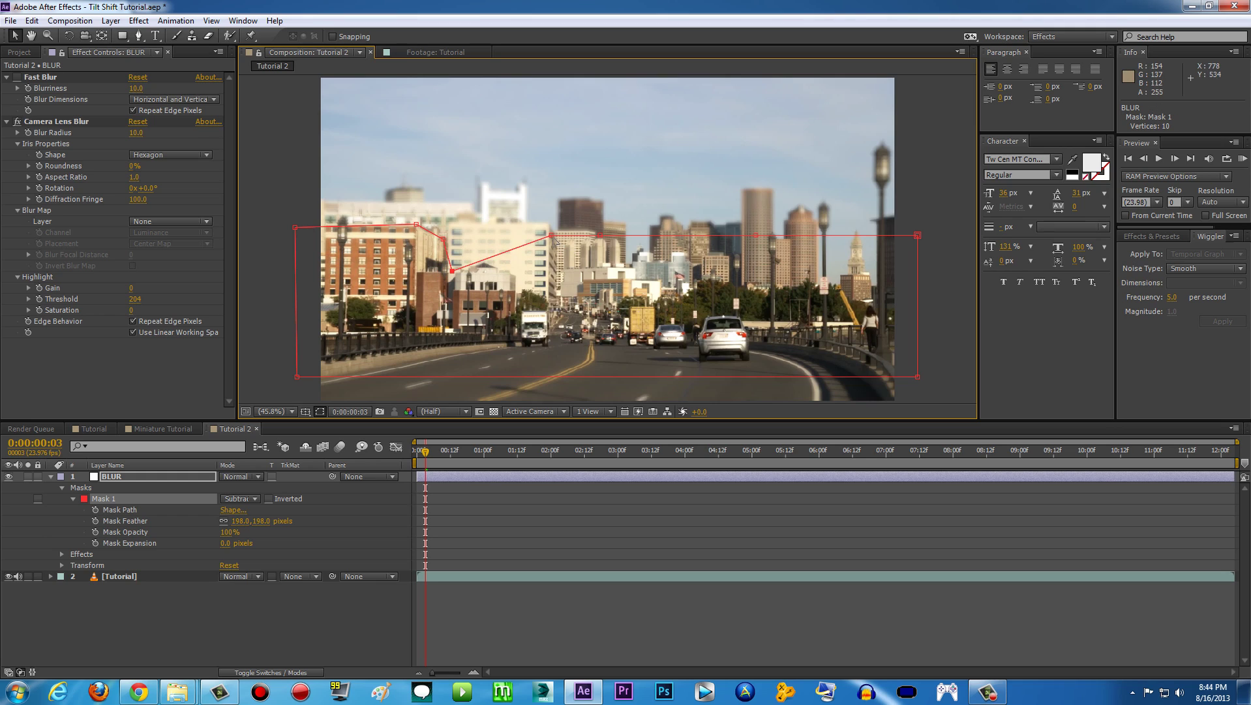
drag(551, 236, 483, 257)
drag(597, 236, 525, 282)
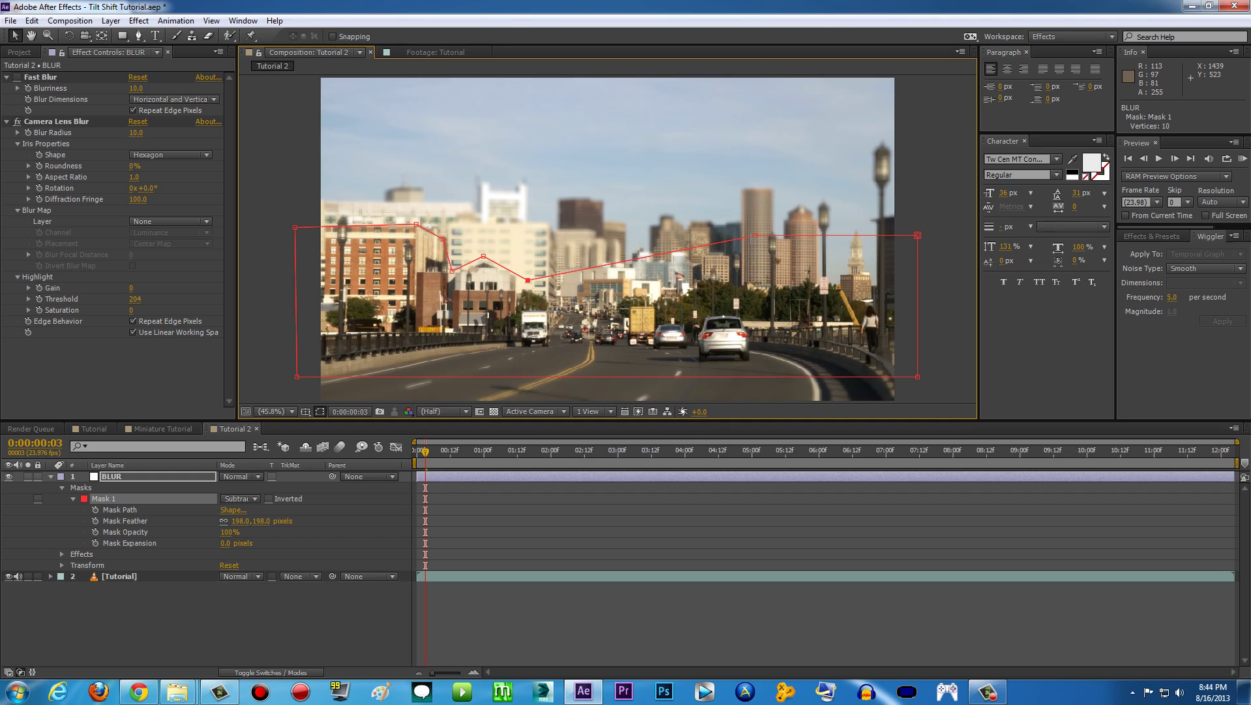
drag(755, 235, 673, 272)
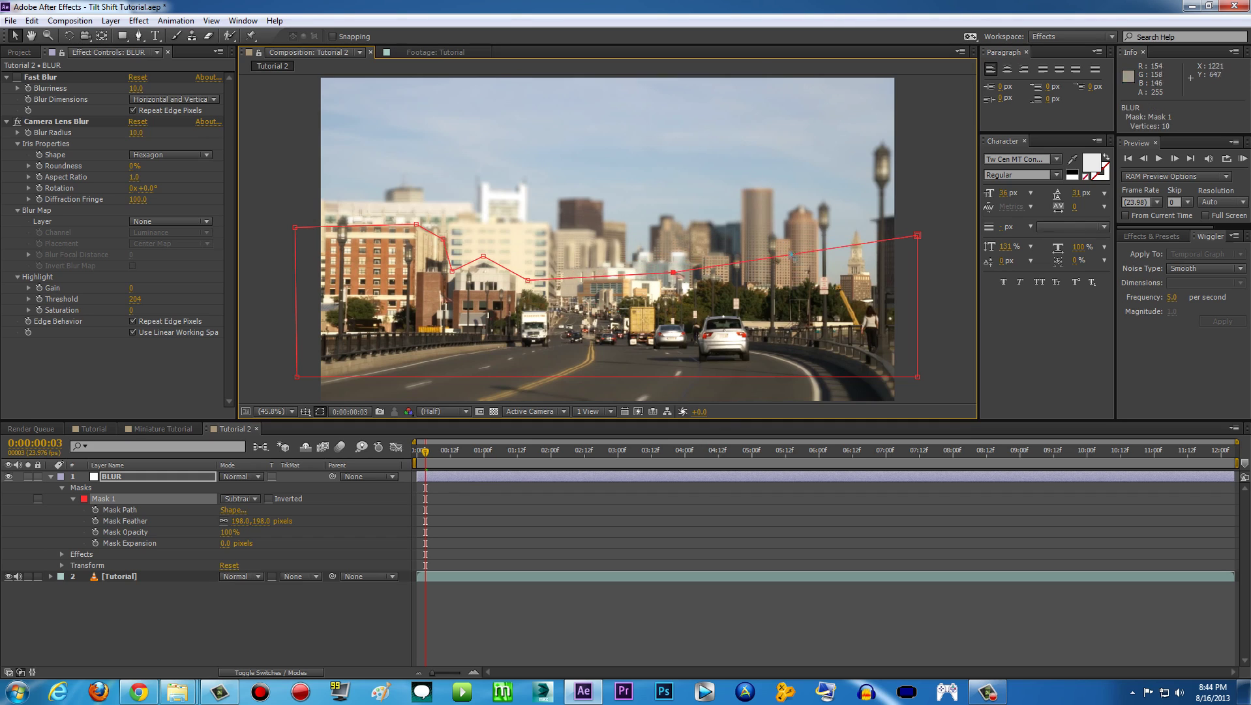
click(933, 208)
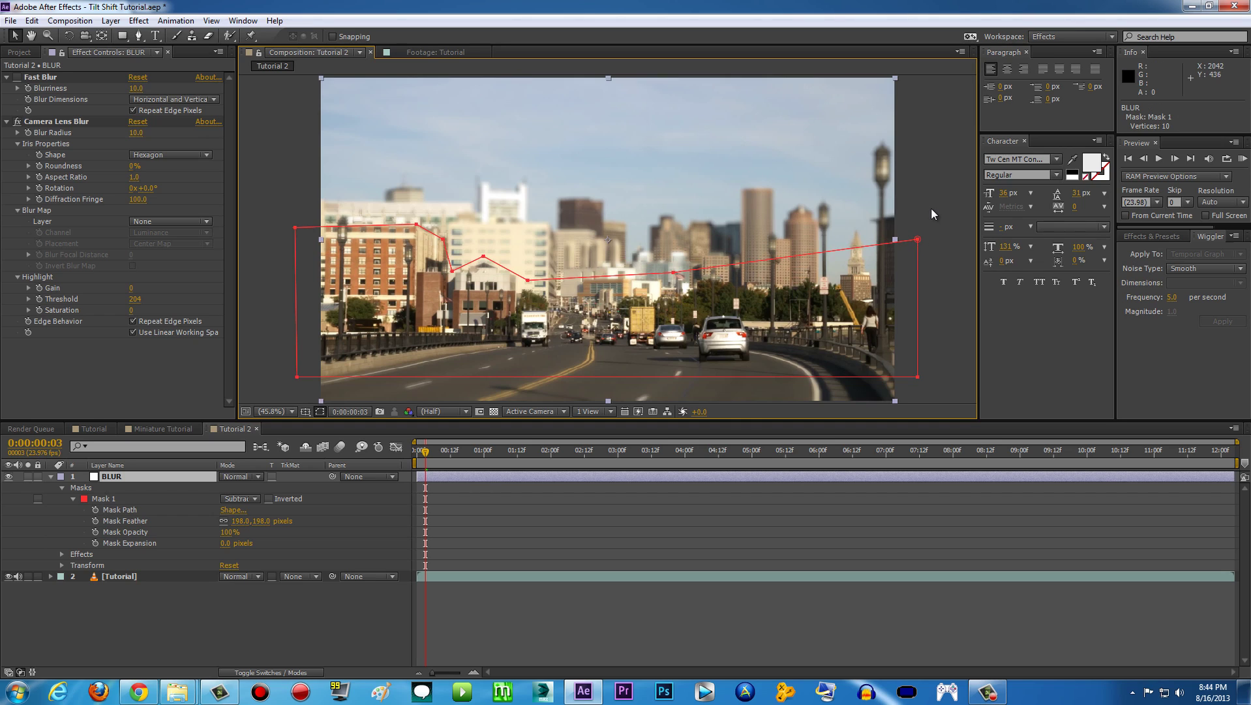
click(939, 297)
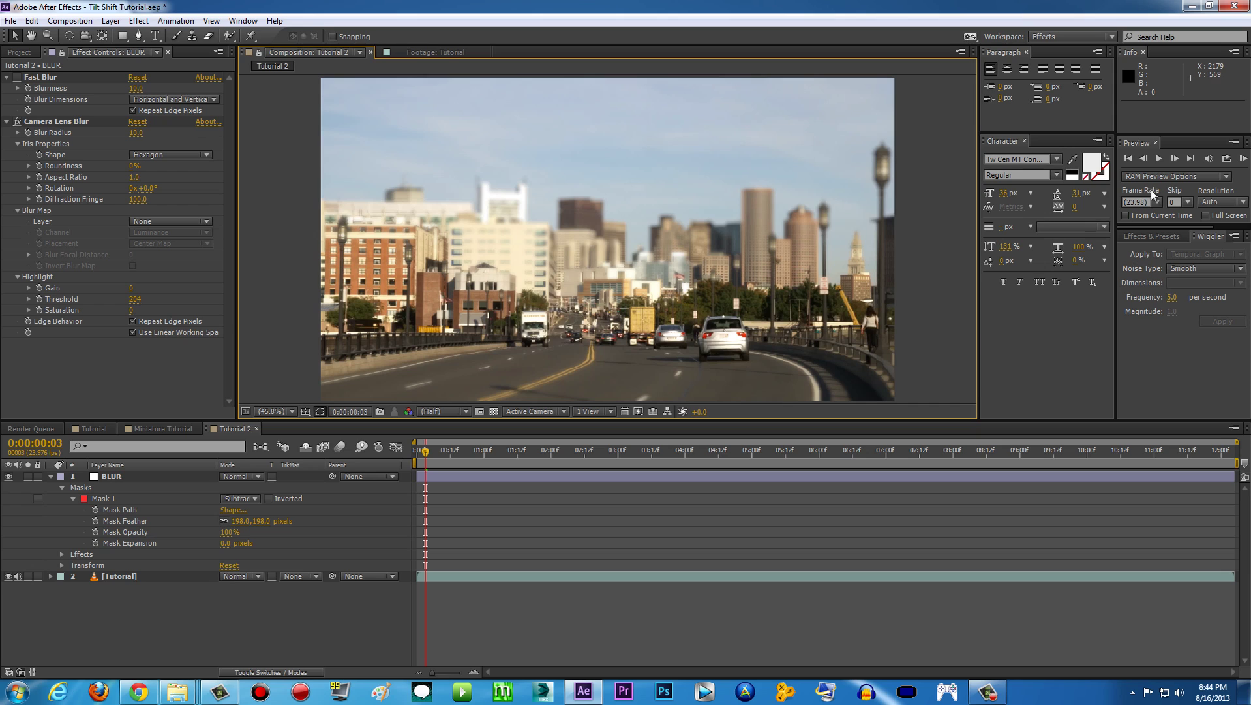
click(1242, 159)
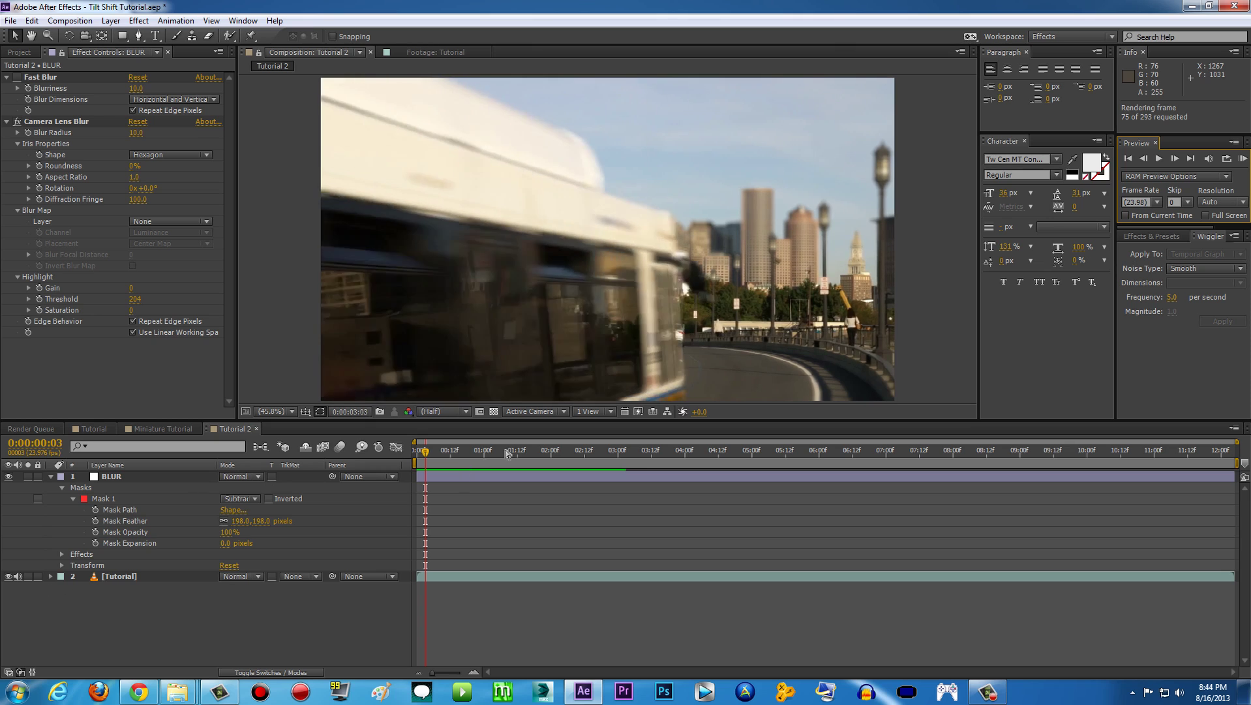
click(527, 450)
drag(539, 450, 432, 461)
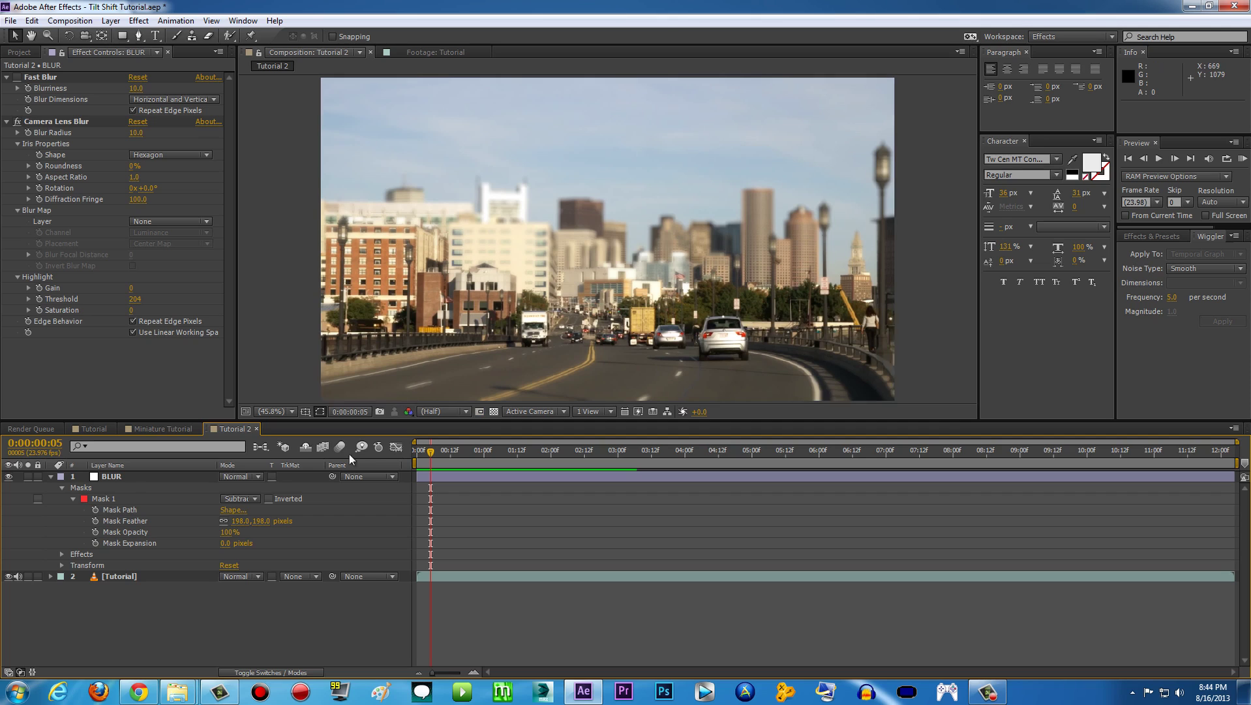
Add a new adjustment layer on top, rename it 'COLOR', and select it.
click(114, 21)
mouse_move(108, 34)
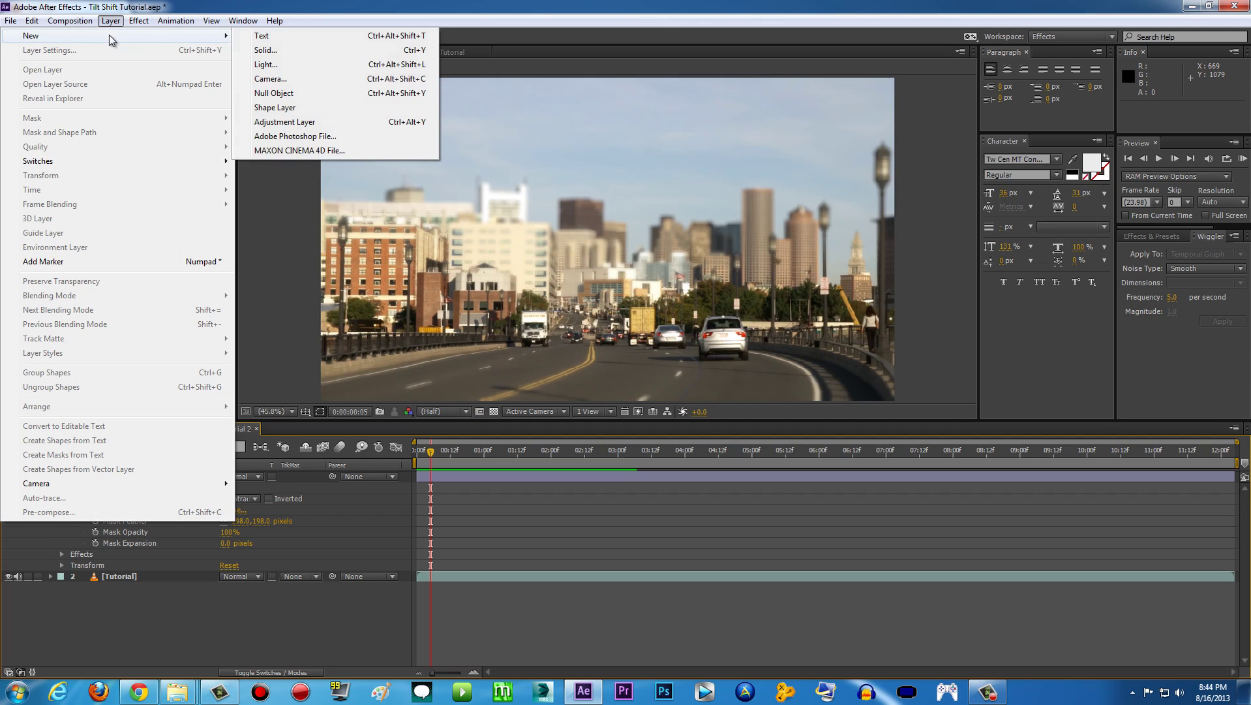
click(312, 123)
right_click(134, 475)
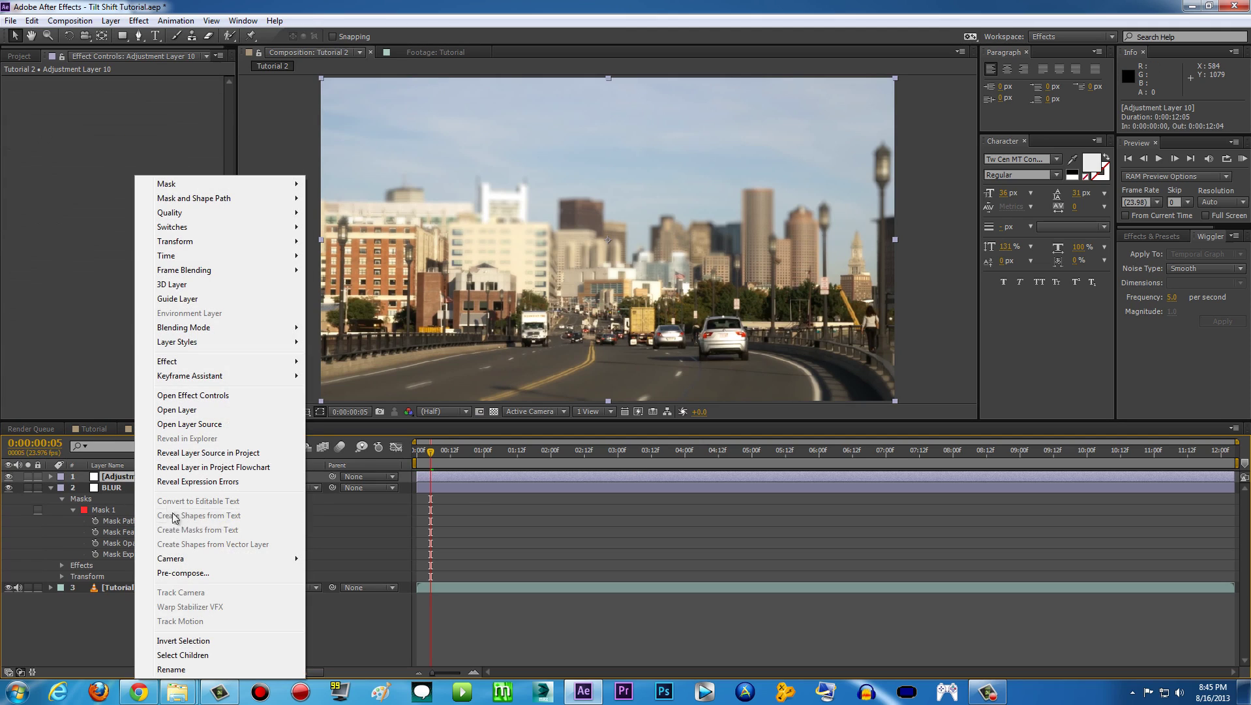
click(186, 665)
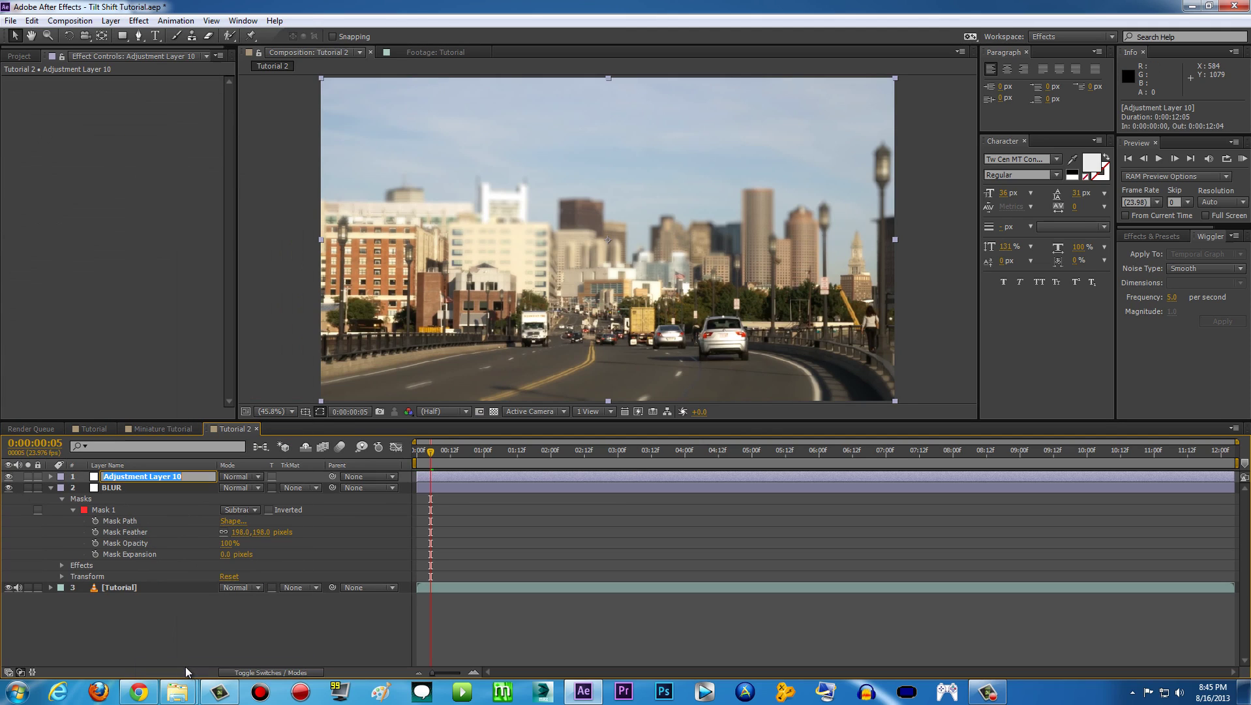
text(COLOR)
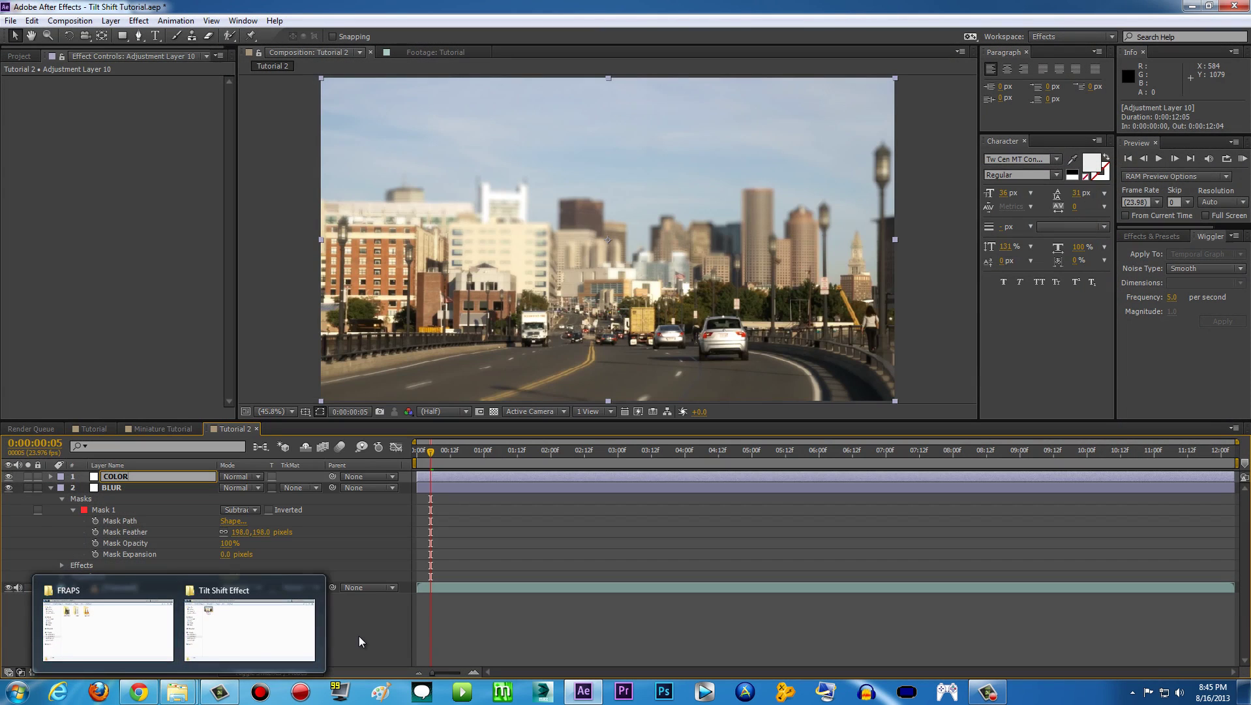
click(353, 635)
click(141, 478)
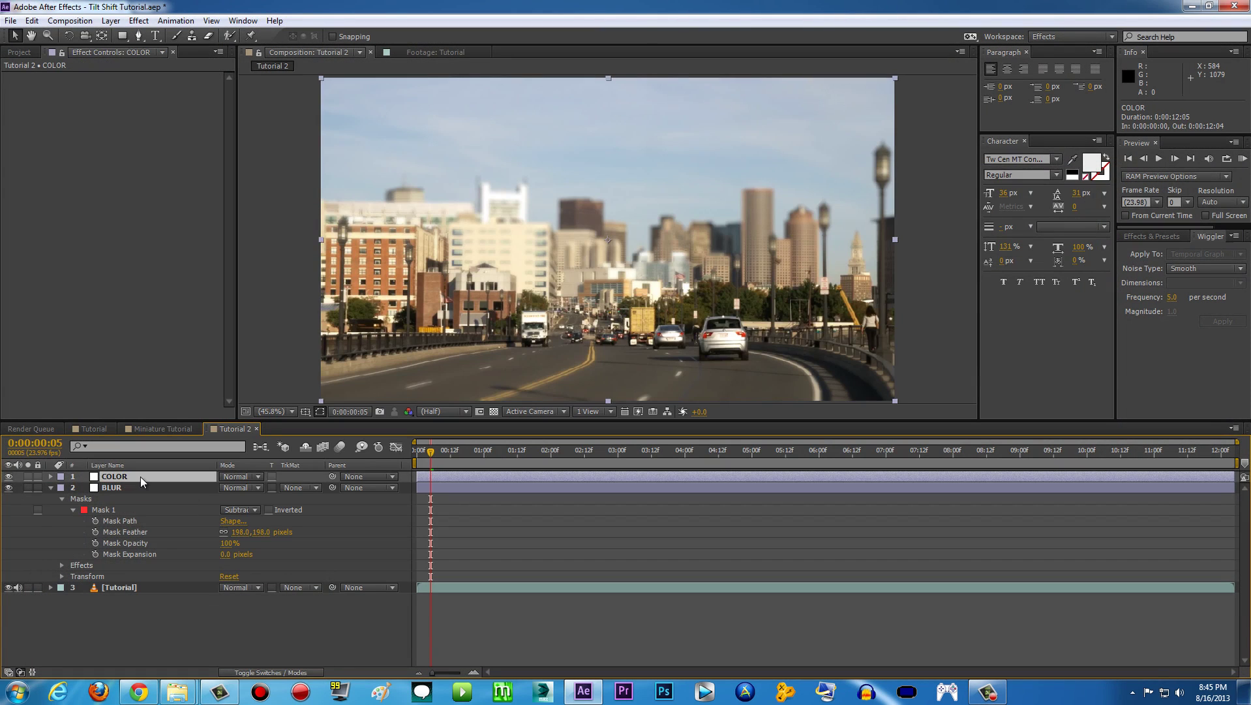
Apply Brightness & Contrast to COLOR with Brightness -9 and Contrast 18.
click(139, 20)
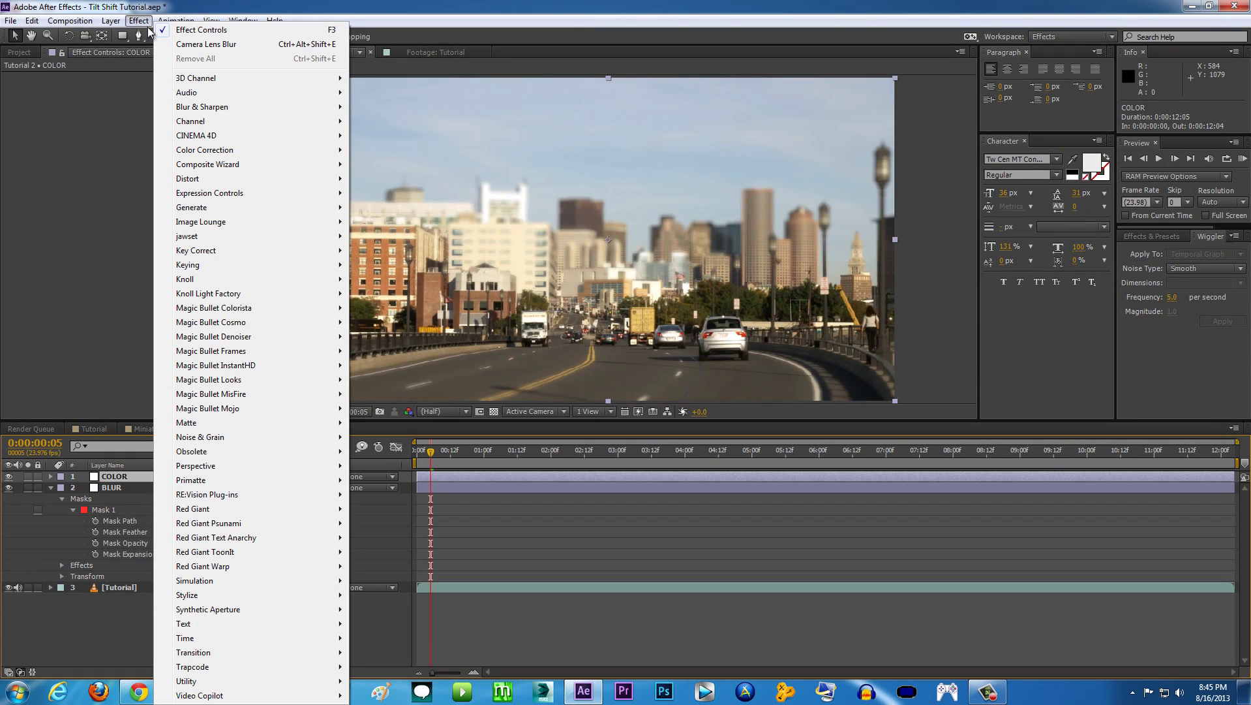
mouse_move(227, 109)
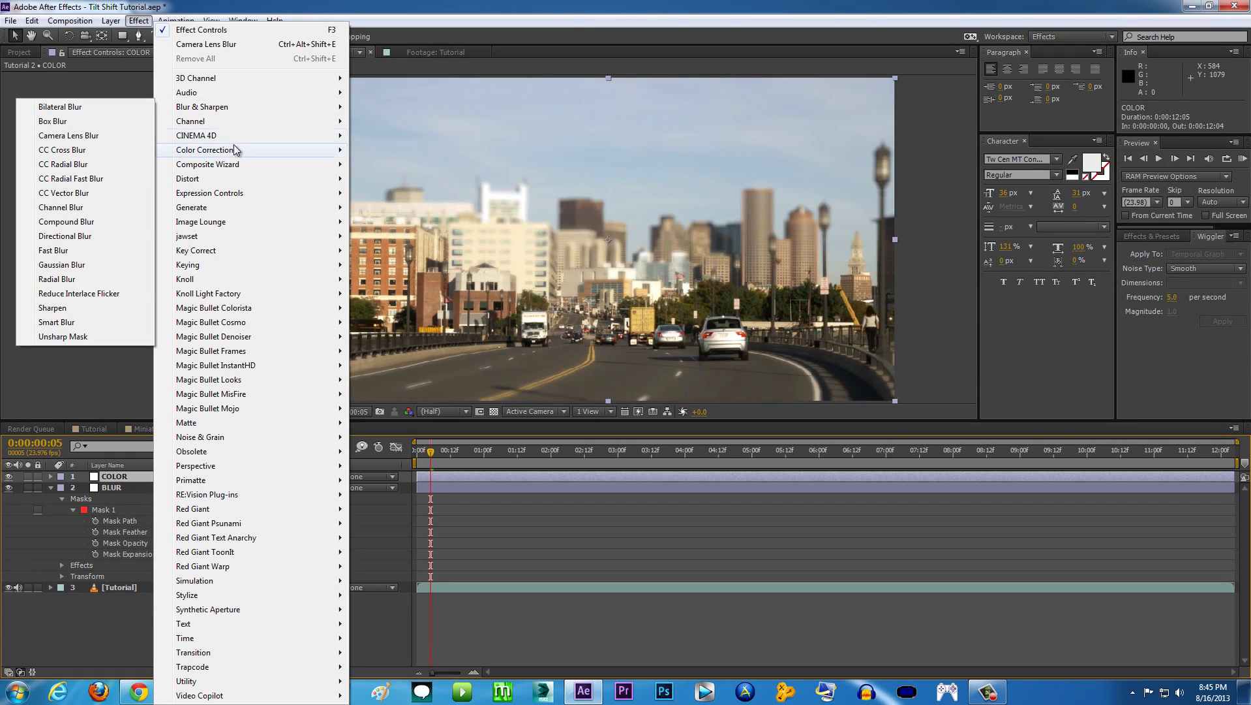
mouse_move(231, 151)
click(88, 208)
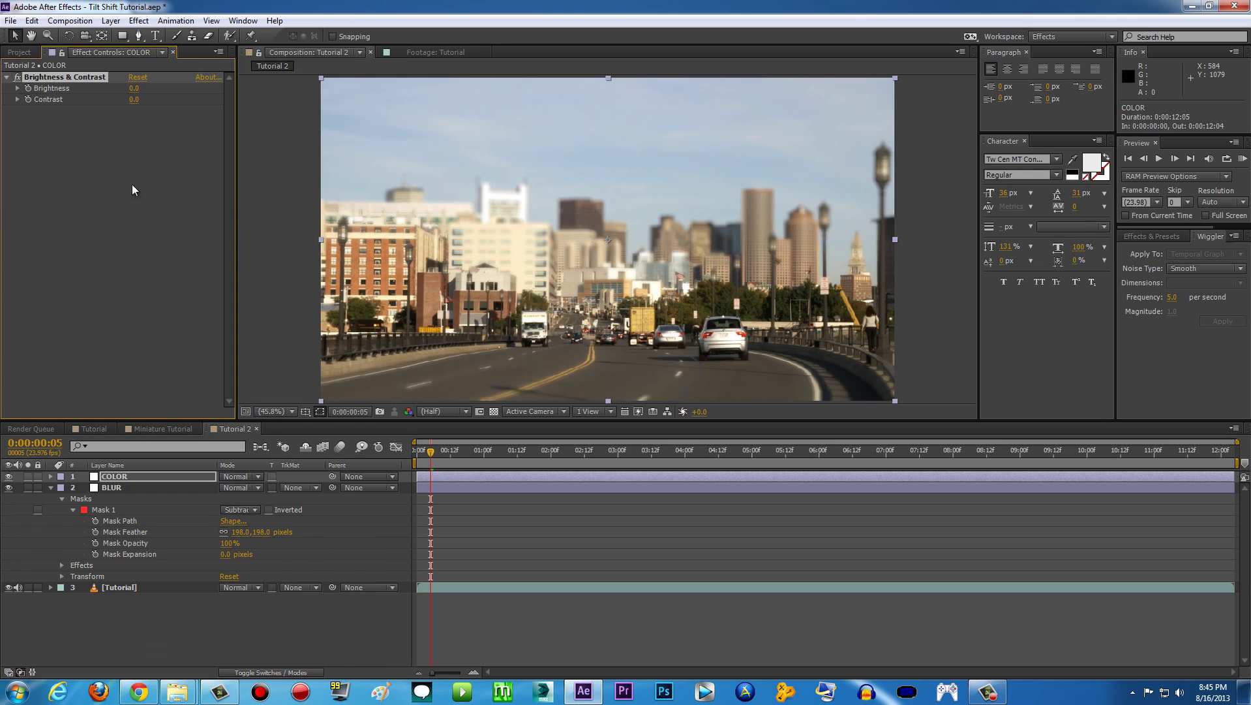
mouse_move(134, 99)
mouse_down()
mouse_move(145, 99)
mouse_move(125, 88)
mouse_up()
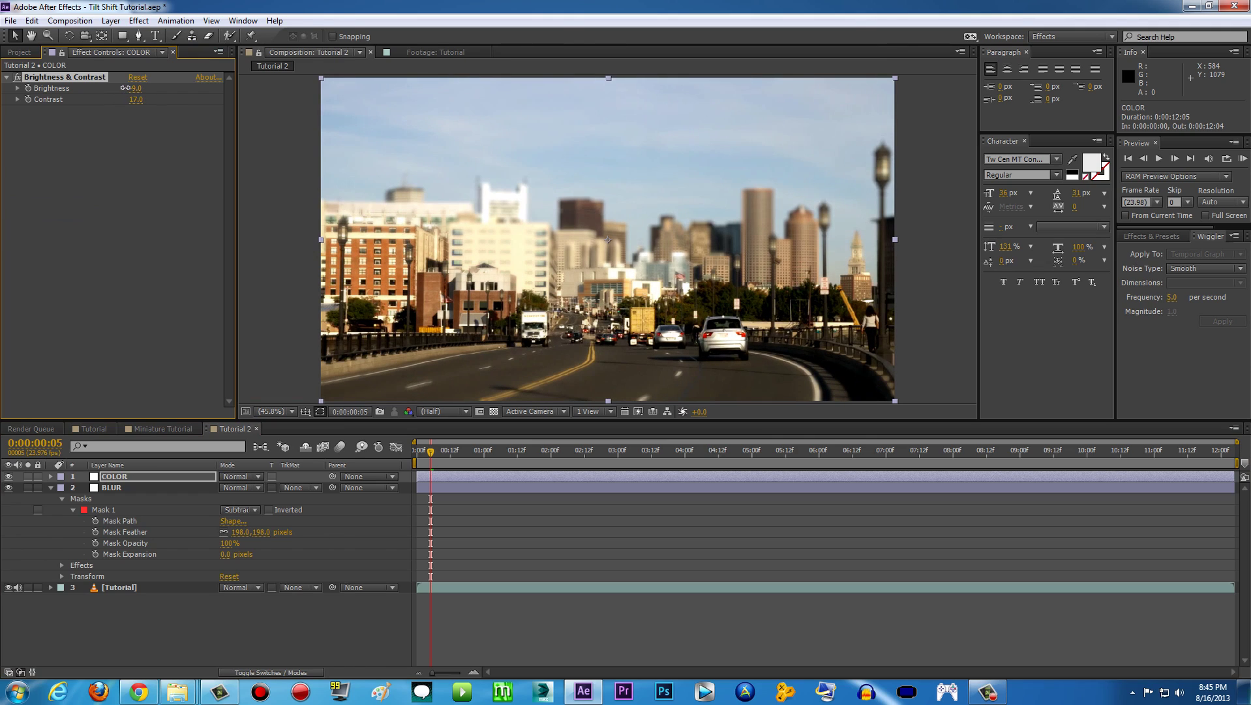
drag(136, 100, 138, 99)
Apply a Vibrance effect to COLOR with Vibrance 109 and Saturation 16.
click(139, 20)
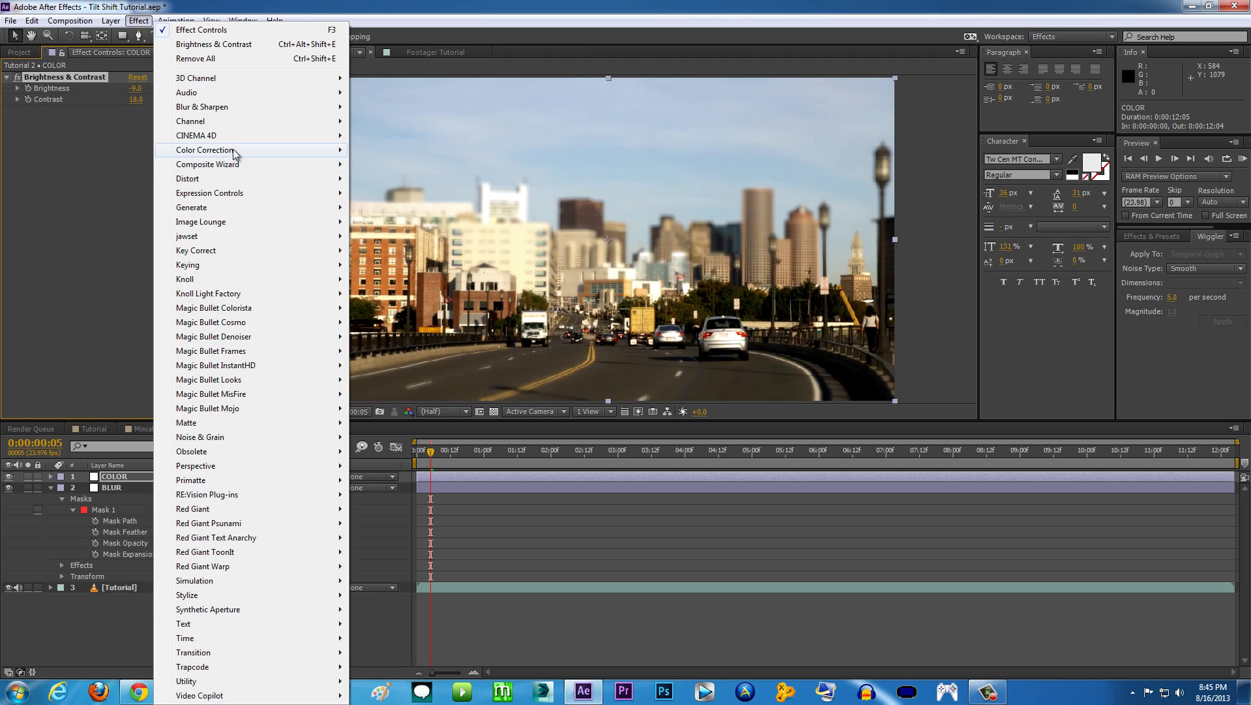
mouse_move(235, 155)
mouse_move(322, 110)
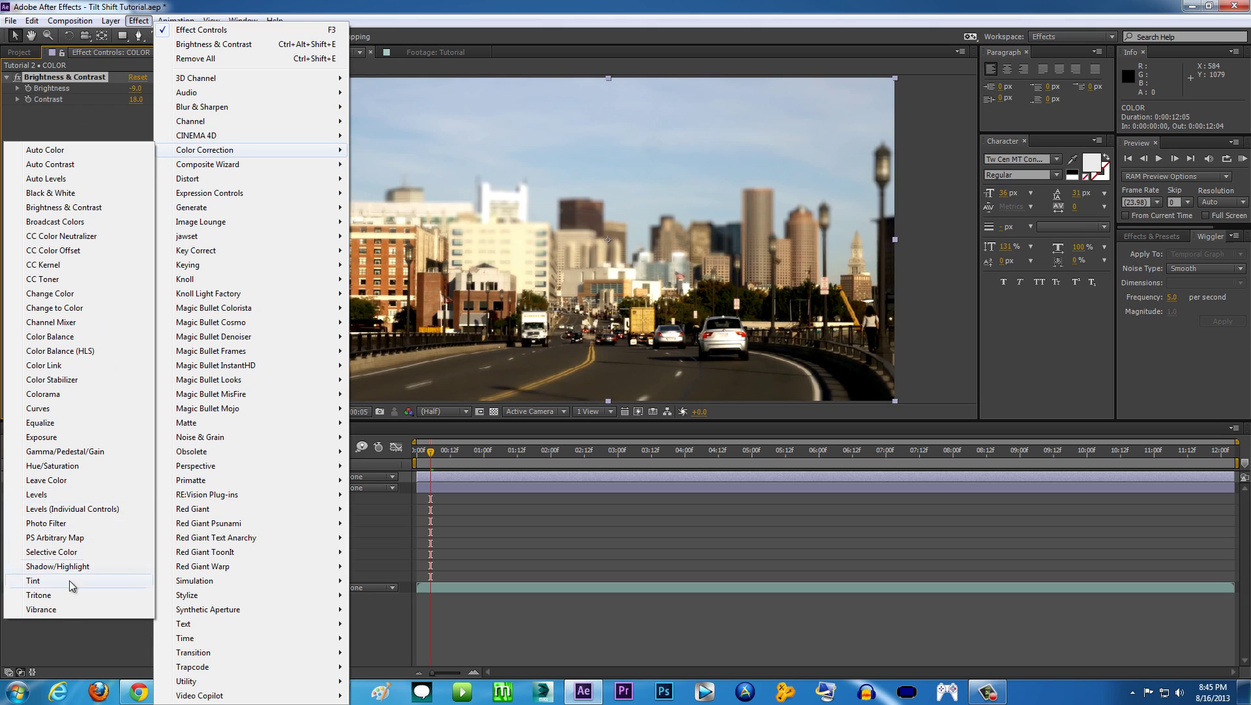
click(49, 610)
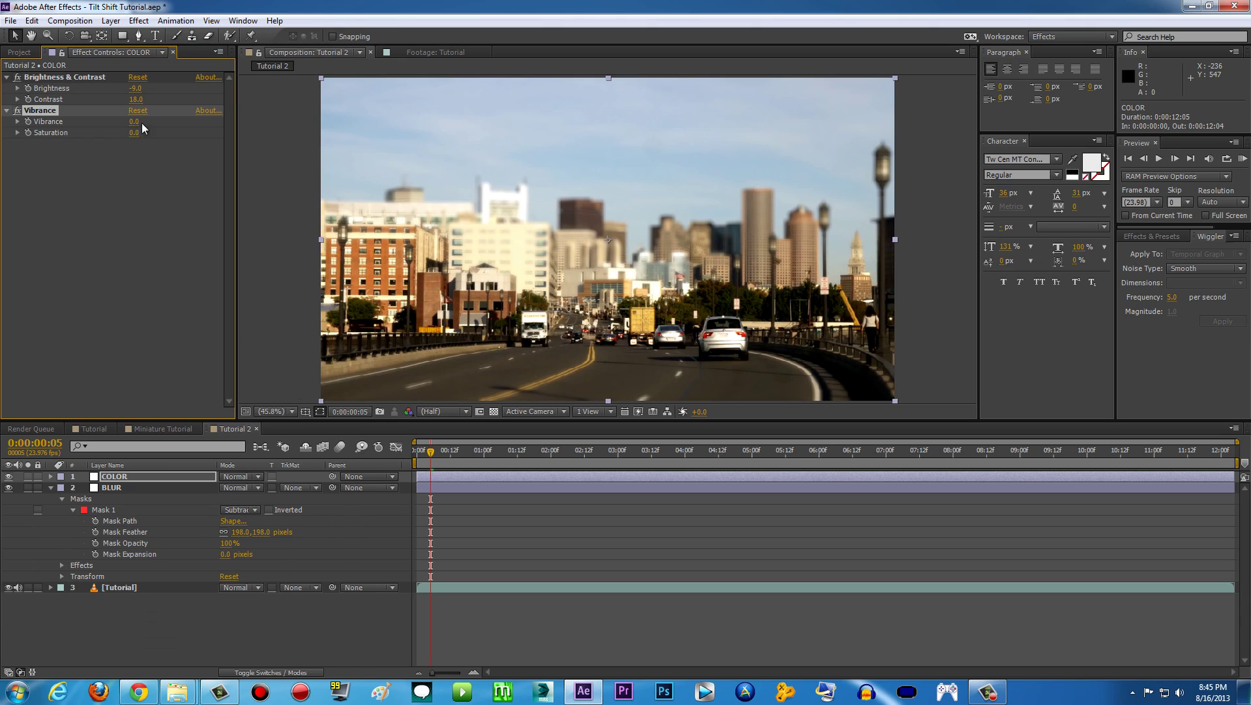
drag(143, 122, 224, 122)
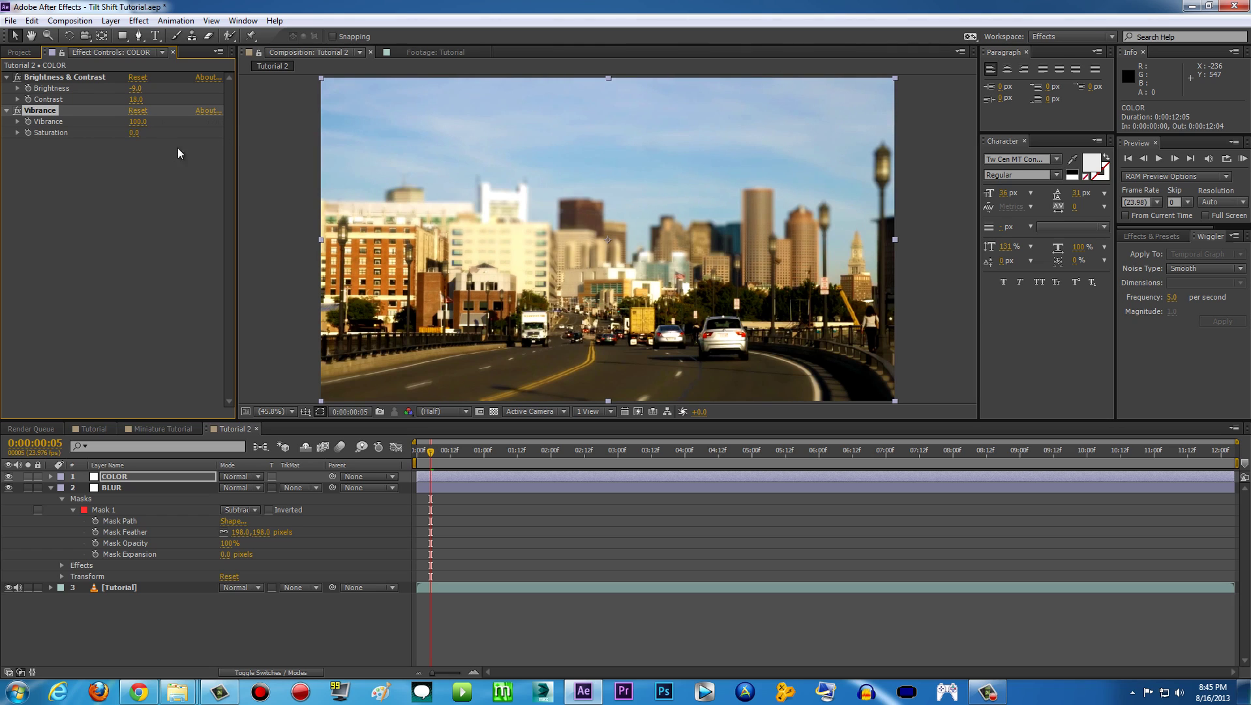
drag(134, 134, 143, 133)
drag(139, 136, 142, 135)
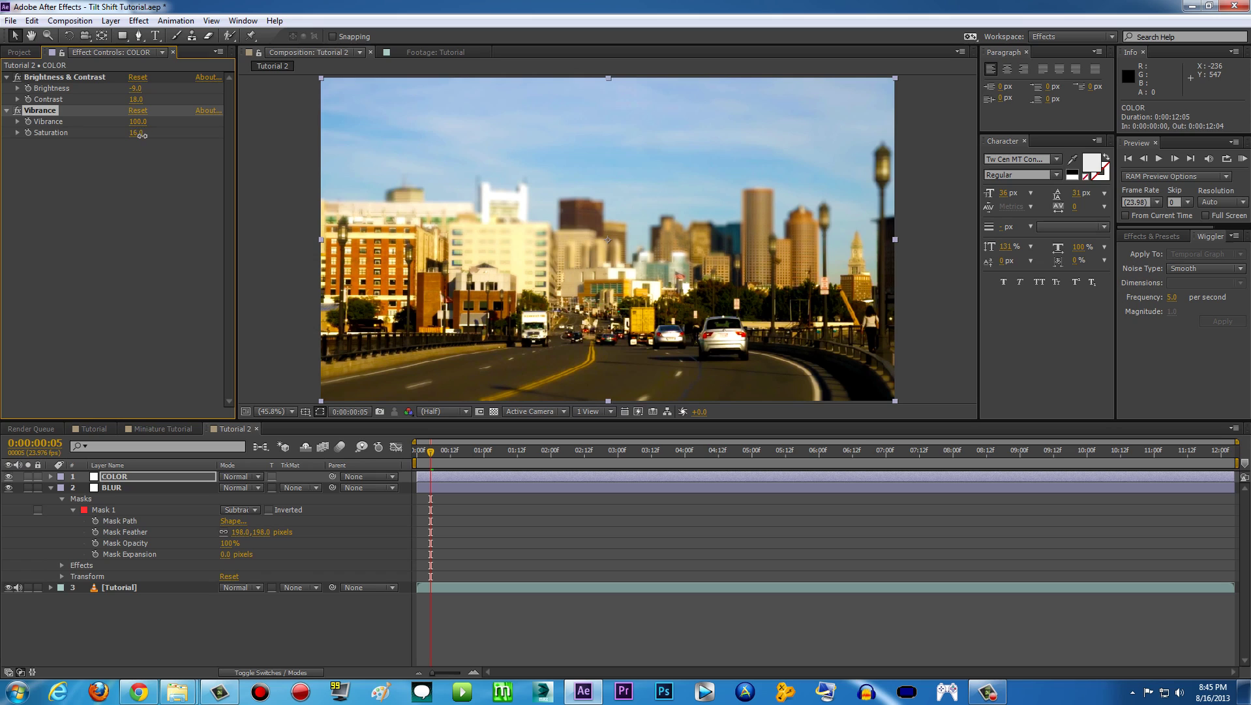
click(921, 257)
click(1241, 159)
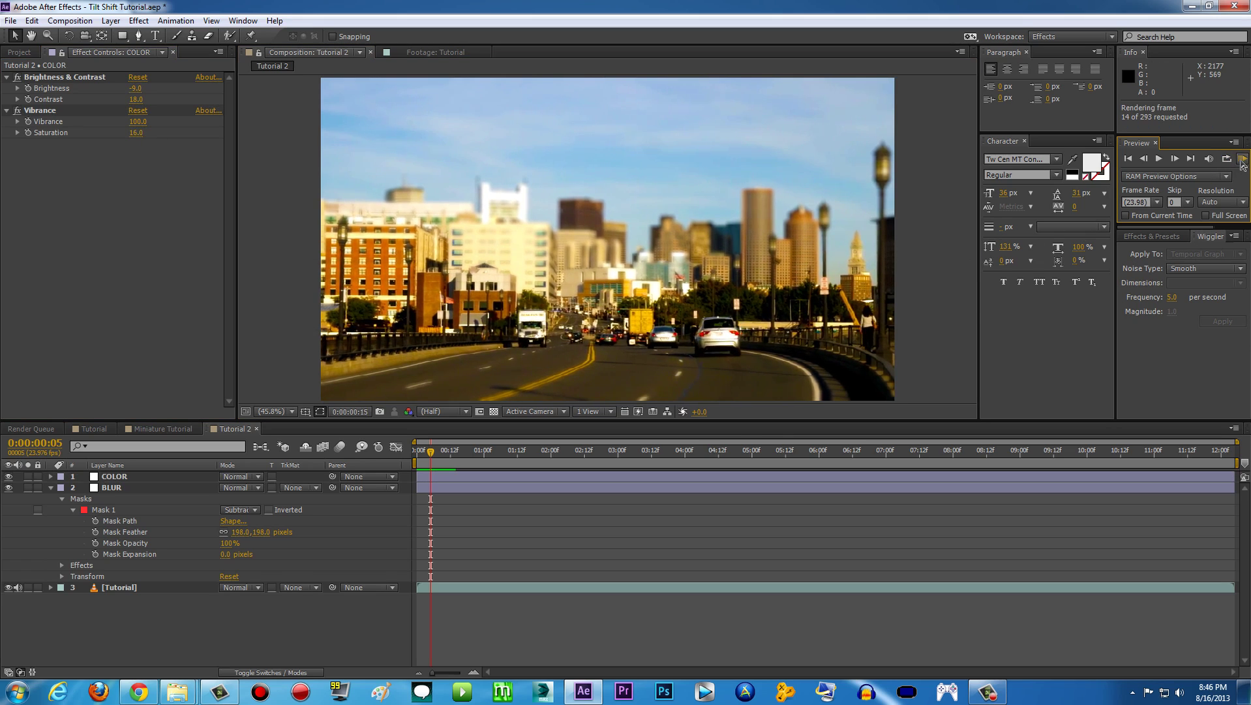
click(749, 416)
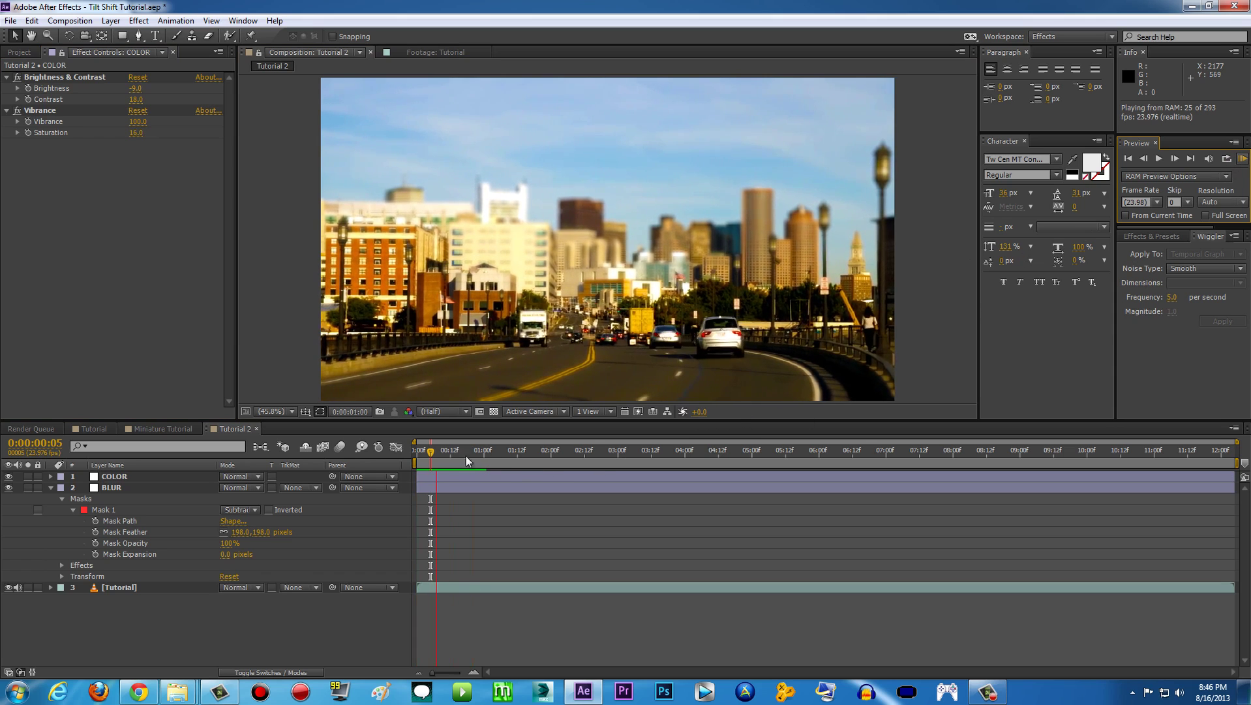
click(853, 389)
click(1243, 159)
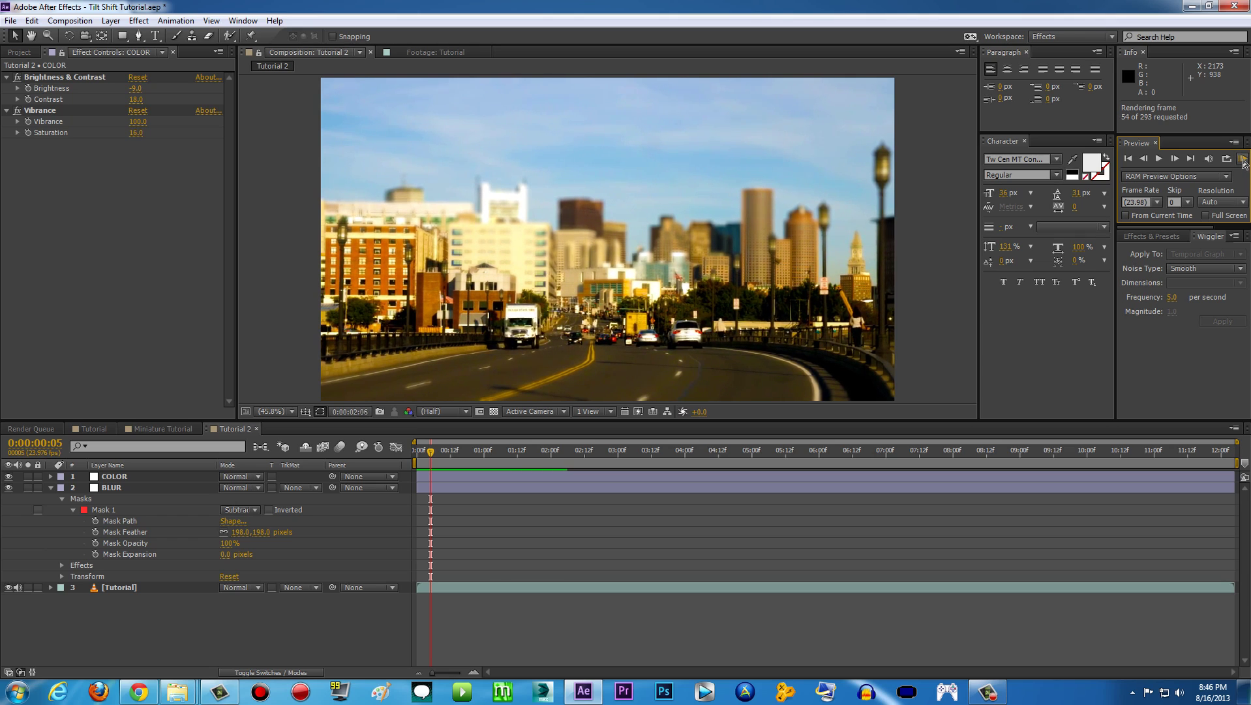
click(769, 385)
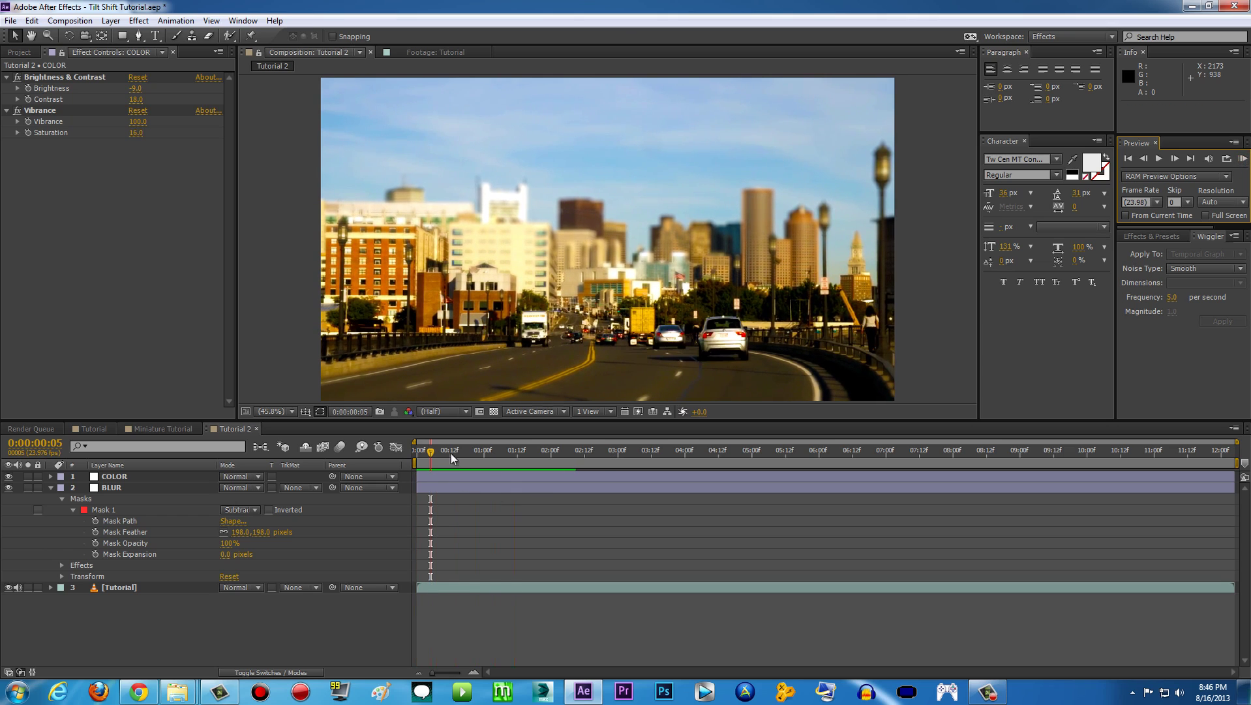
click(162, 428)
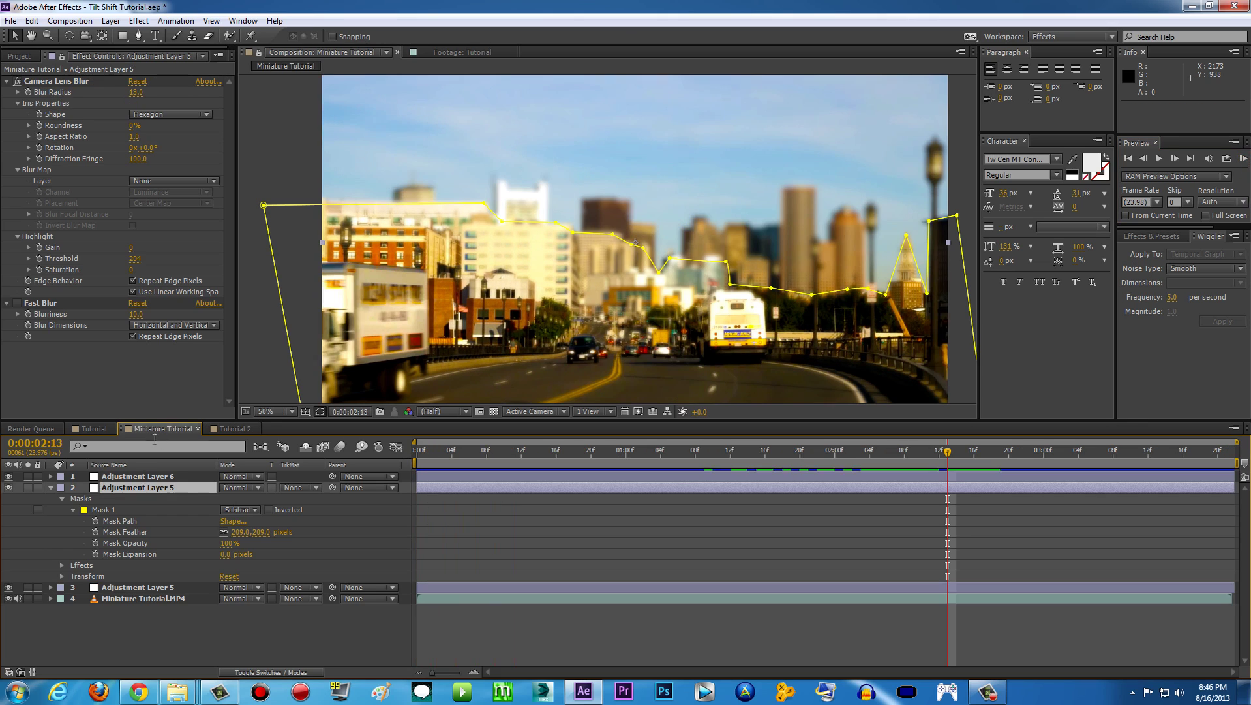
click(971, 238)
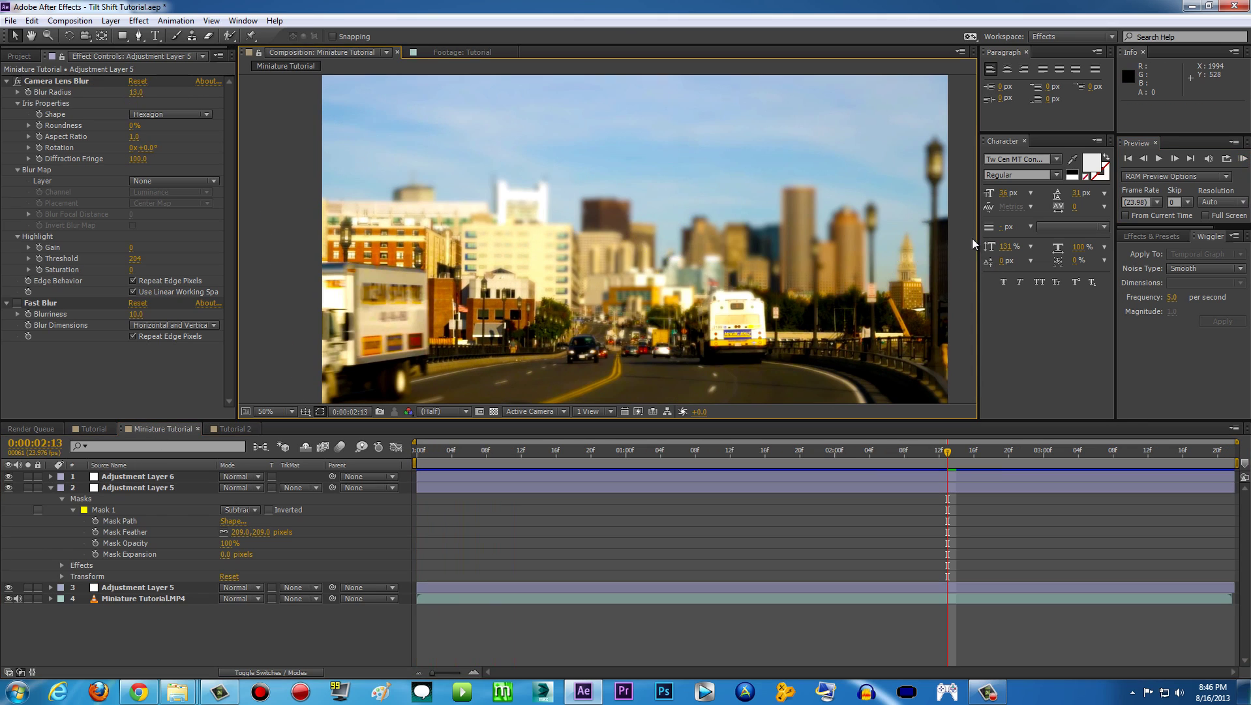
click(1243, 158)
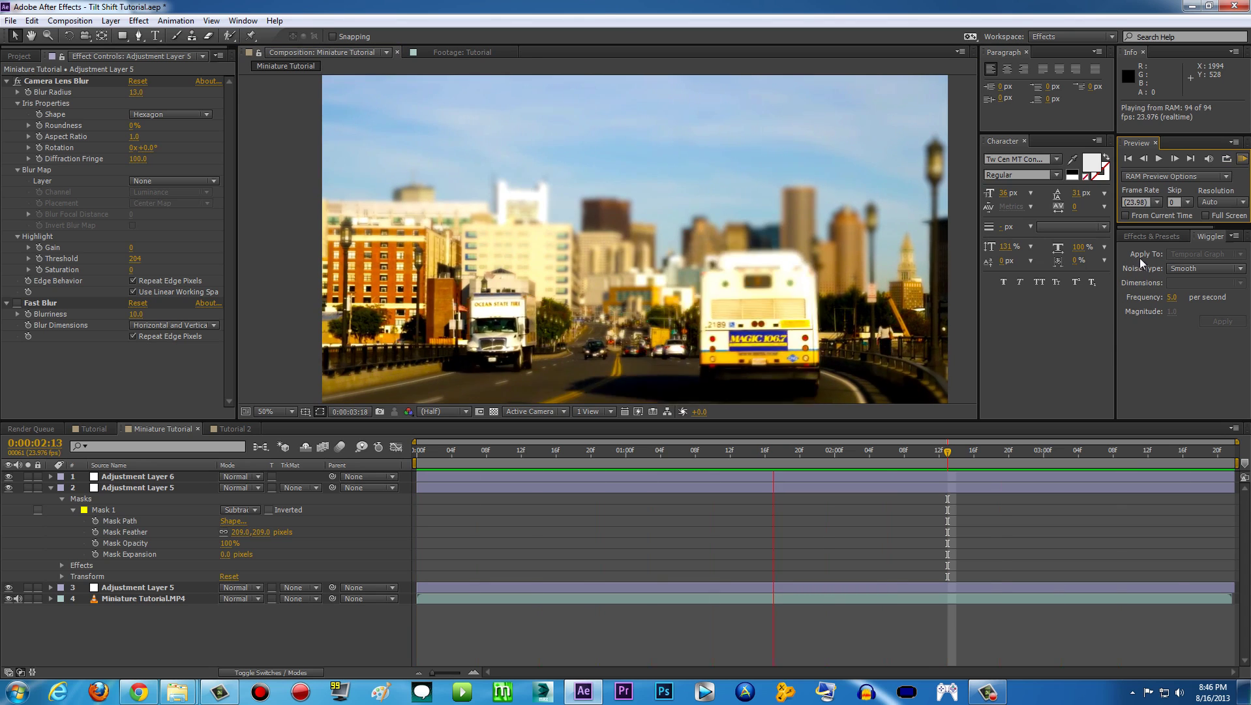
key(space)
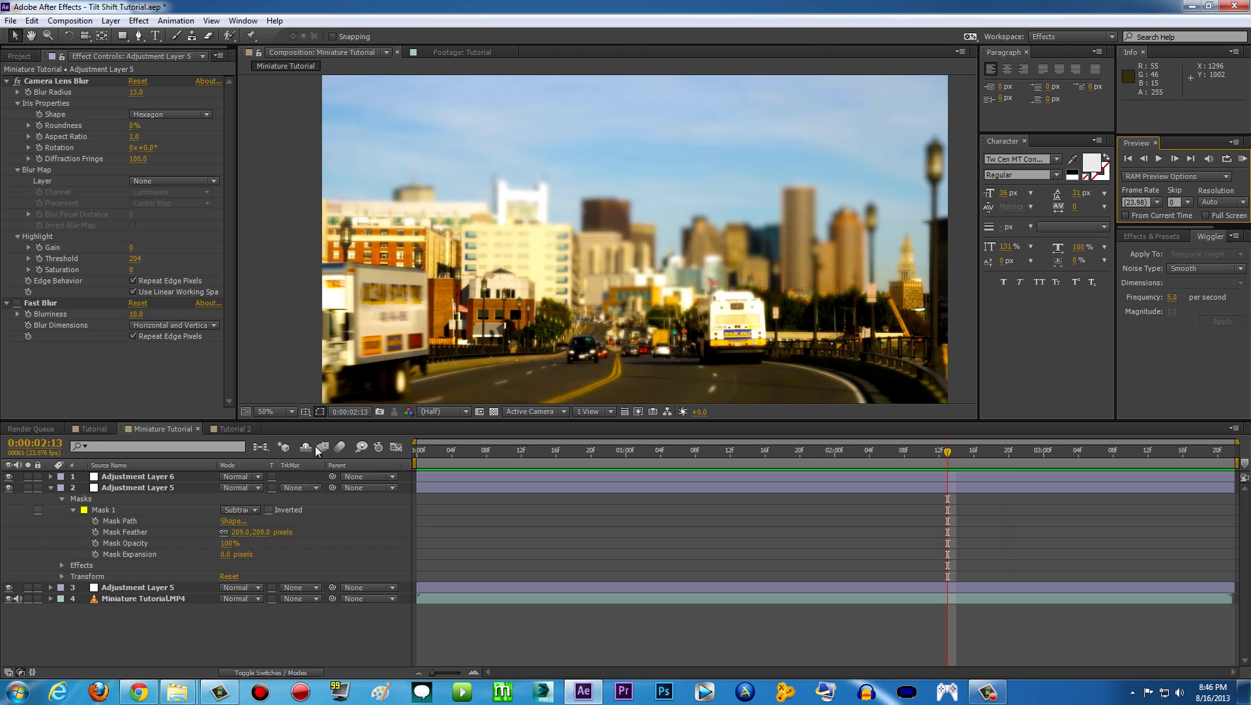
click(229, 429)
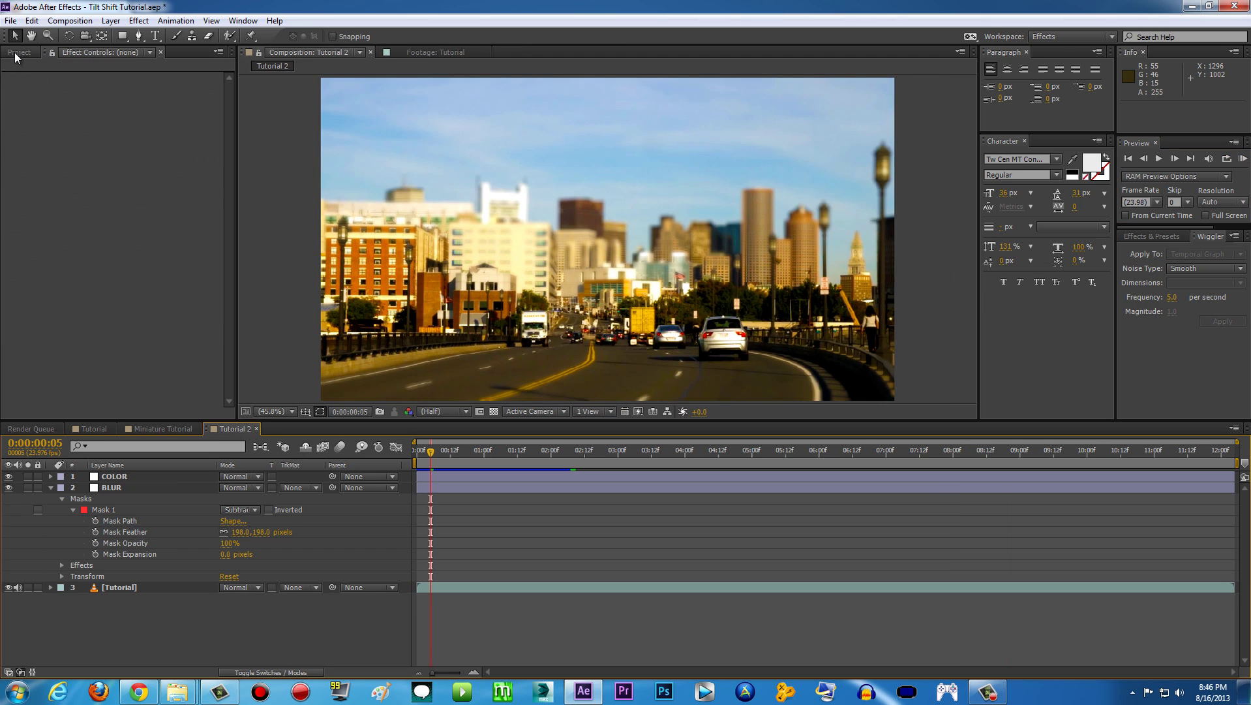
Interpret the Tutorial footage in the Project panel to conform to 75 fps.
click(16, 52)
click(32, 219)
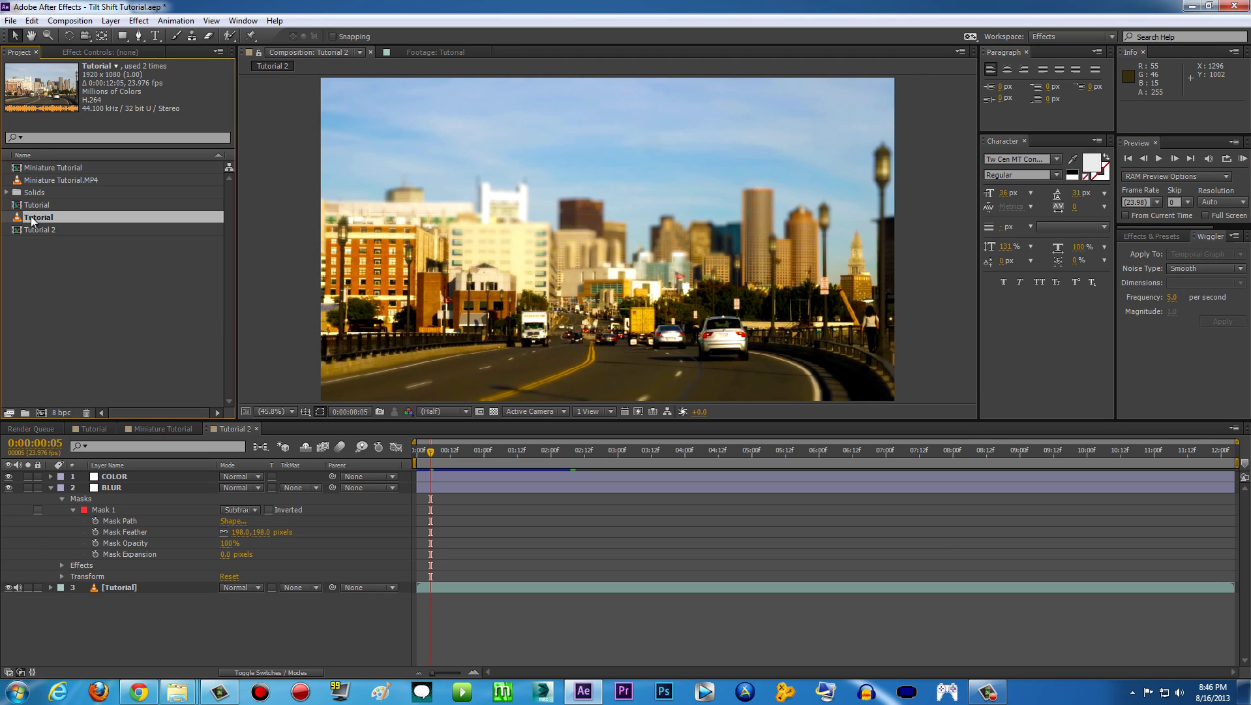
right_click(44, 217)
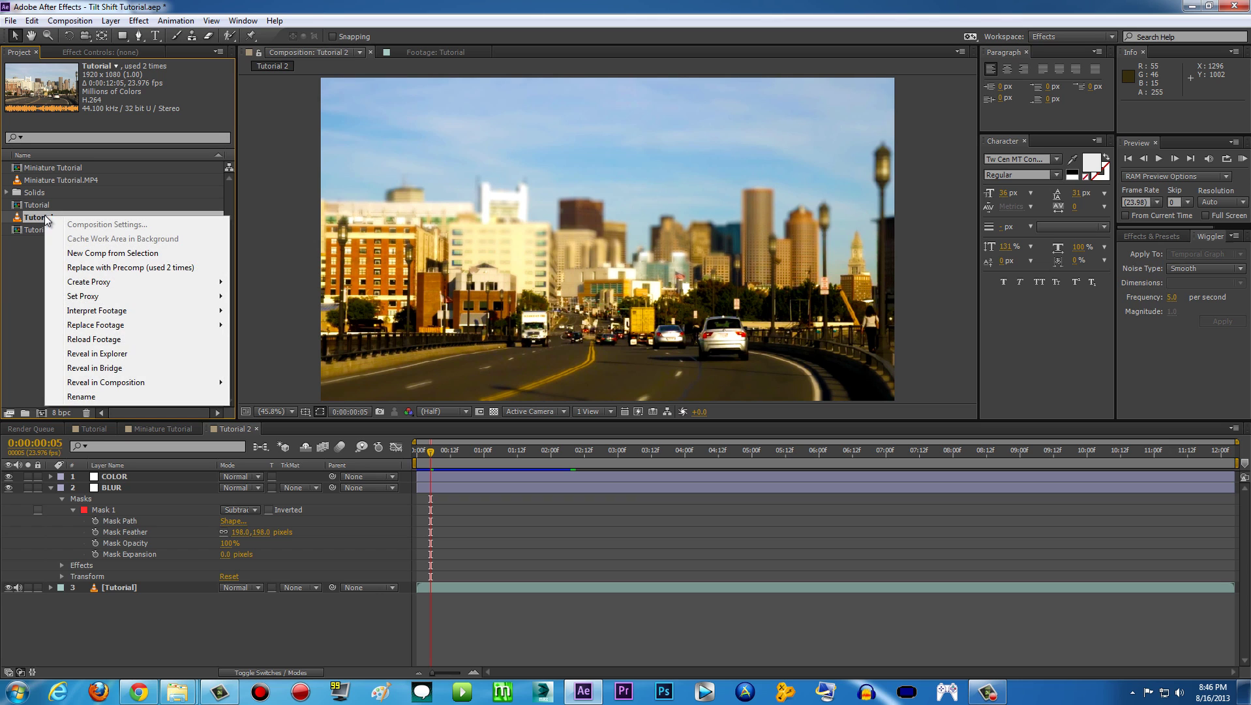
mouse_move(121, 312)
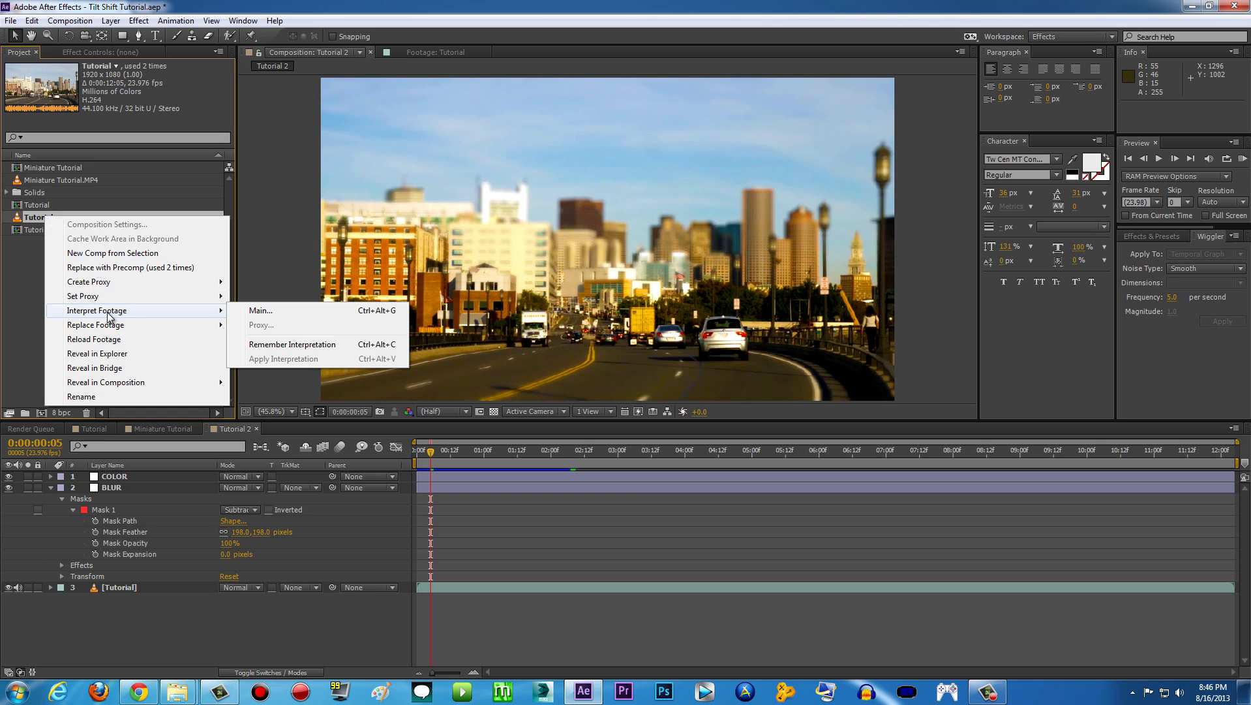
click(274, 310)
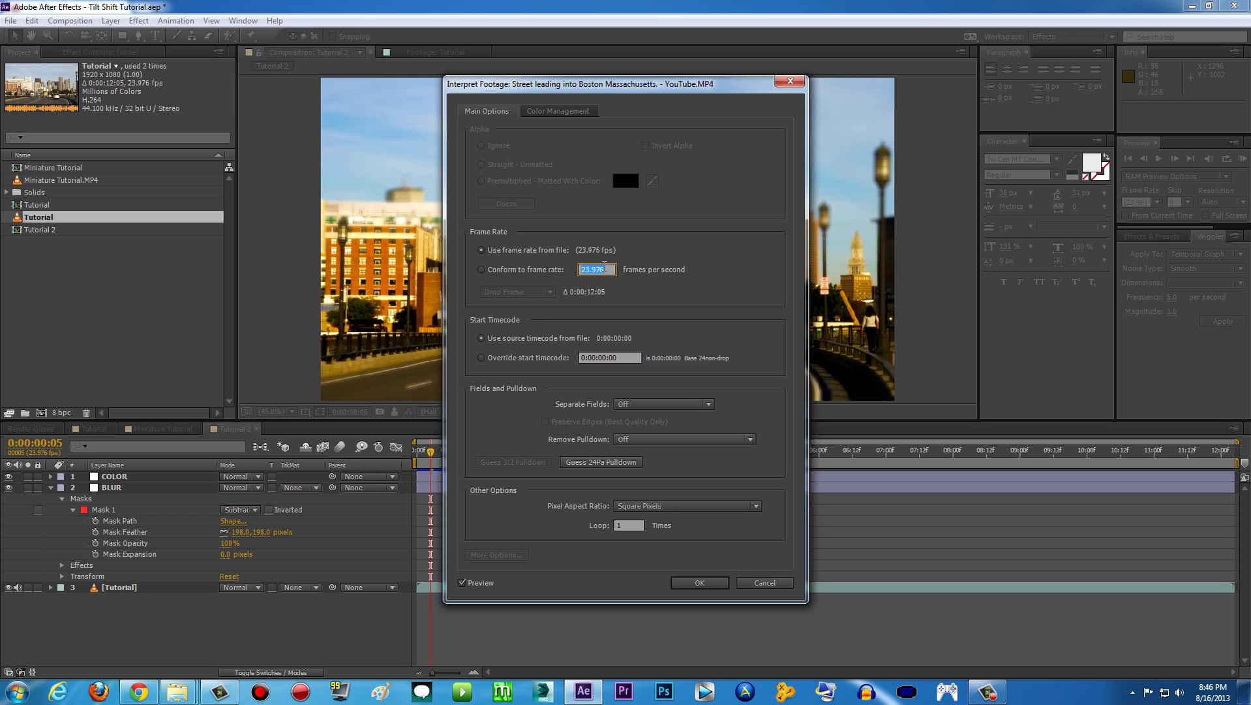
text(754)
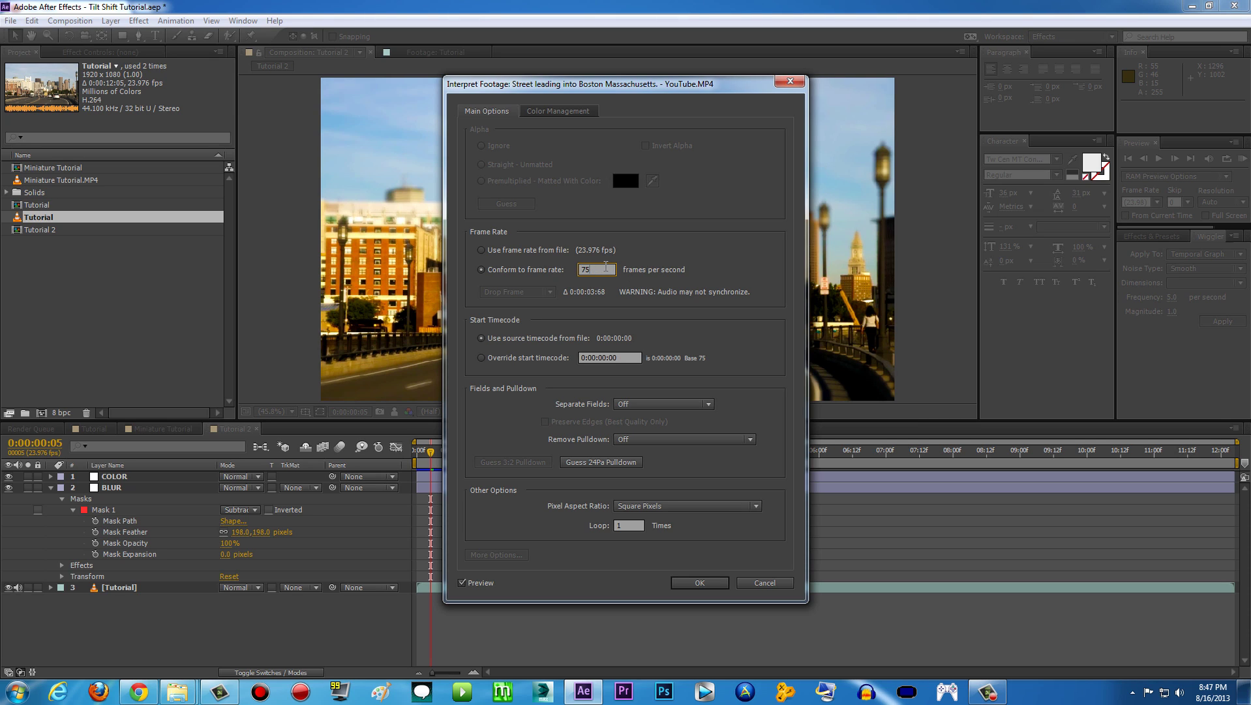
click(701, 582)
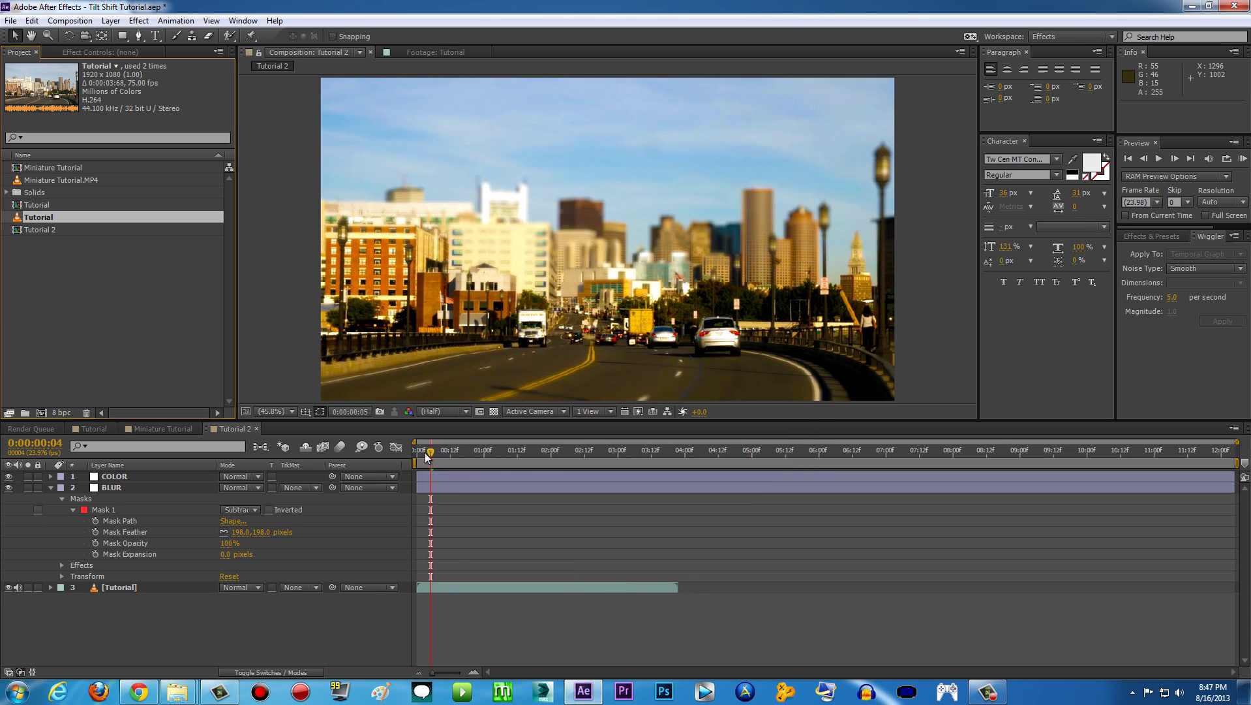
Select the Tutorial layer and preview the sped-up composition from the start.
drag(424, 452, 571, 451)
key(Home)
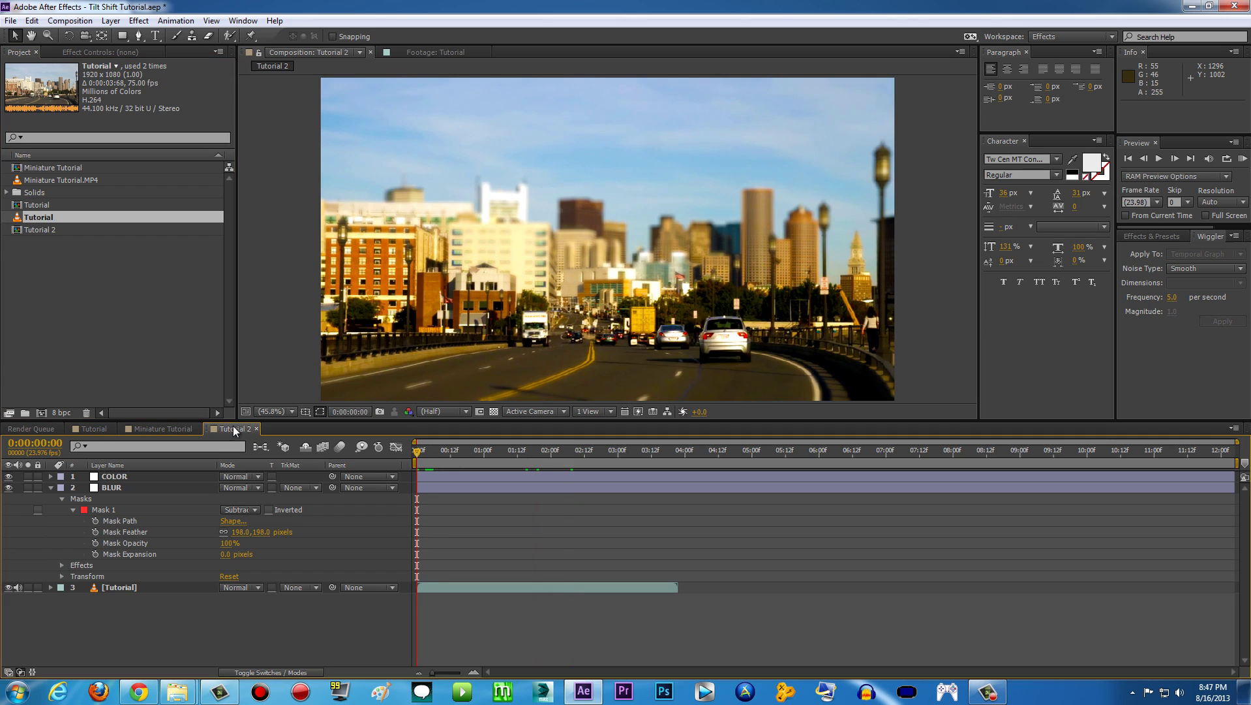
click(115, 587)
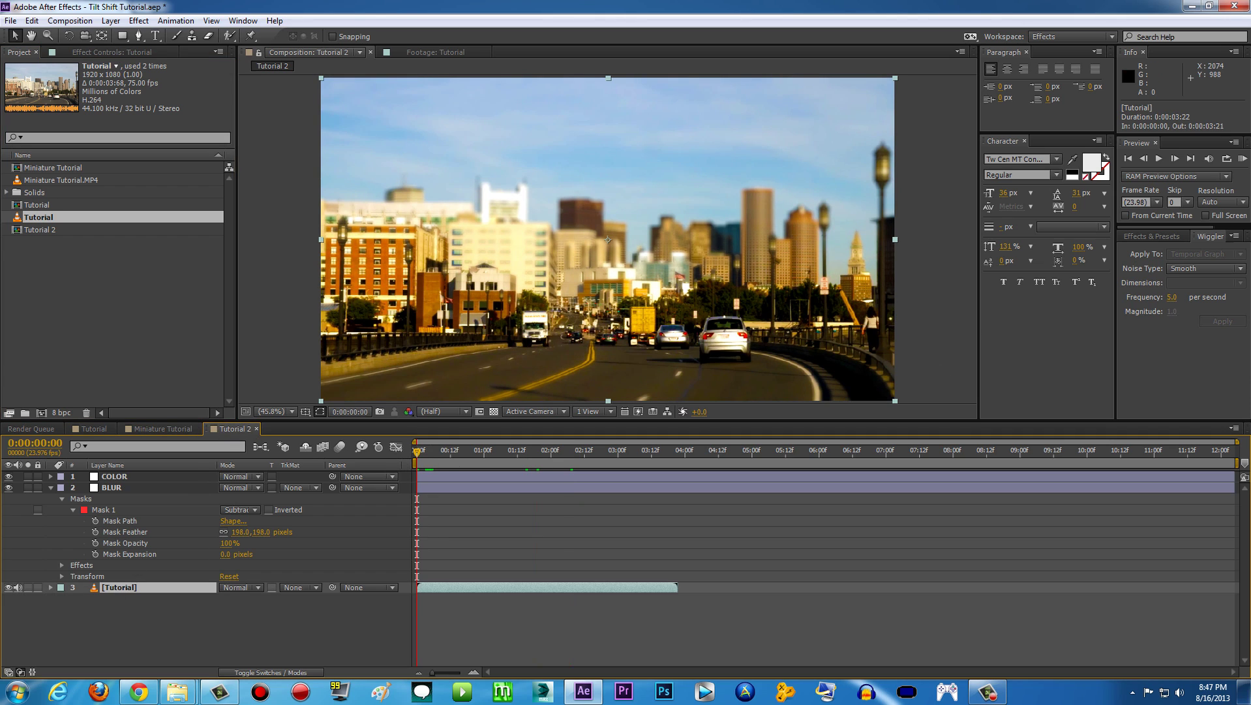
click(1244, 158)
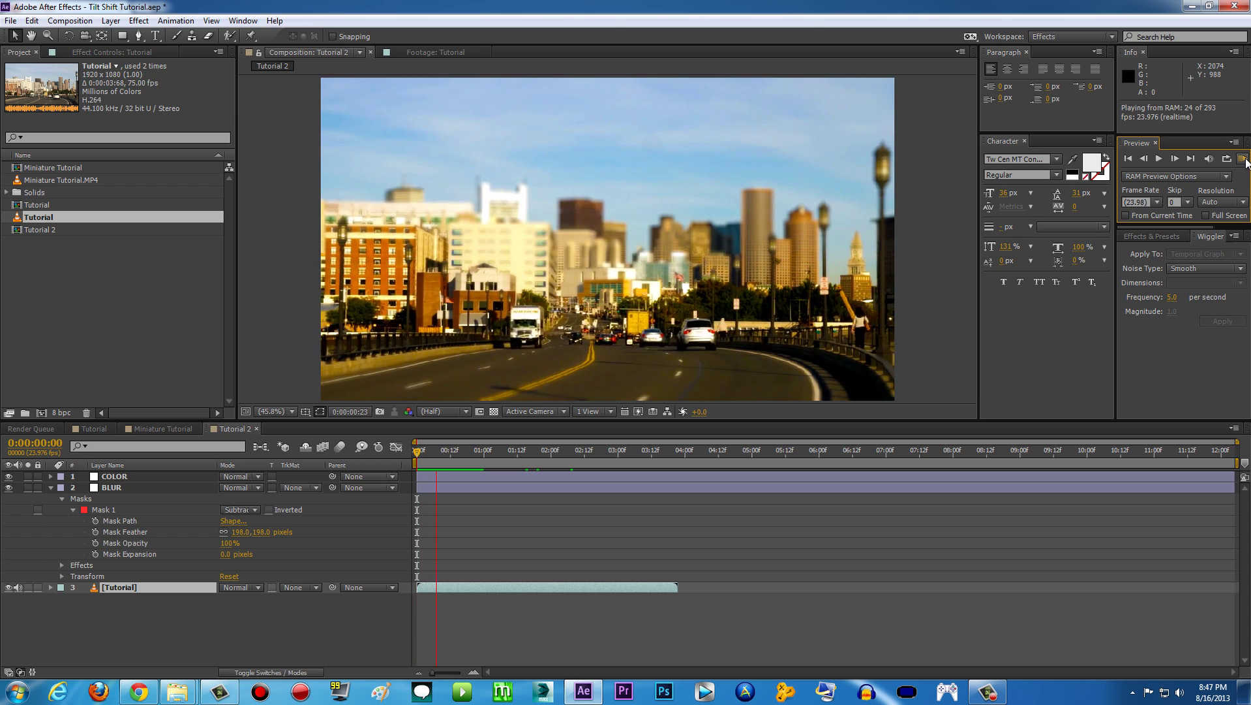
End the work area where the clip ends (0:00:03:21) and trim the comp to it.
drag(665, 452, 678, 456)
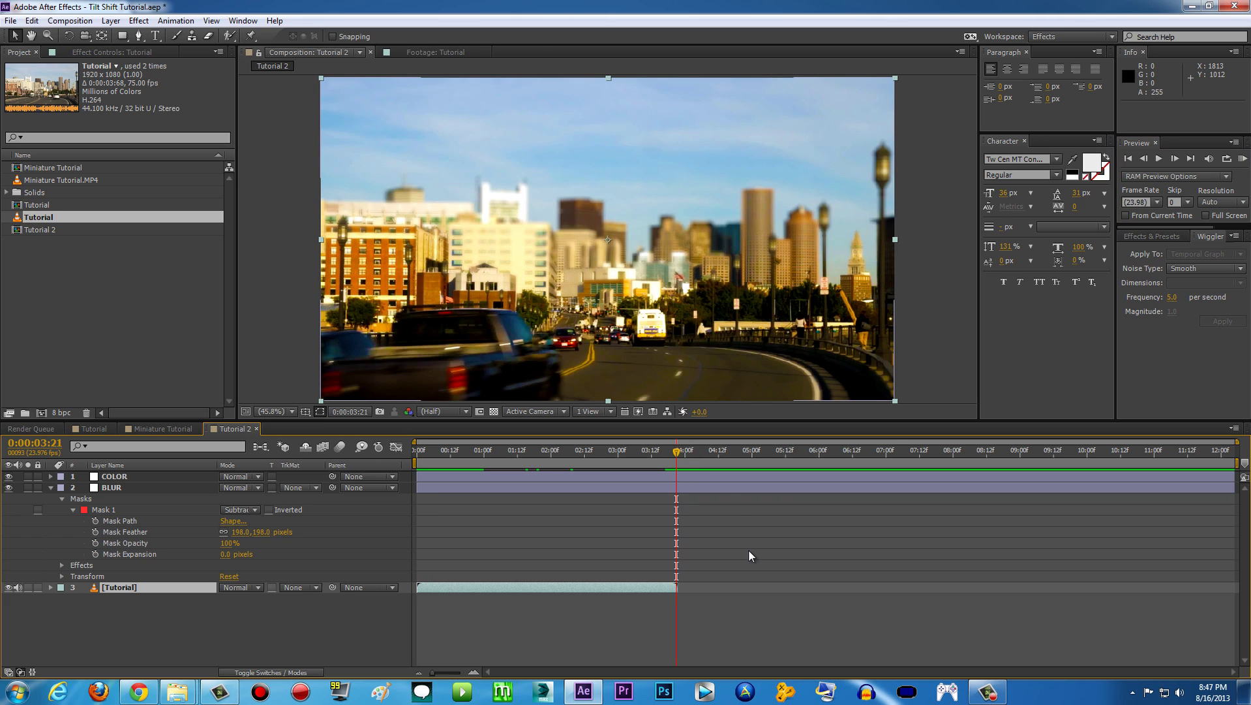
key(n)
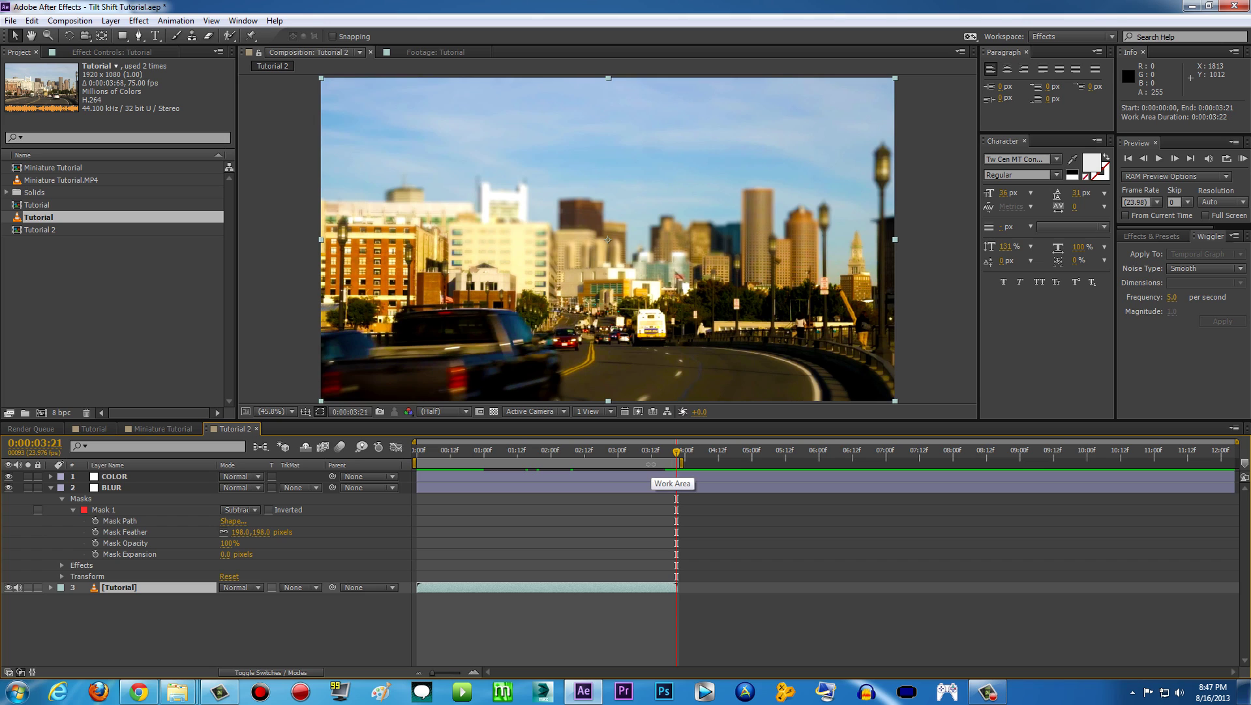
right_click(652, 464)
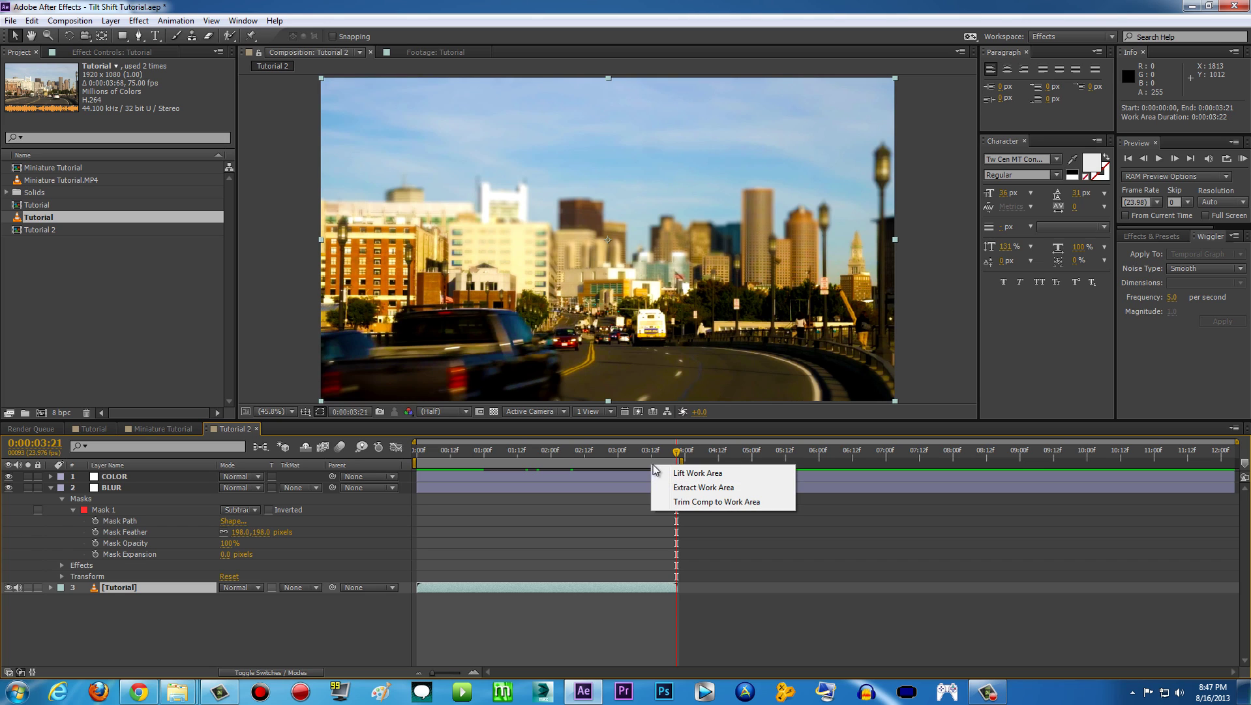
click(695, 502)
click(1243, 159)
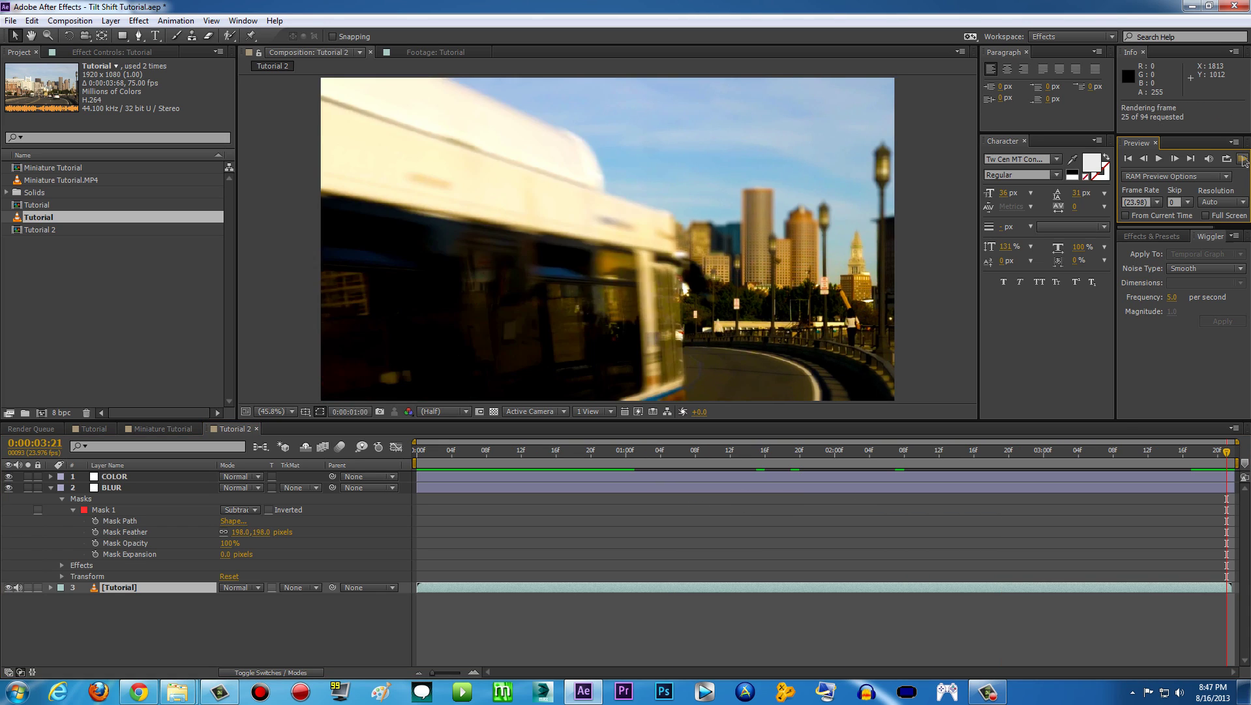